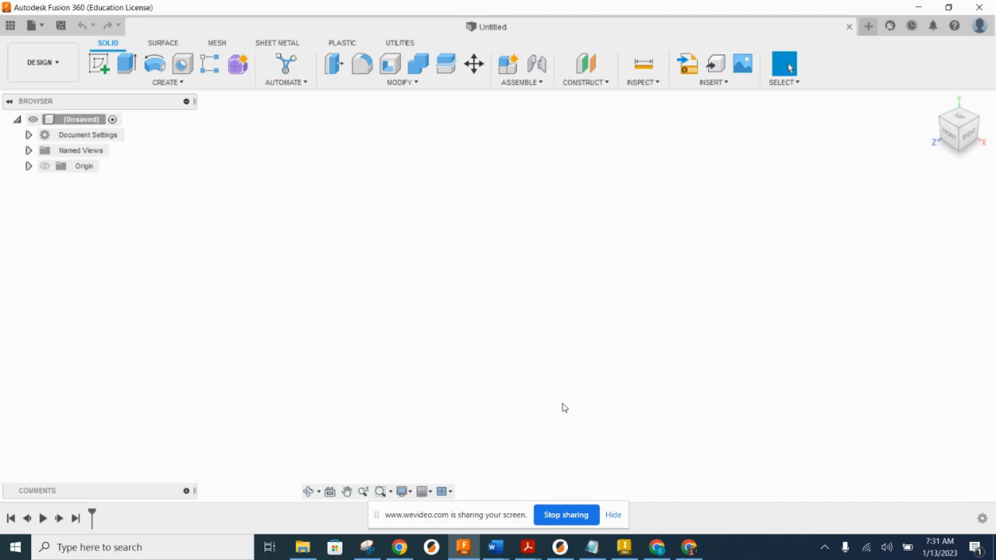
Step: Add a user parameter named width in inches with expression 5 and the comment "box width"
{"action": "left_click", "coordinate": [408, 84]}
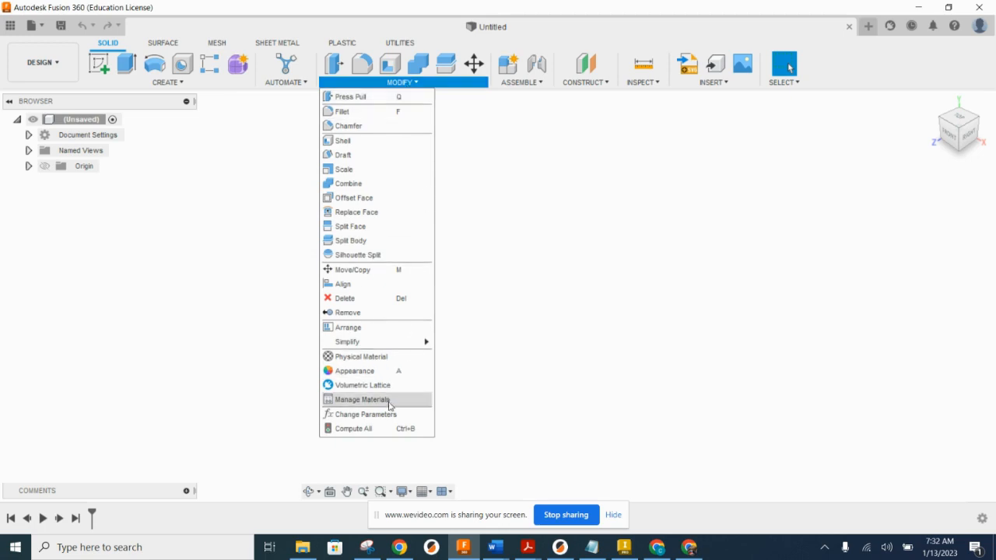
{"action": "left_click", "coordinate": [366, 418]}
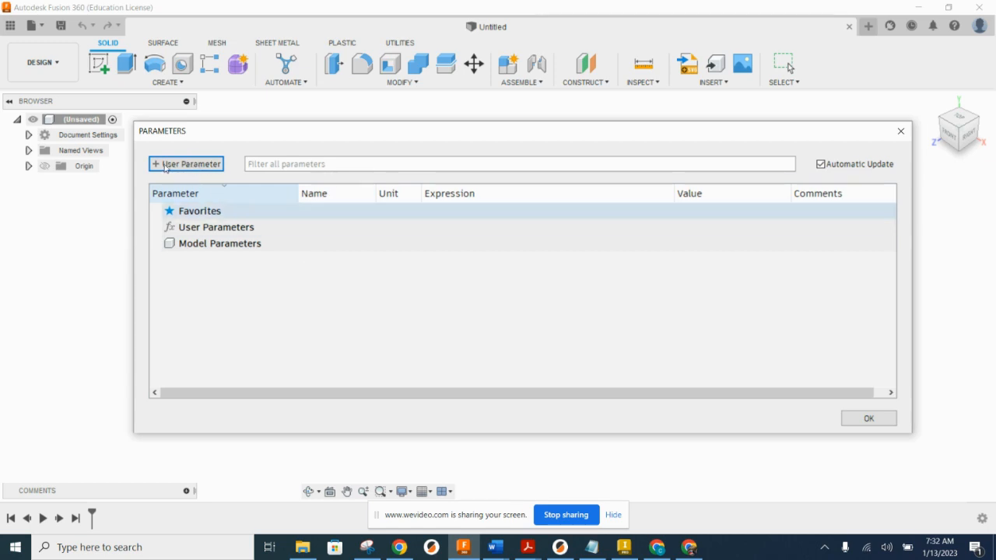
{"action": "left_click", "coordinate": [197, 166]}
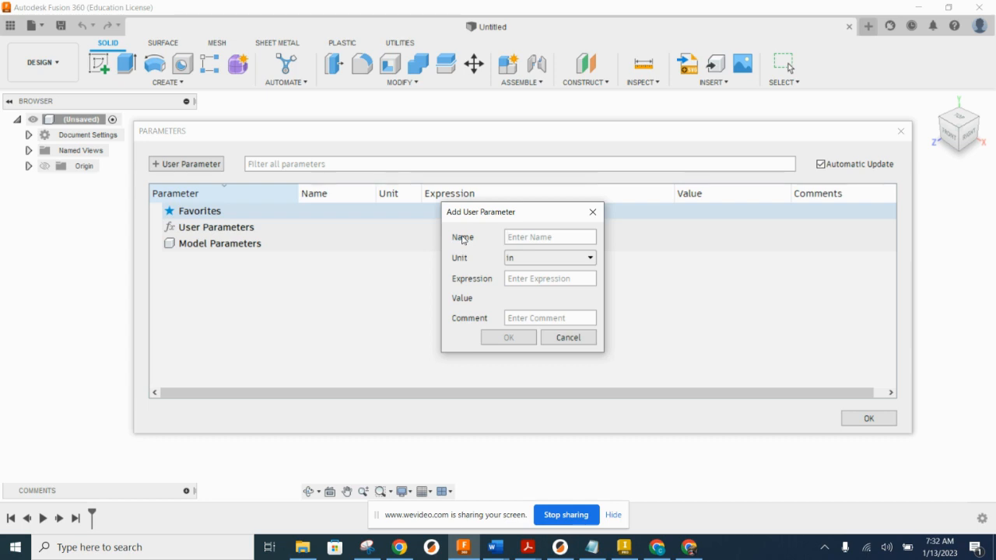
{"action": "type", "text": "width"}
{"action": "type", "text": "5"}
{"action": "left_click", "coordinate": [520, 318]}
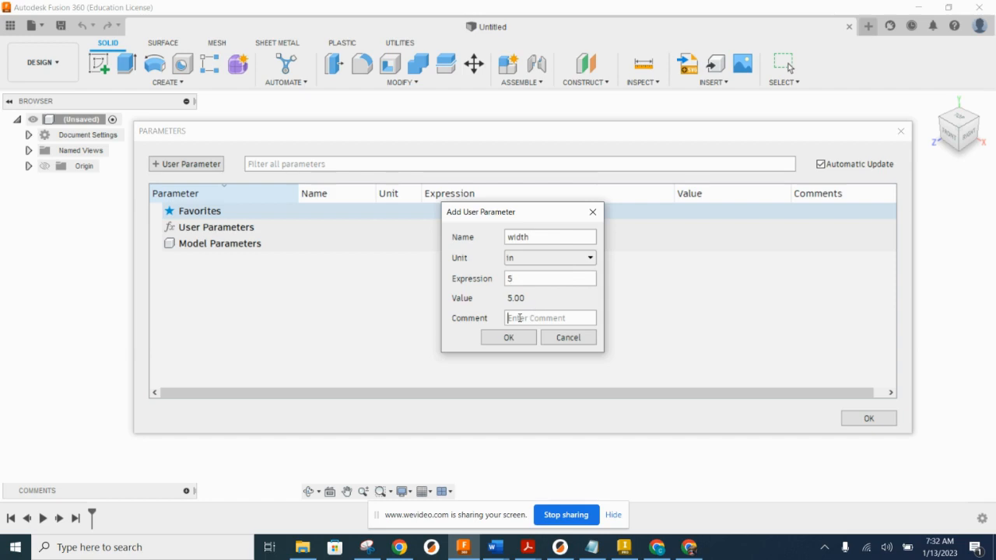
{"action": "type", "text": "box width"}
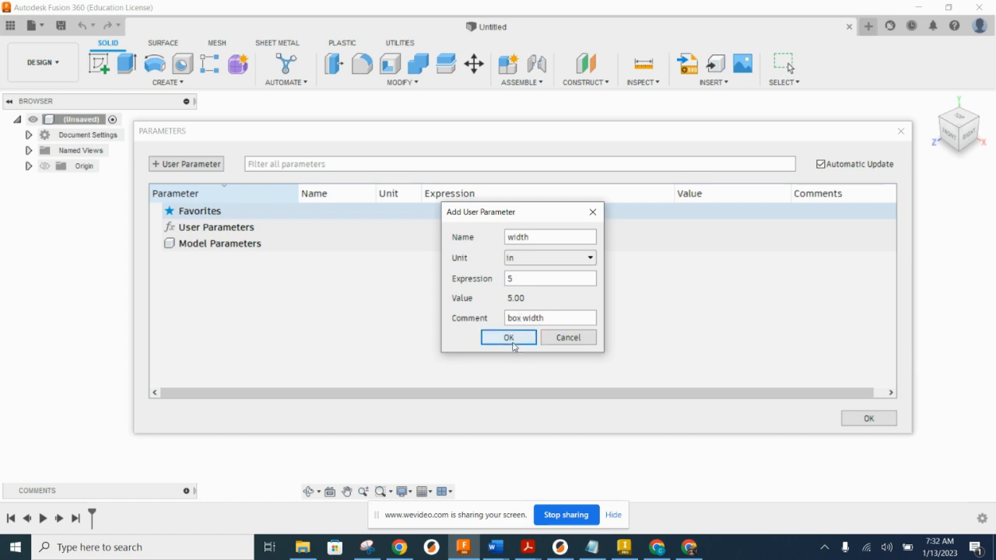
{"action": "left_click", "coordinate": [510, 342]}
Step: Add a user parameter named height in inches with expression 4.5 and the comment "box height"
{"action": "left_click", "coordinate": [188, 164]}
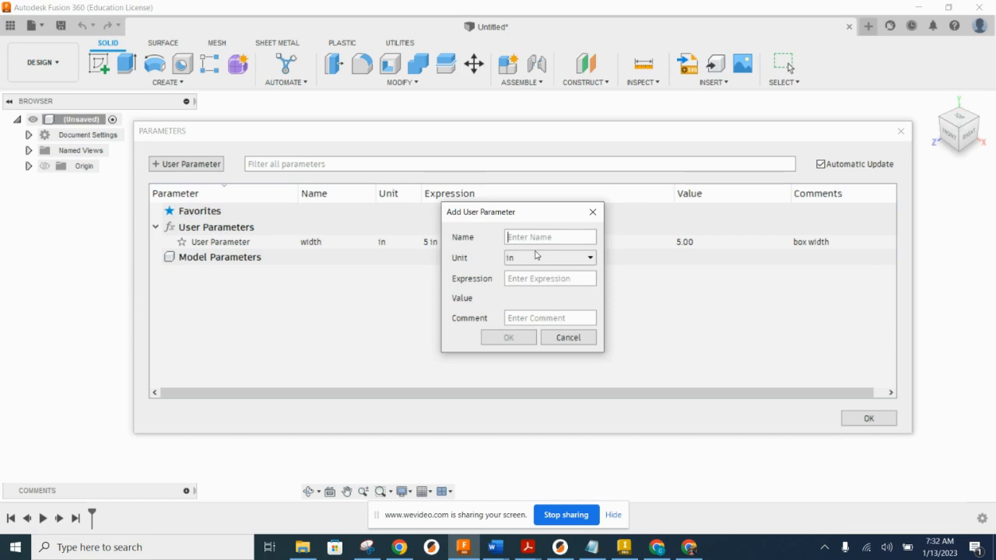
{"action": "type", "text": "height"}
{"action": "left_click", "coordinate": [513, 280]}
{"action": "left_click", "coordinate": [518, 282]}
{"action": "type", "text": "4.5"}
{"action": "left_click", "coordinate": [524, 318]}
{"action": "type", "text": "box height"}
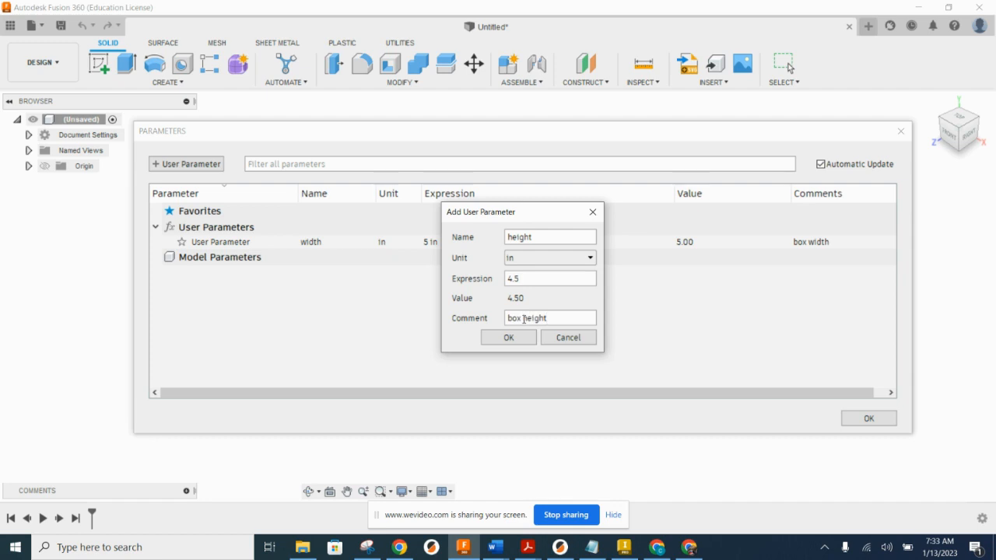
{"action": "left_click", "coordinate": [512, 341]}
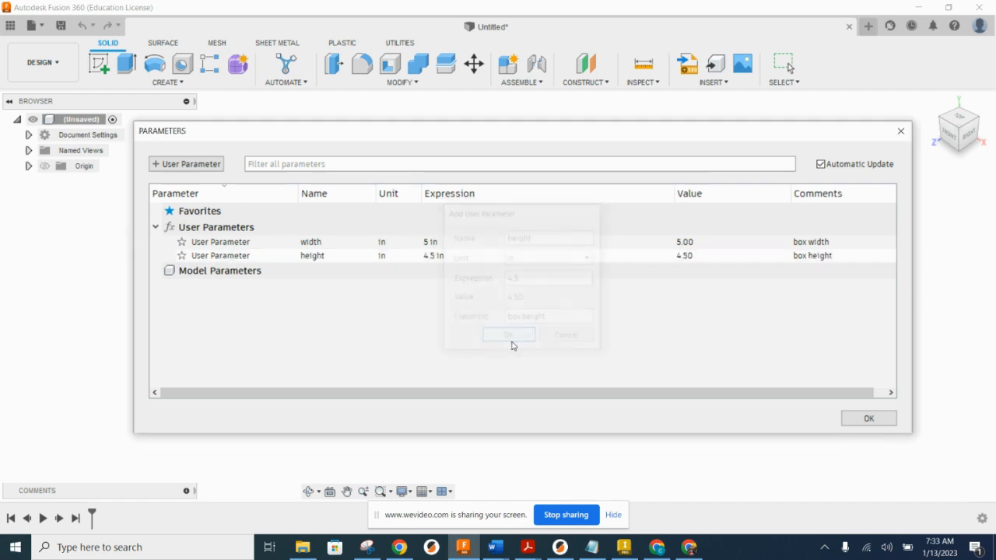
Step: Add a user parameter named depth in inches with expression 4 and the comment "box depth"
{"action": "left_click", "coordinate": [186, 164]}
{"action": "type", "text": "depth"}
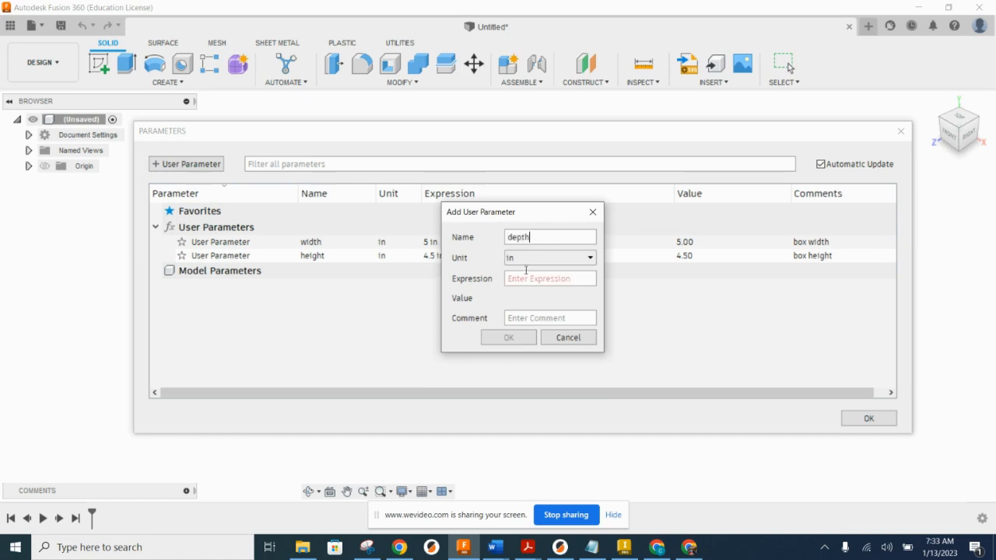
{"action": "left_click", "coordinate": [524, 281]}
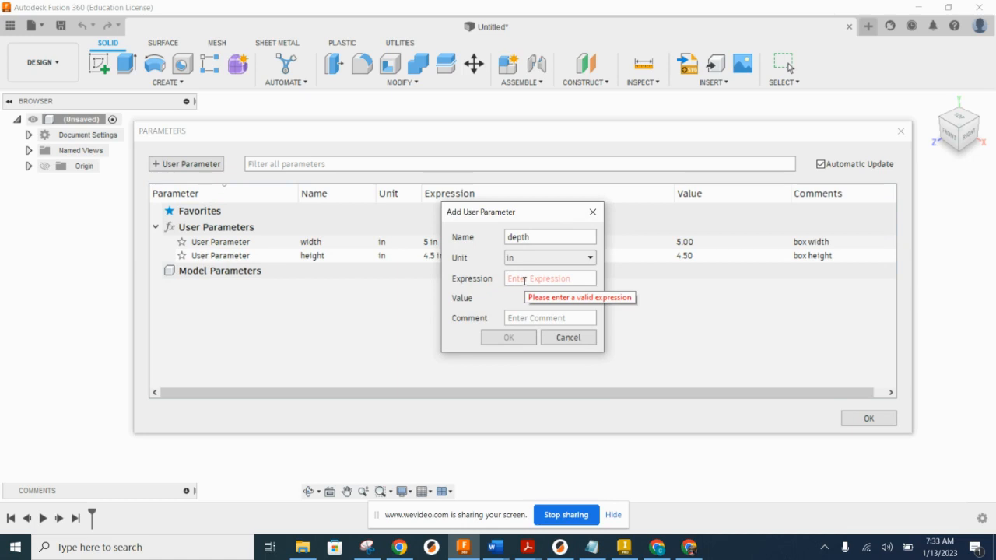
{"action": "type", "text": "4"}
{"action": "left_click", "coordinate": [524, 319]}
{"action": "type", "text": "box depth"}
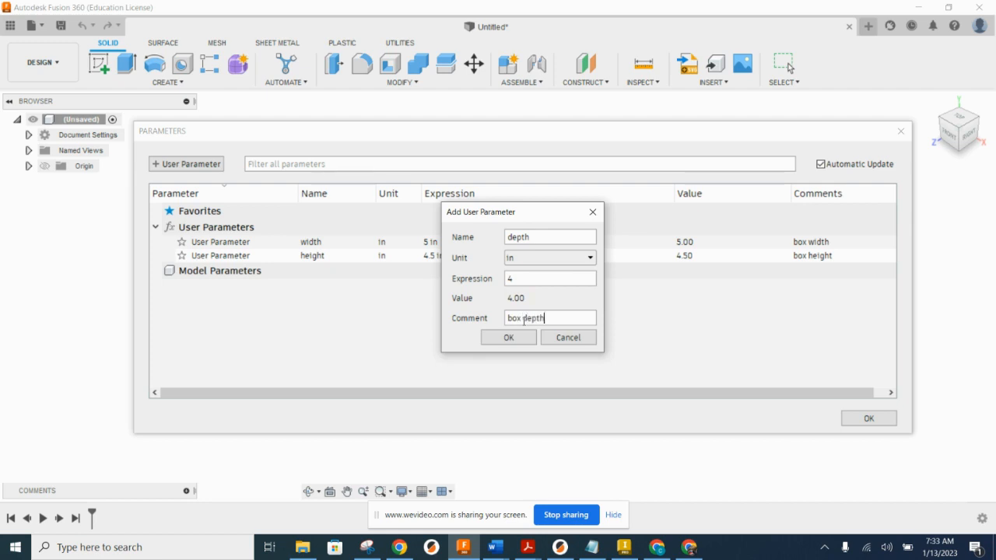
{"action": "key", "text": "Return"}
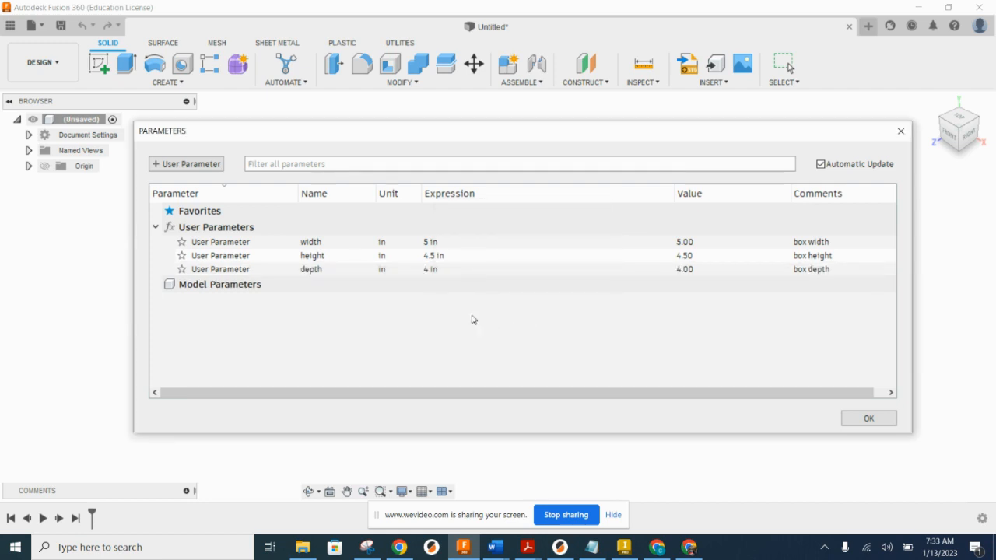
Step: Add a user parameter named thk in inches with expression .25 and the comment "box material thickness"
{"action": "left_click", "coordinate": [184, 165]}
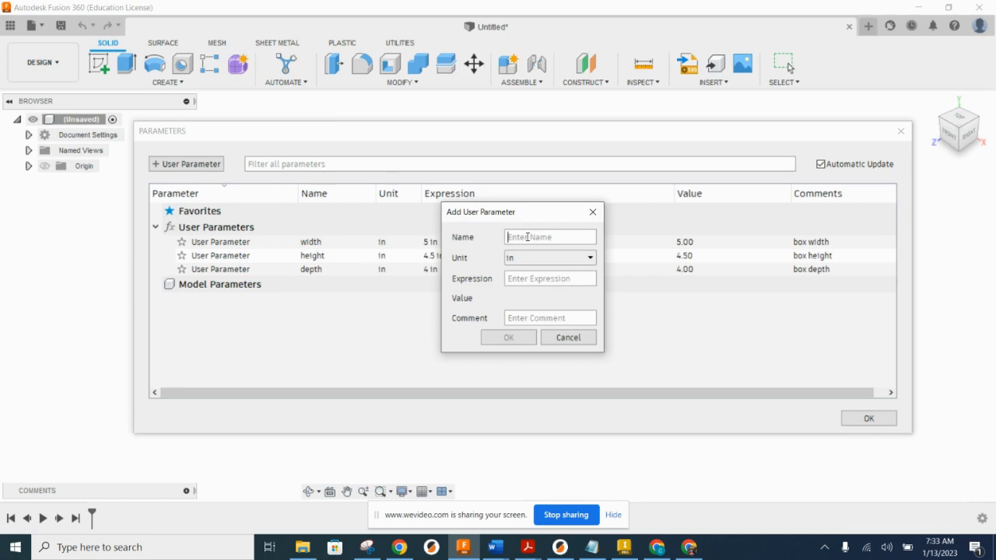
{"action": "type", "text": "thk"}
{"action": "left_click", "coordinate": [529, 280]}
{"action": "type", "text": ".25"}
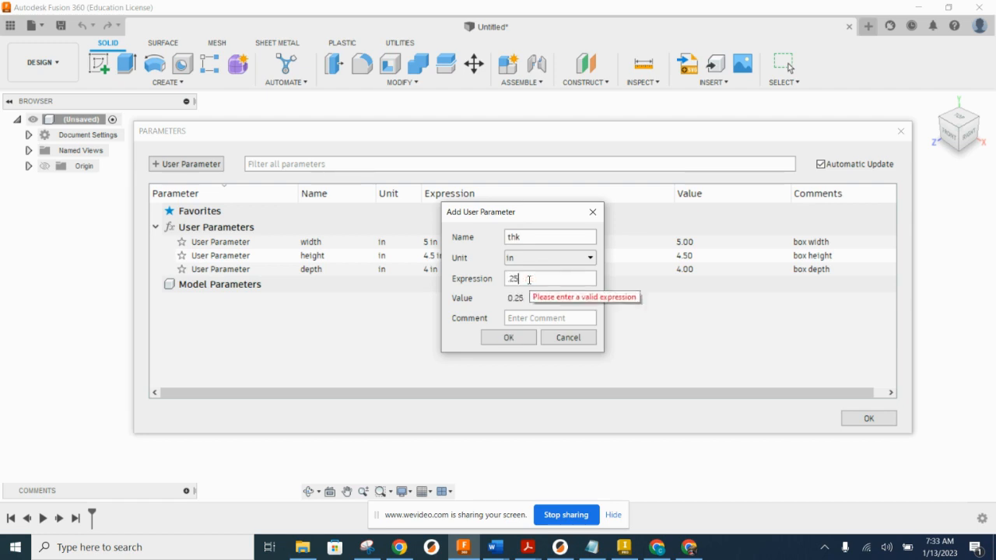
{"action": "left_click", "coordinate": [520, 319]}
{"action": "type", "text": "box material thickness"}
{"action": "key", "text": "Return"}
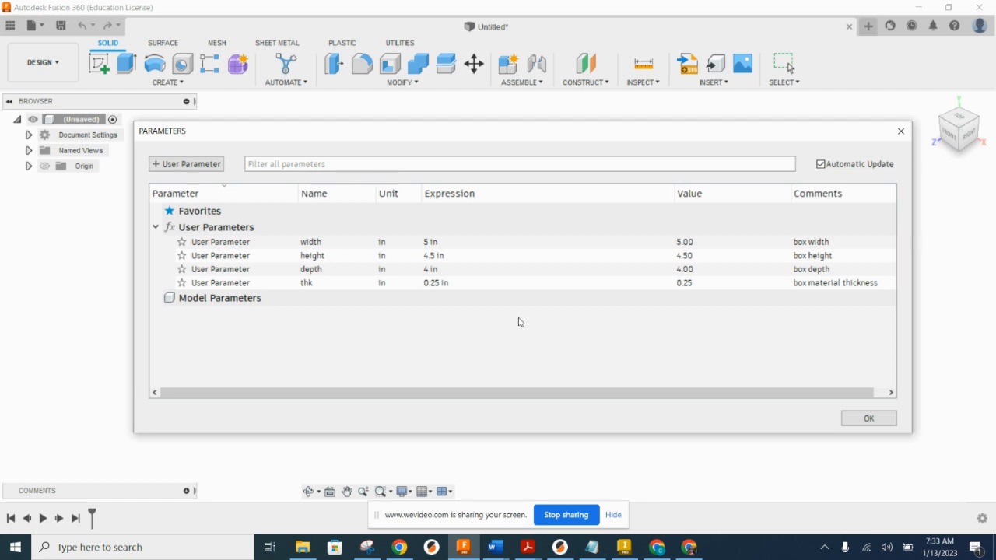
Step: Add a user parameter named axleholedia in inches with expression .25 and the comment "axle hole diameter"
{"action": "left_click", "coordinate": [187, 164]}
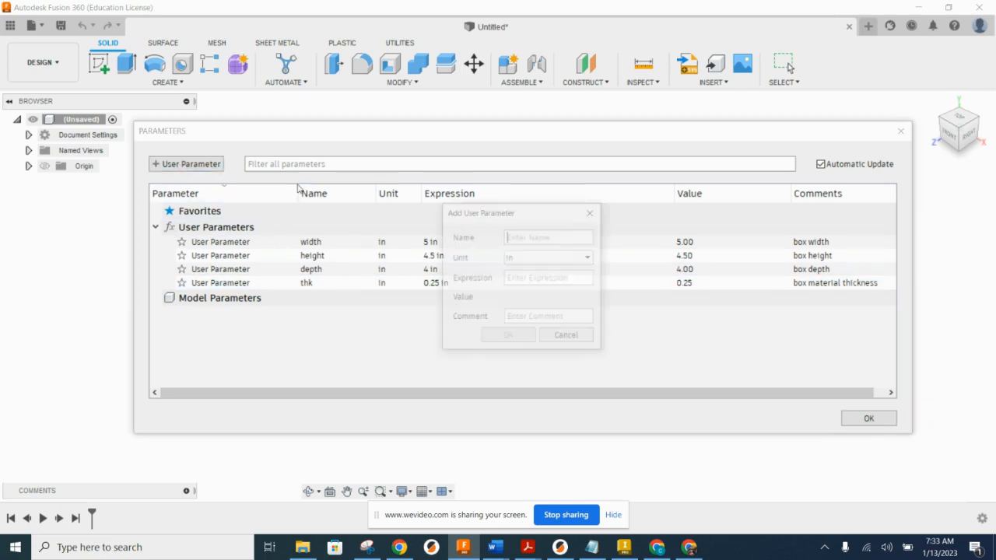
{"action": "type", "text": "axleholedia"}
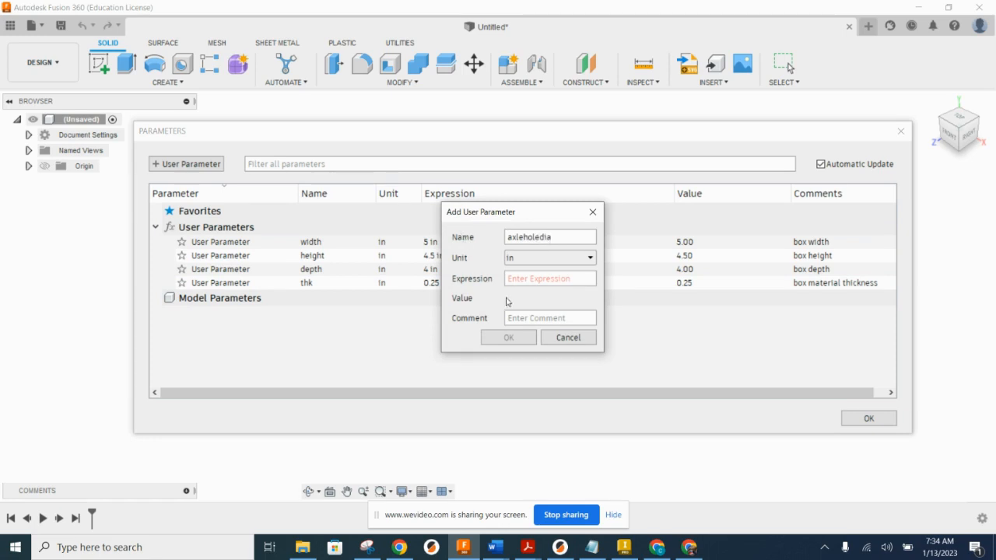
{"action": "type", "text": ".25"}
{"action": "type", "text": "ax"}
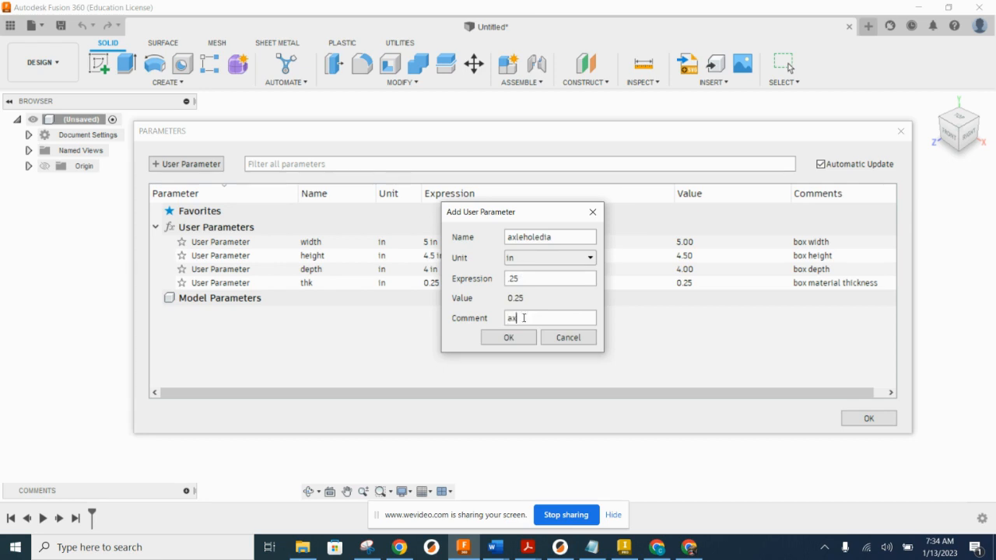
{"action": "type", "text": "lehole diameter"}
{"action": "left_click", "coordinate": [520, 342]}
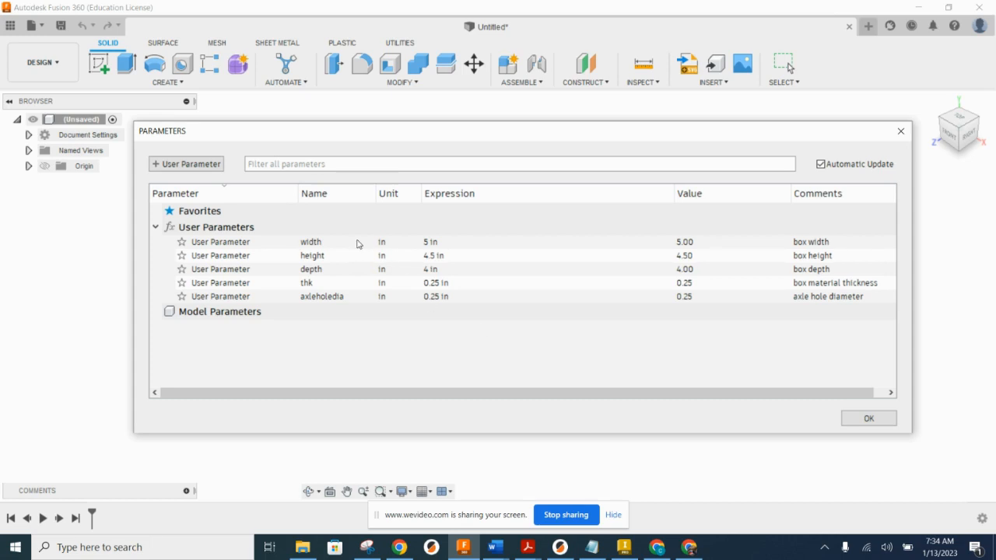
Step: Add a user parameter named guideholedia in inches with expression .5 and comment "guide hole diameter", and close the parameter list
{"action": "left_click", "coordinate": [183, 168]}
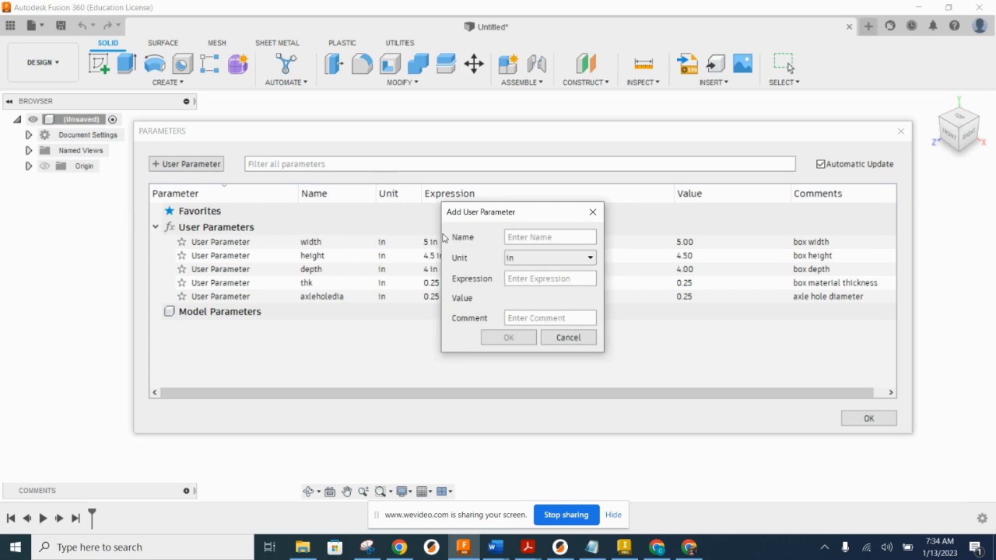
{"action": "type", "text": "guidehole"}
{"action": "type", "text": "dia"}
{"action": "type", "text": ".5"}
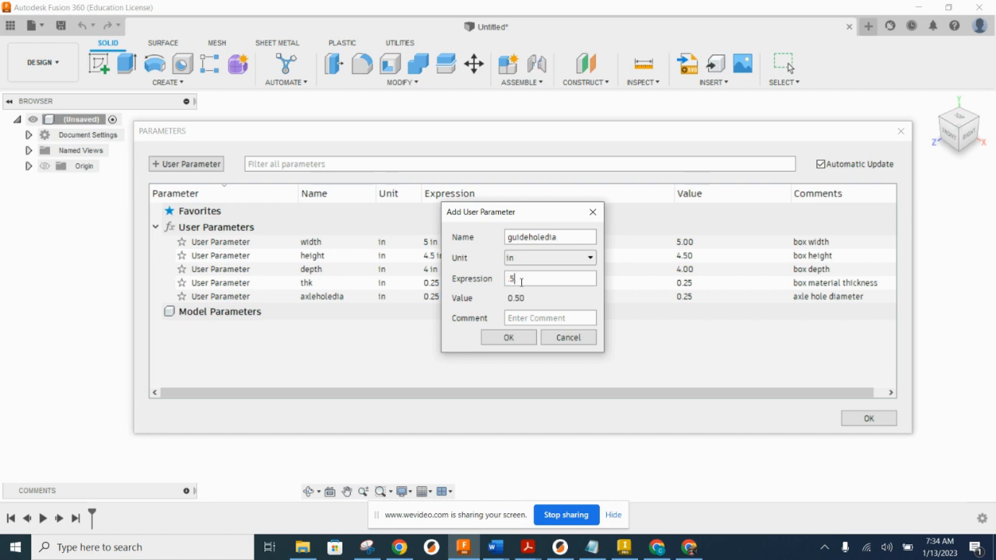
{"action": "left_click", "coordinate": [532, 319]}
{"action": "type", "text": "guide hole diameter"}
{"action": "key", "text": "Return"}
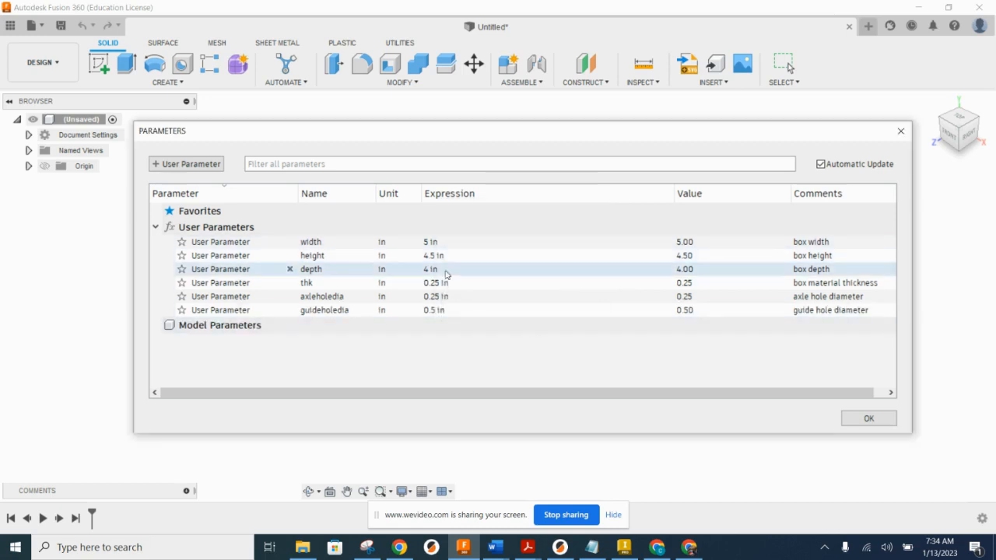
{"action": "left_click", "coordinate": [870, 419]}
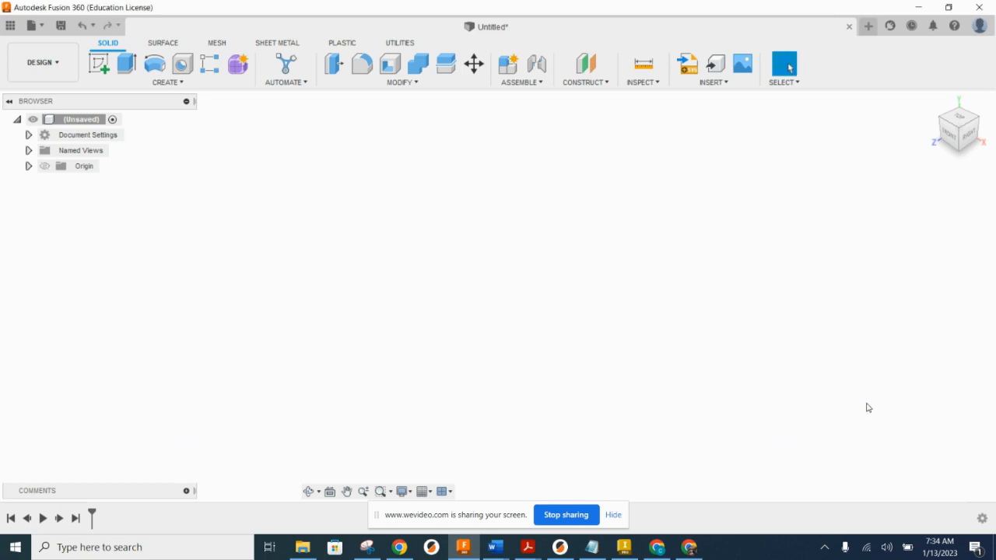
Step: Sketch a 2-point rectangle on the front plane from the origin, sized vertically by the height parameter and horizontally by the width parameter
{"action": "left_click", "coordinate": [104, 66]}
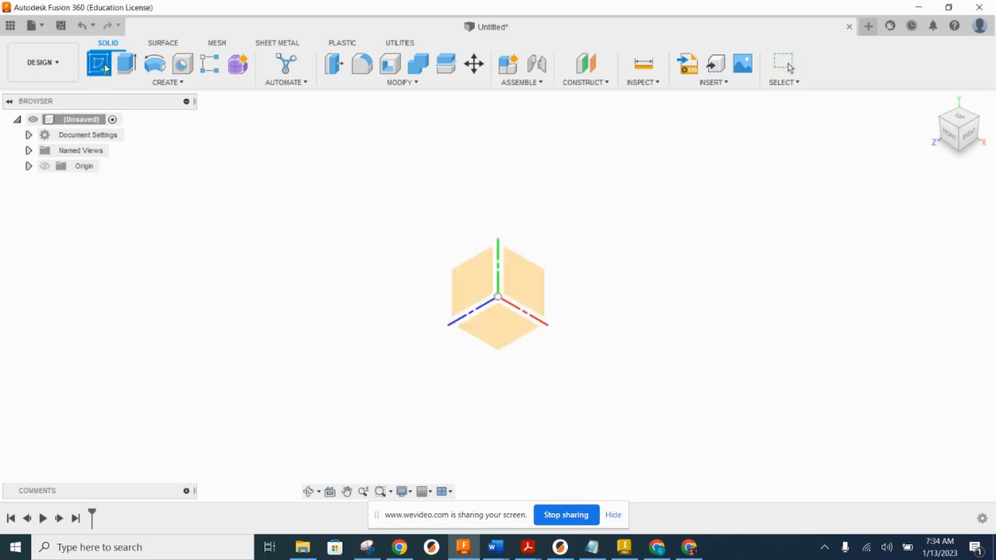
{"action": "left_click", "coordinate": [515, 284]}
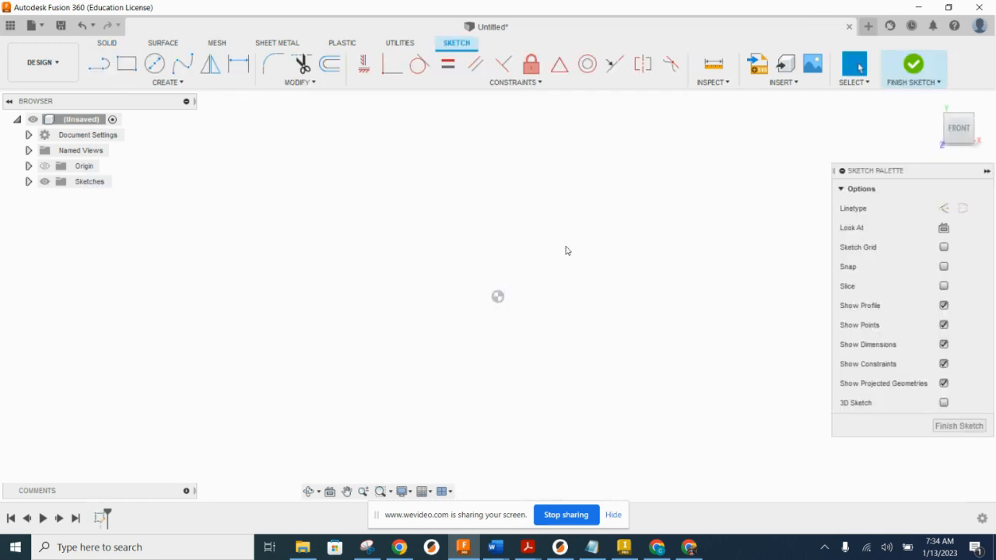
{"action": "left_click", "coordinate": [126, 64]}
{"action": "left_click", "coordinate": [498, 297]}
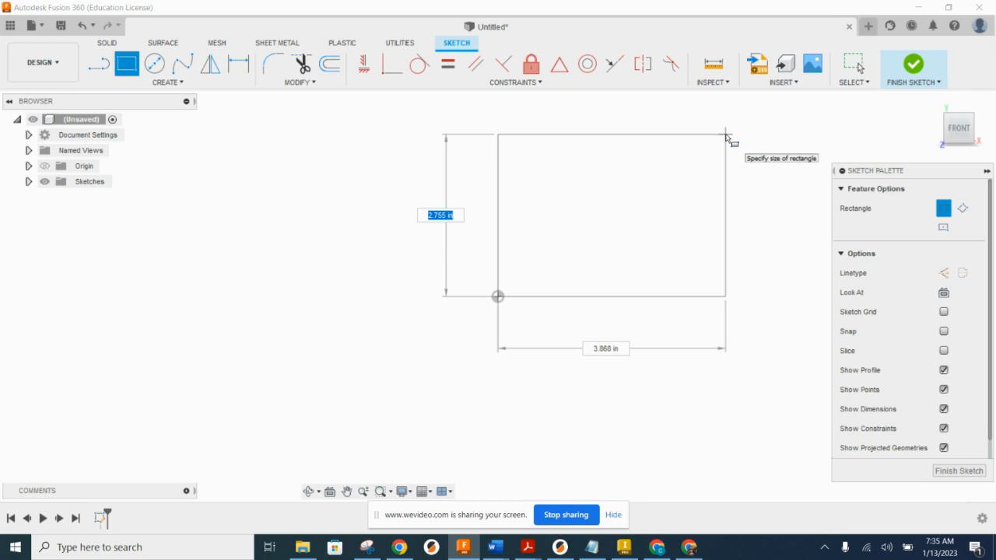
{"action": "type", "text": "height"}
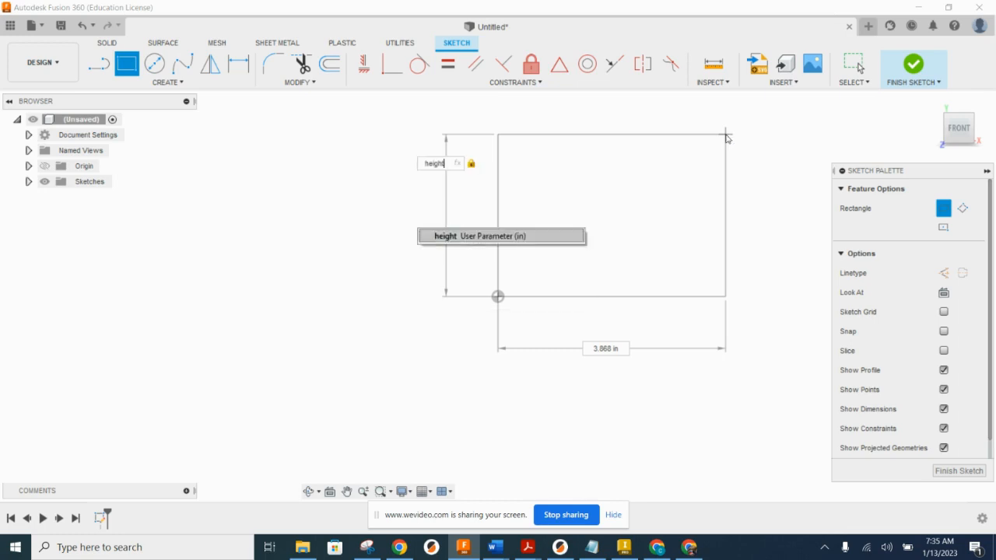
{"action": "left_click", "coordinate": [516, 236]}
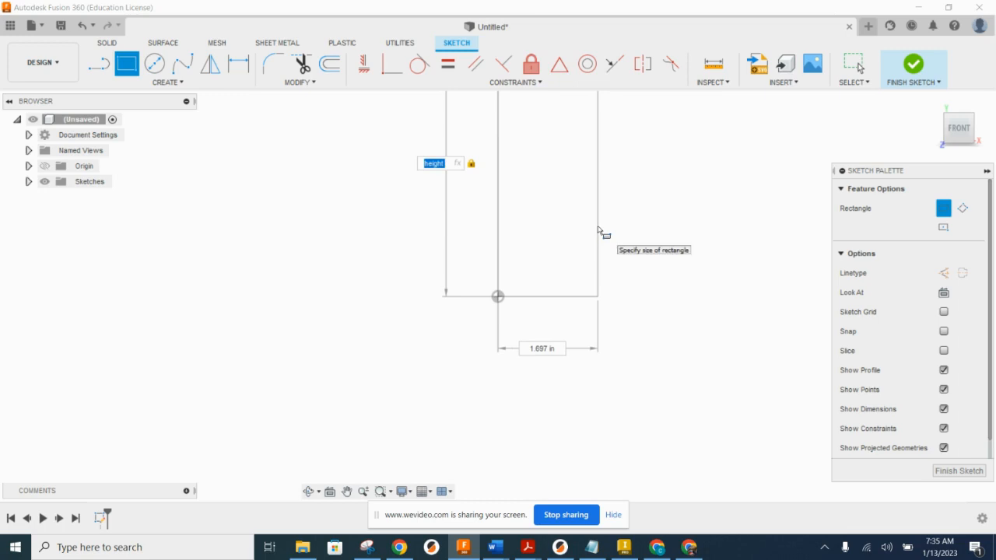
{"action": "scroll", "coordinate": [599, 231], "scroll_direction": "down", "scroll_amount": 3}
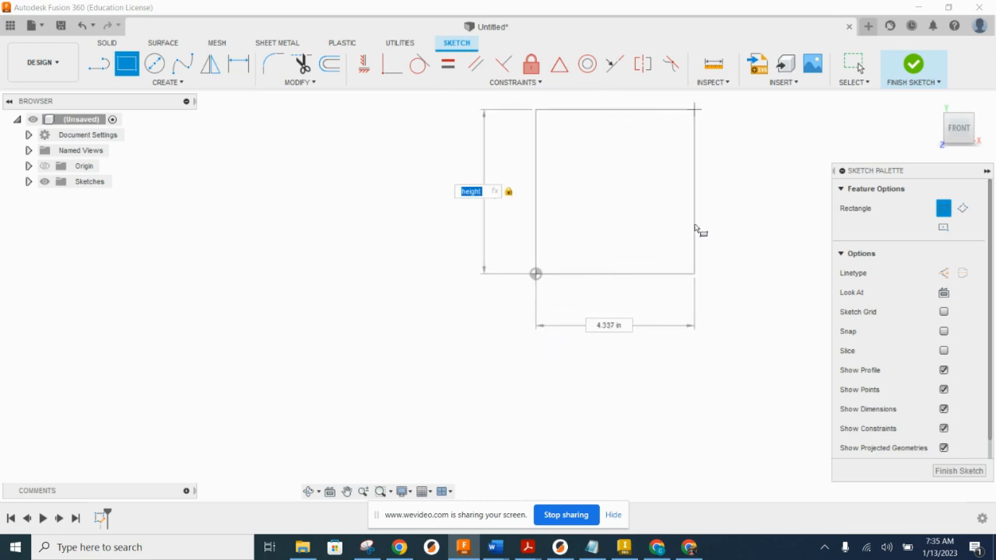
{"action": "key", "text": "Tab"}
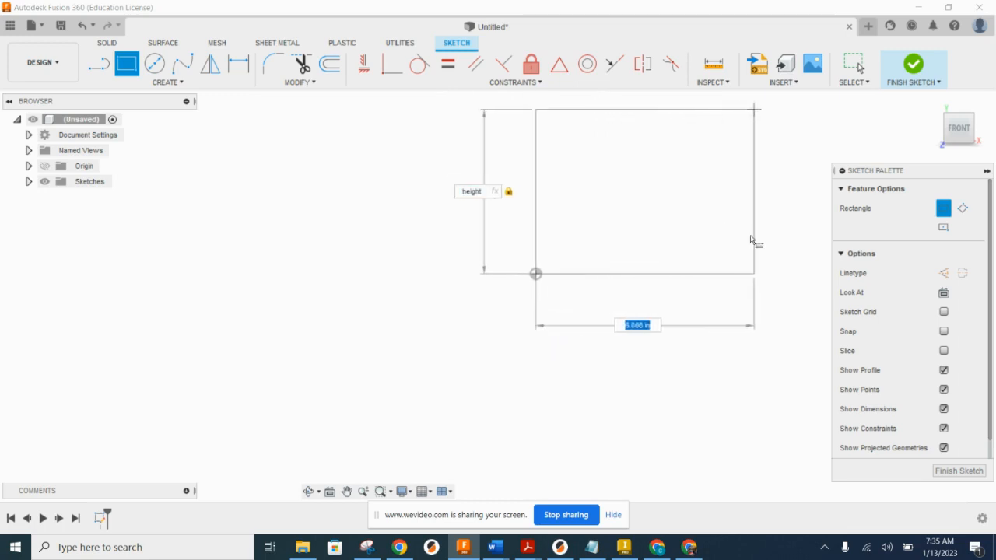
{"action": "type", "text": "width"}
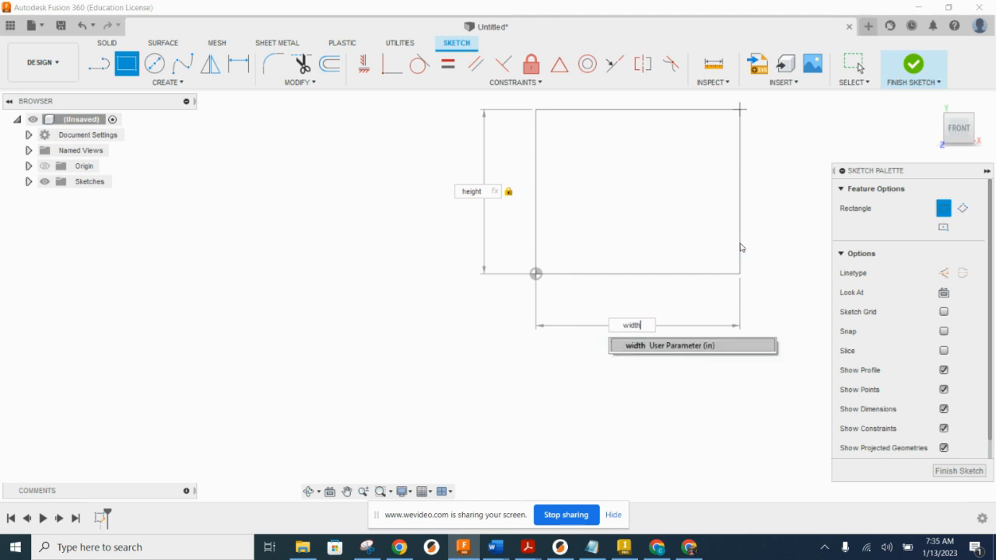
{"action": "key", "text": "Return"}
{"action": "key", "text": "Return"}
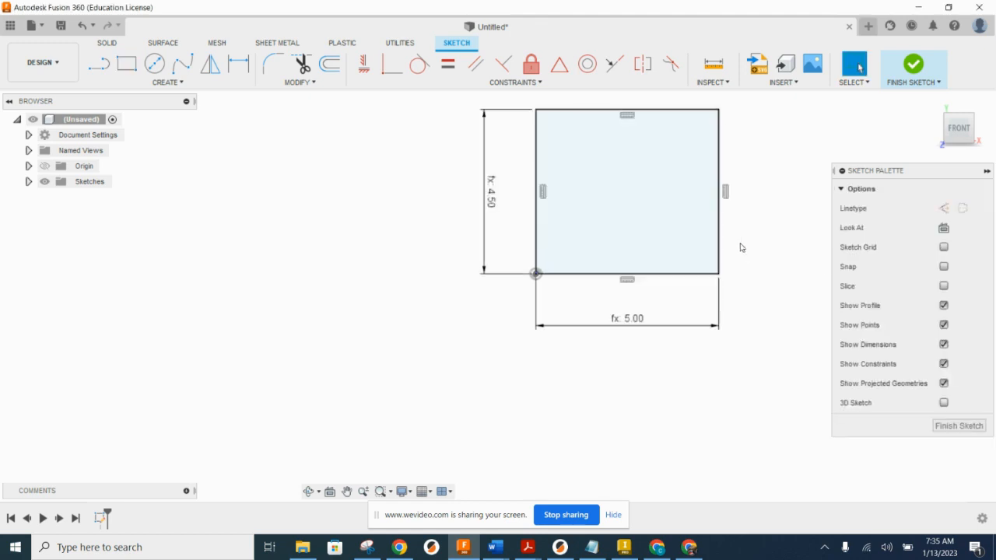
Step: Finish the rectangle sketch and return the model to the home view
{"action": "middle_click_drag", "start_coordinate": [749, 256], "coordinate": [580, 338]}
{"action": "scroll", "coordinate": [426, 361], "scroll_direction": "up", "scroll_amount": 2}
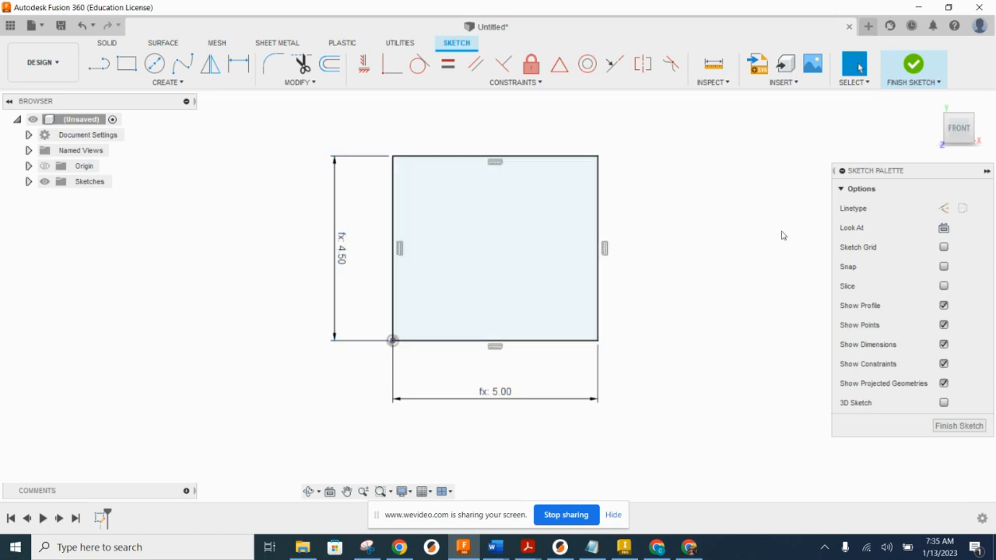
{"action": "left_click", "coordinate": [911, 67]}
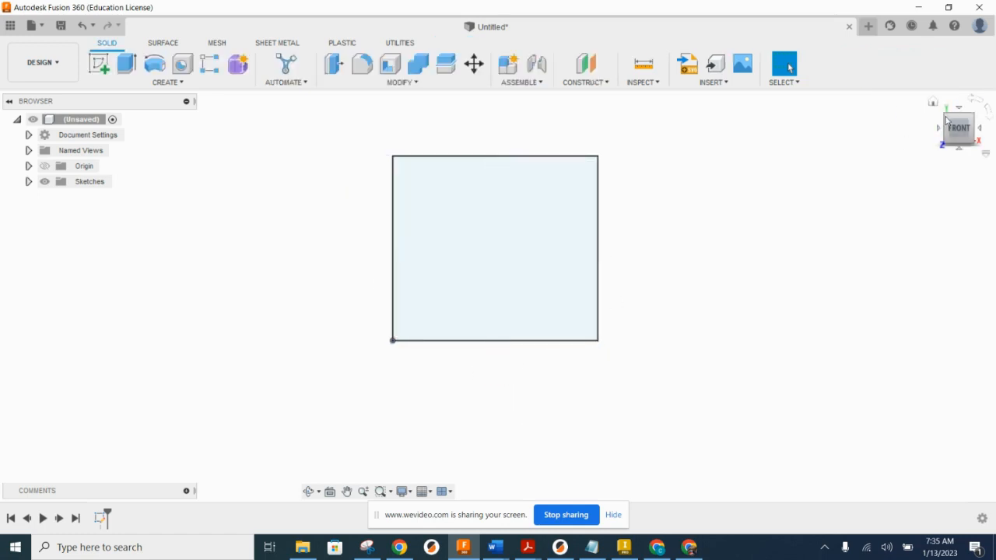
{"action": "left_click", "coordinate": [935, 105]}
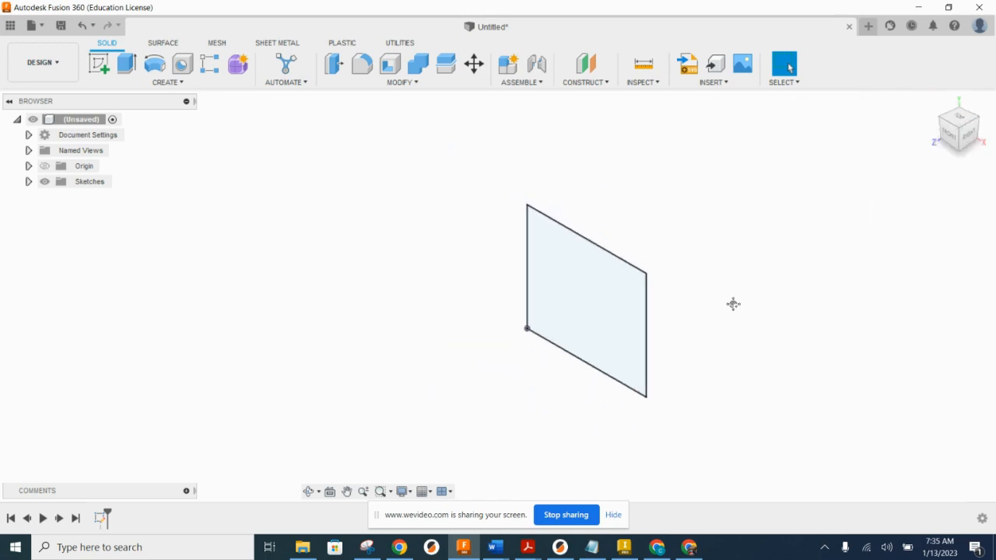
Step: Extrude the rectangle profile as a new body with its distance set to the depth parameter
{"action": "left_click", "coordinate": [126, 63]}
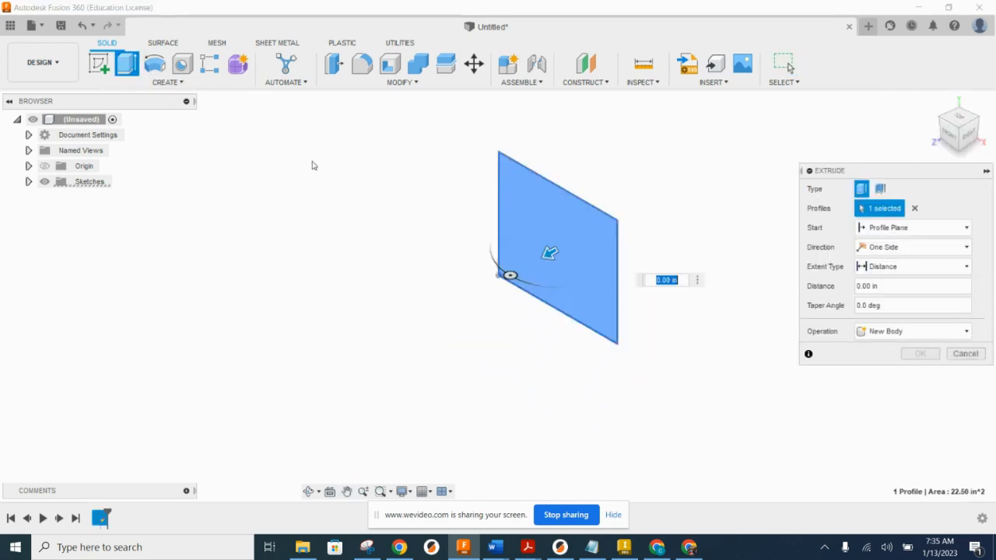
{"action": "type", "text": "4"}
{"action": "key", "text": "Return"}
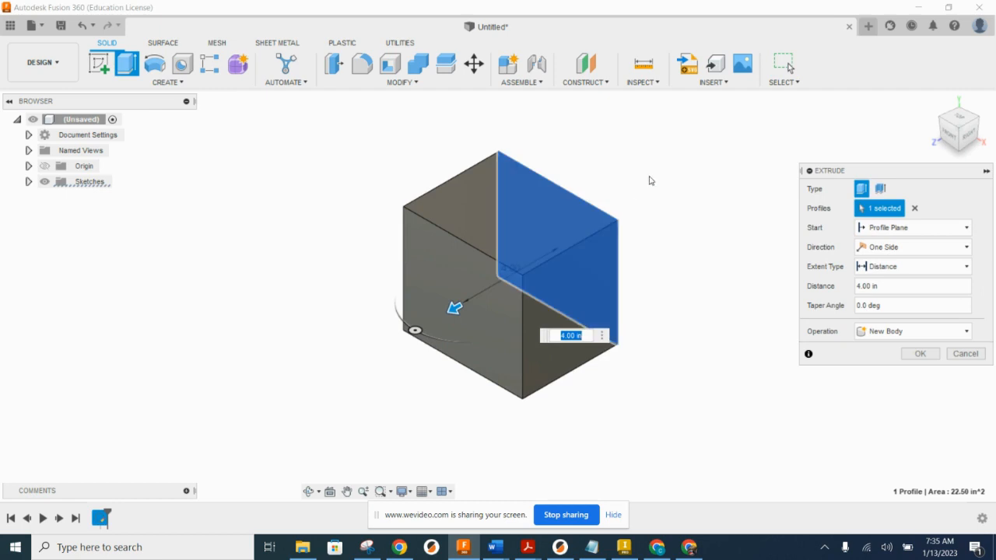
{"action": "type", "text": "depth"}
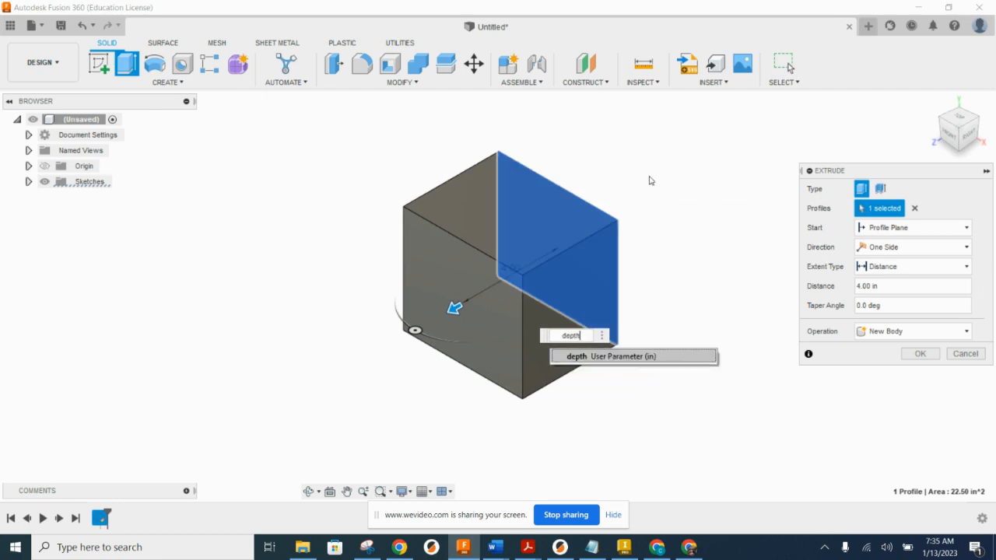
{"action": "key", "text": "Return"}
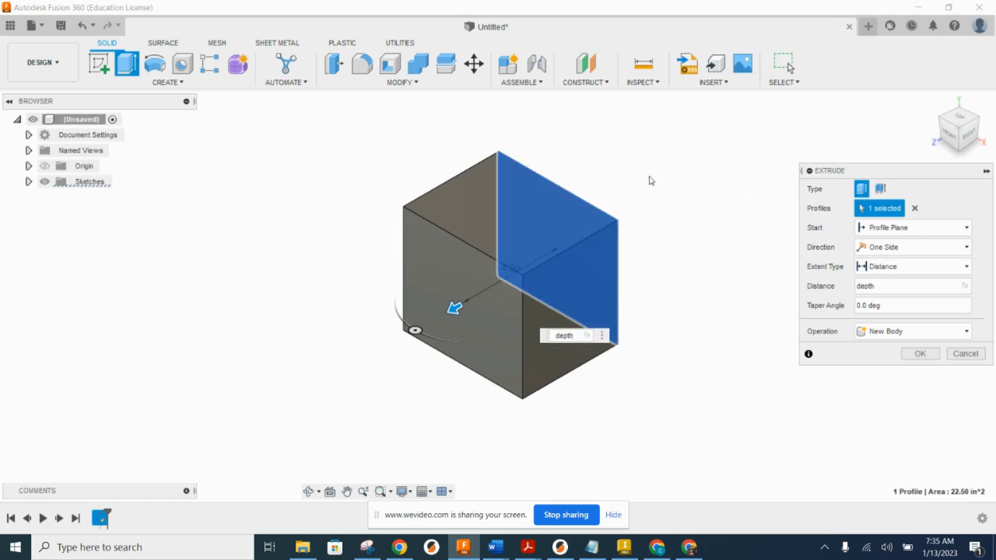
{"action": "key", "text": "Return"}
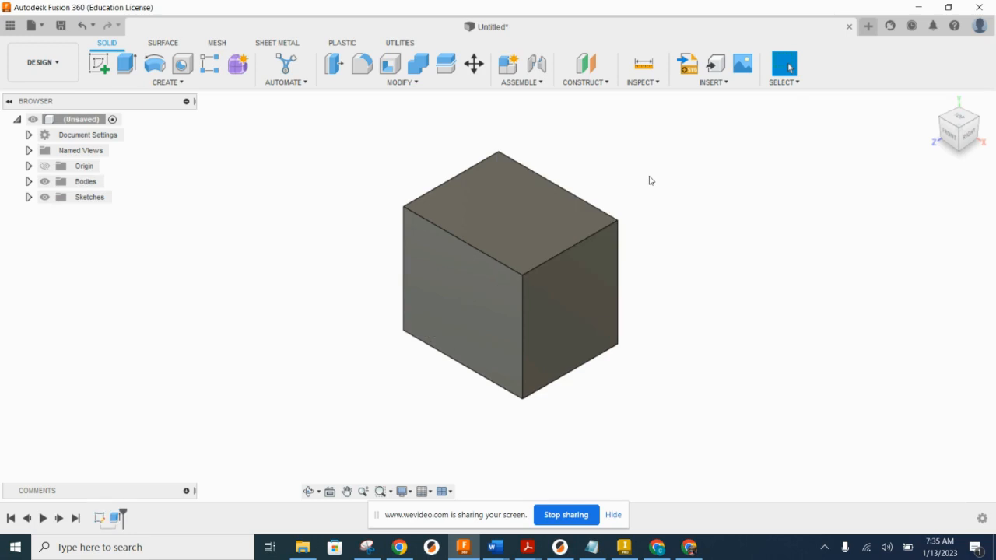
Step: Measure the box's depth, width and height edges to check them against the parameters
{"action": "left_click", "coordinate": [643, 64]}
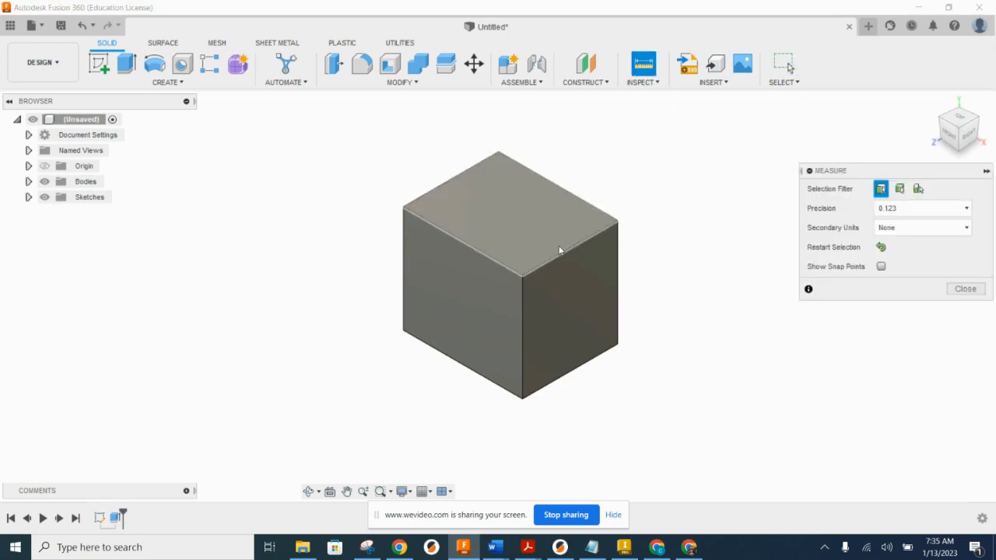
{"action": "left_click", "coordinate": [563, 255]}
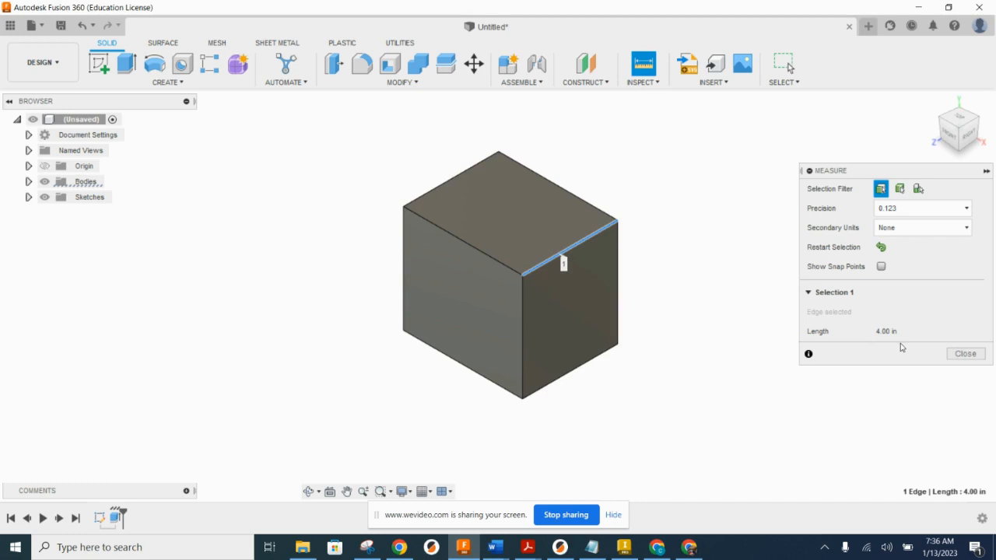
{"action": "left_click", "coordinate": [951, 355]}
{"action": "left_click", "coordinate": [643, 64]}
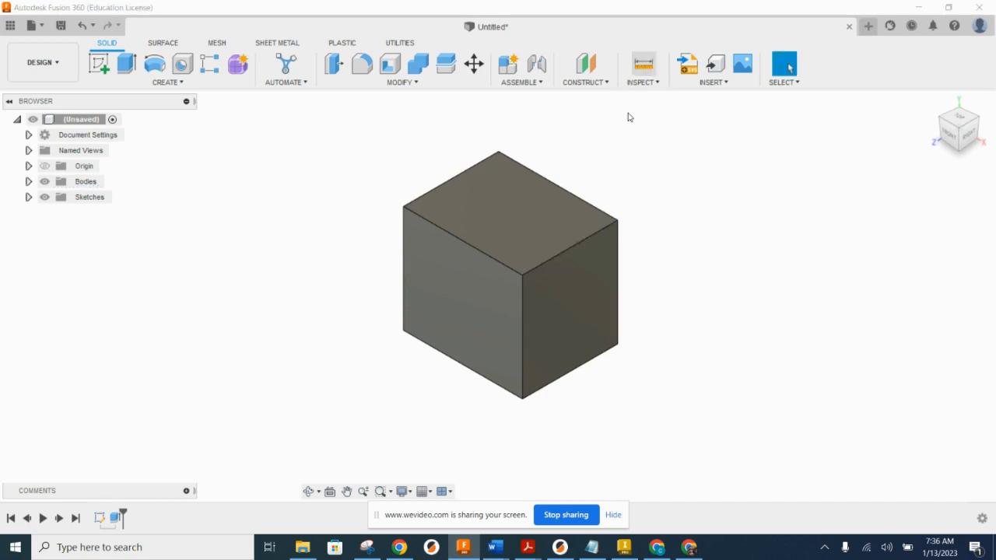
{"action": "left_click", "coordinate": [503, 267]}
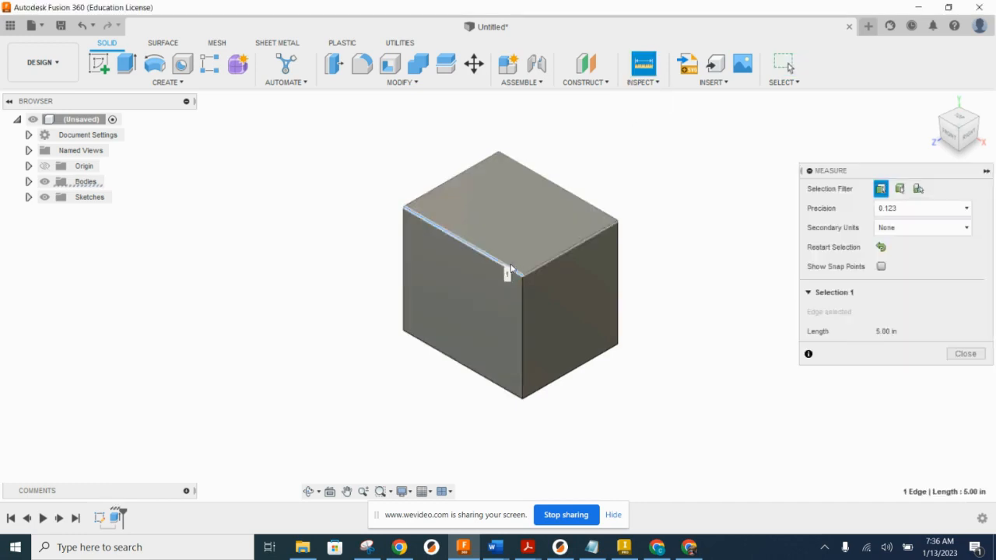
{"action": "left_click", "coordinate": [963, 352]}
{"action": "left_click", "coordinate": [644, 64]}
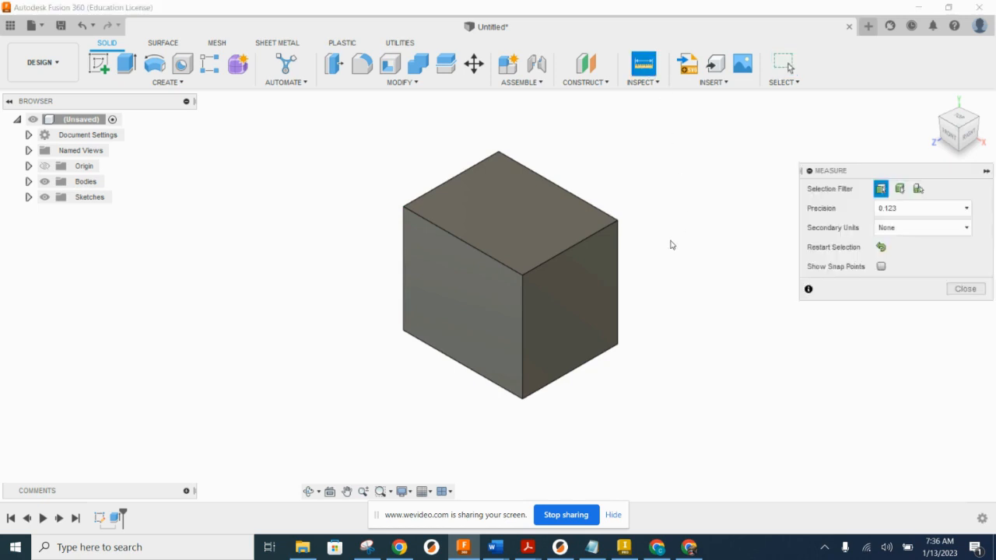
{"action": "left_click", "coordinate": [577, 371]}
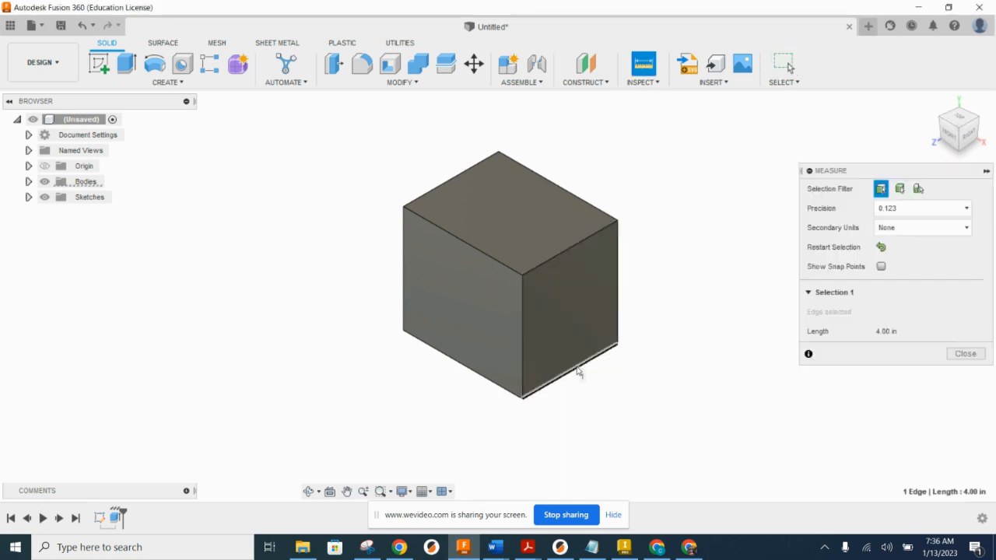
{"action": "left_click", "coordinate": [965, 354]}
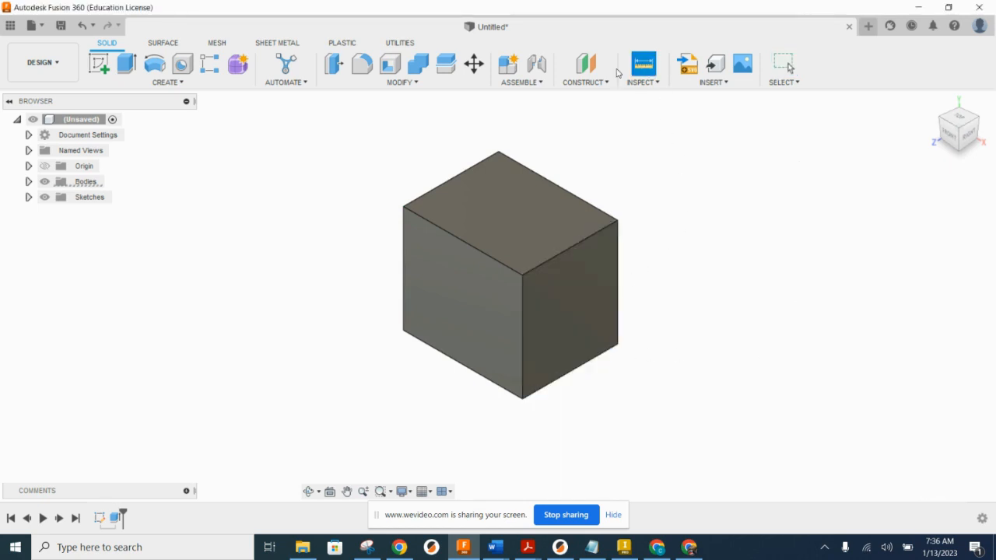
{"action": "left_click", "coordinate": [643, 64]}
{"action": "left_click", "coordinate": [524, 325]}
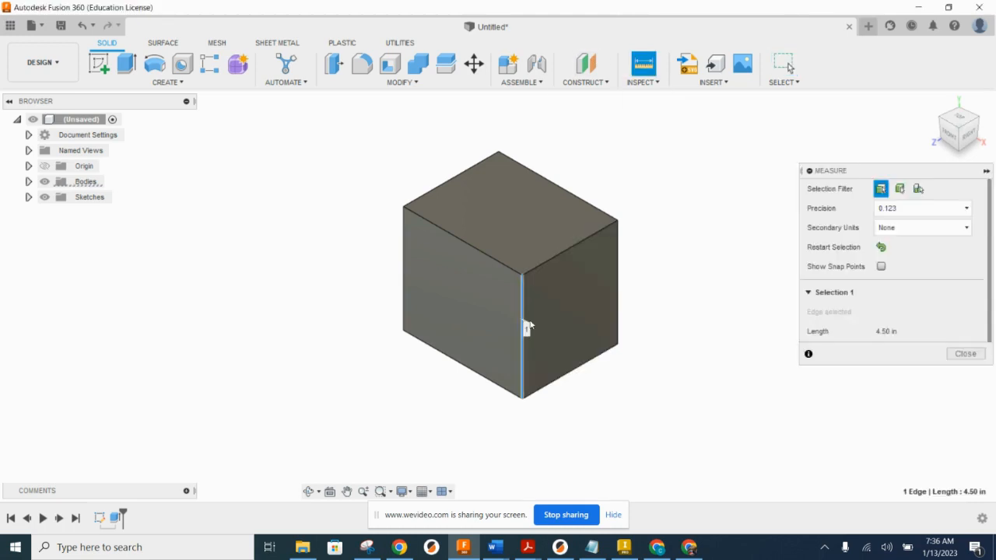
{"action": "left_click", "coordinate": [965, 354]}
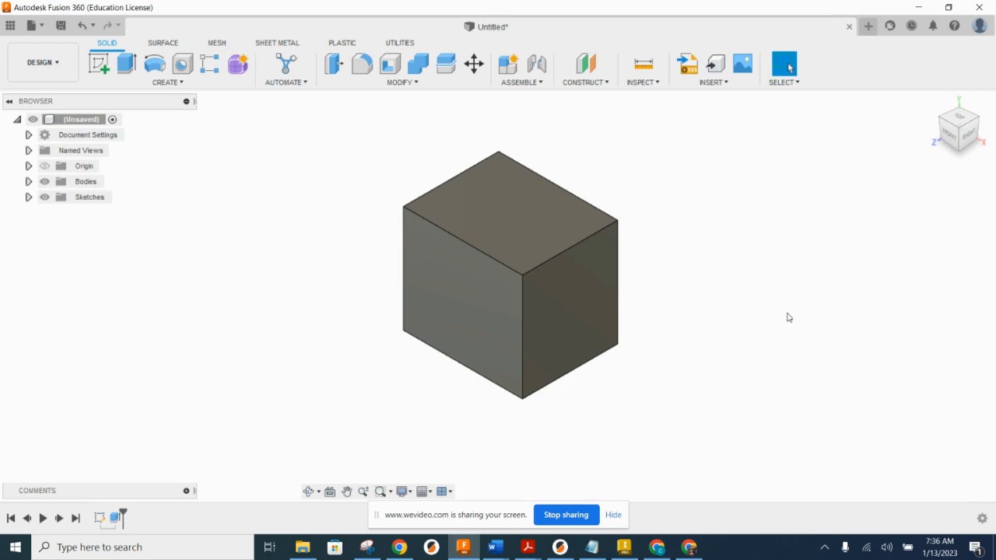
Step: Shell the box inward with the front face removed, using the thk parameter as the inside thickness
{"action": "left_click", "coordinate": [390, 68]}
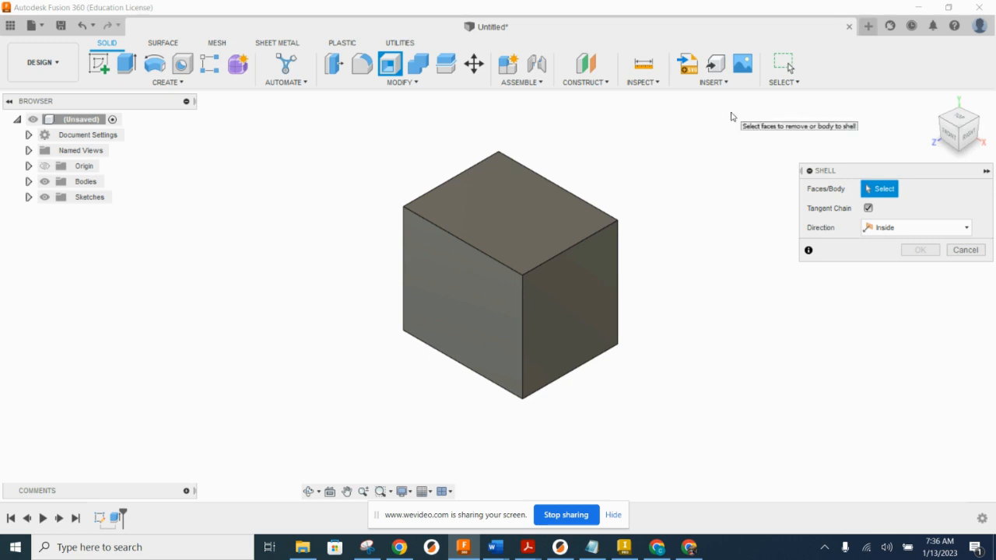
{"action": "left_click", "coordinate": [463, 285]}
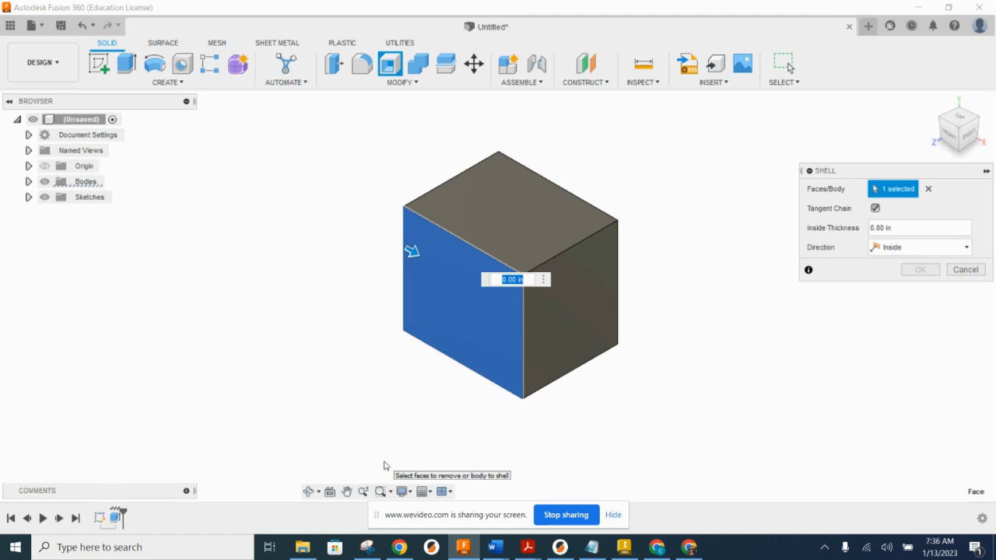
{"action": "key", "text": "BackSpace"}
{"action": "type", "text": ".25"}
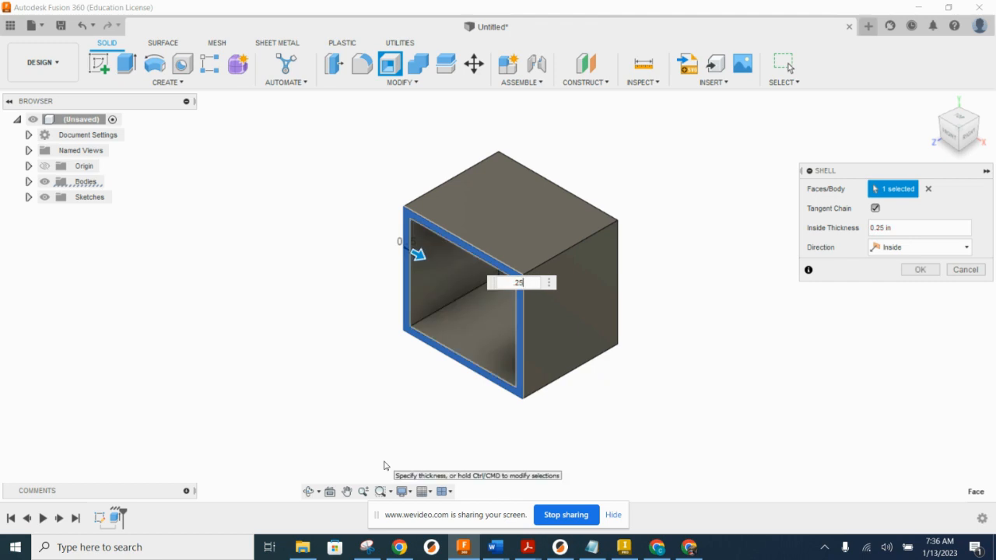
{"action": "key", "text": "BackSpace"}
{"action": "key", "text": "BackSpace"}
{"action": "key", "text": "BackSpace"}
{"action": "type", "text": "thk"}
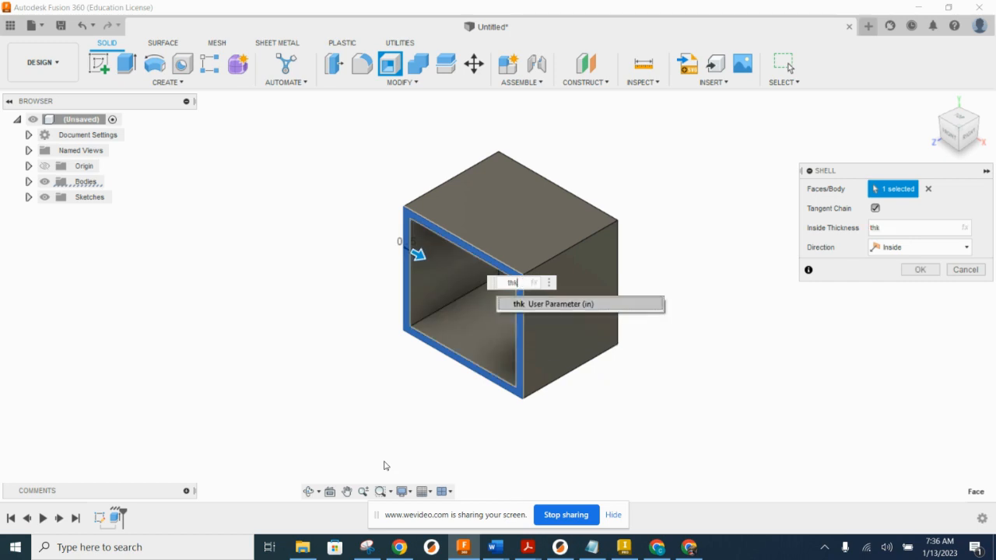
{"action": "key", "text": "Return"}
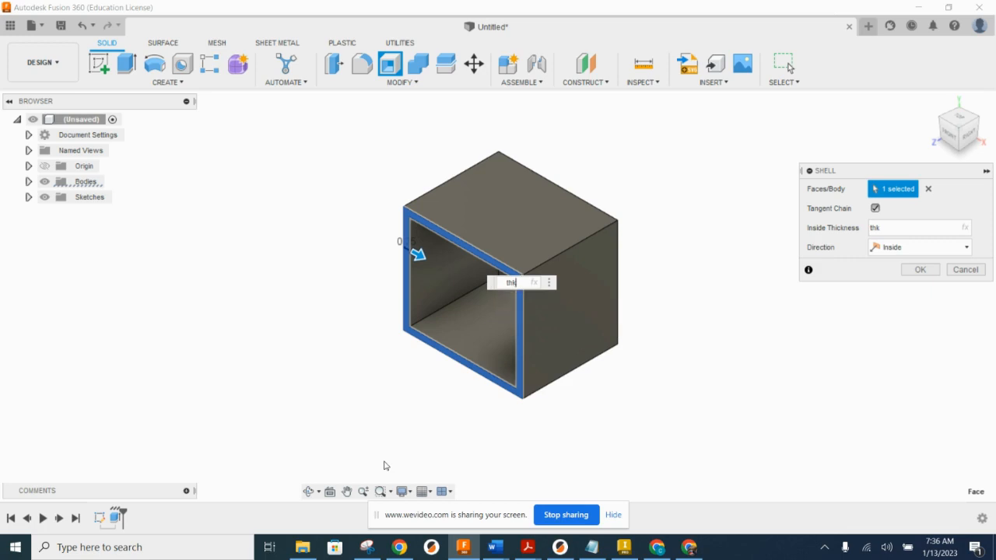
{"action": "key", "text": "Return"}
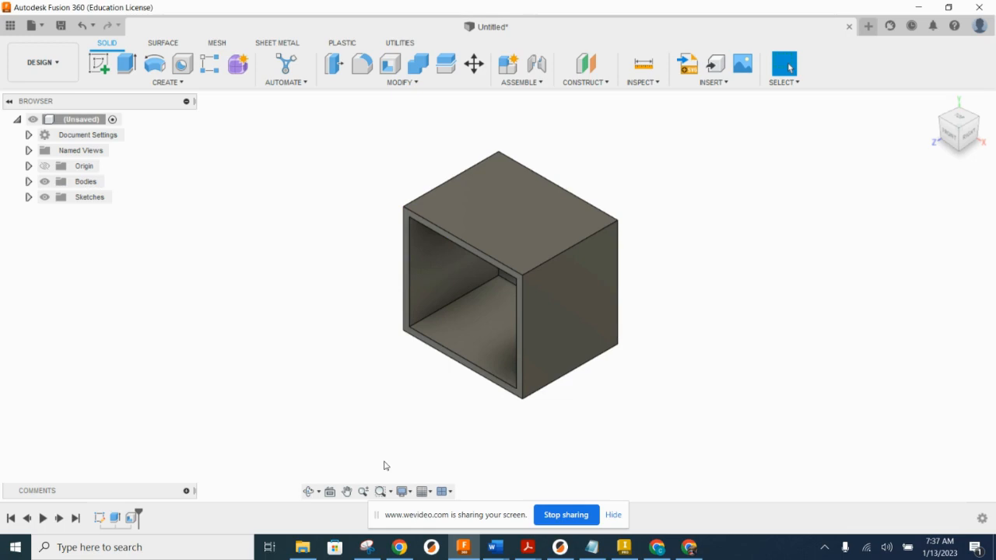
Step: Place a hole on the box's right face, height/2 from the top edge and depth/2 from the front vertical edge
{"action": "mouse_move", "coordinate": [507, 454]}
{"action": "left_mouse_down"}
{"action": "mouse_move", "coordinate": [510, 280]}
{"action": "mouse_move", "coordinate": [525, 332]}
{"action": "mouse_move", "coordinate": [541, 332]}
{"action": "left_mouse_up"}
{"action": "middle_click_drag", "start_coordinate": [656, 322], "coordinate": [689, 333]}
{"action": "left_click", "coordinate": [182, 64]}
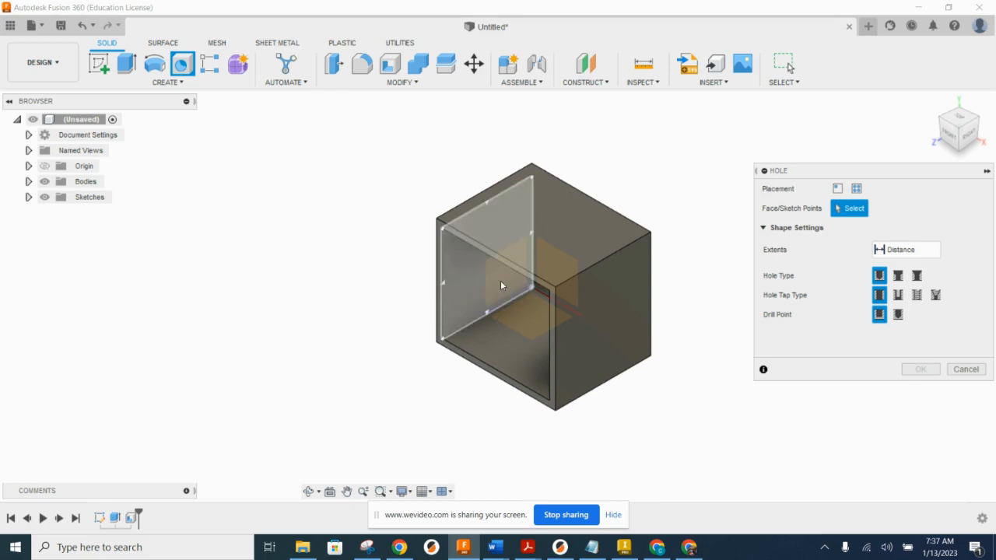
{"action": "left_click", "coordinate": [598, 318]}
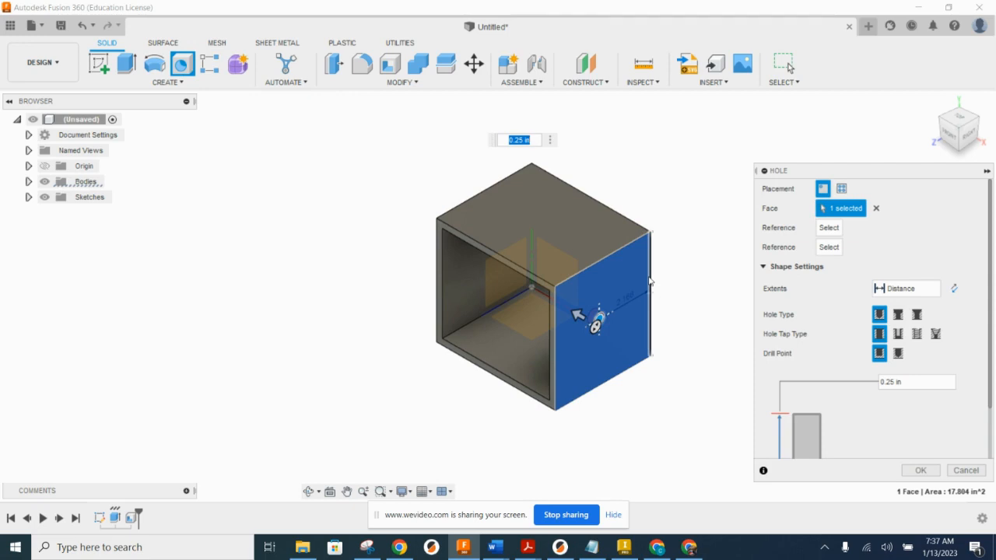
{"action": "left_click", "coordinate": [612, 257]}
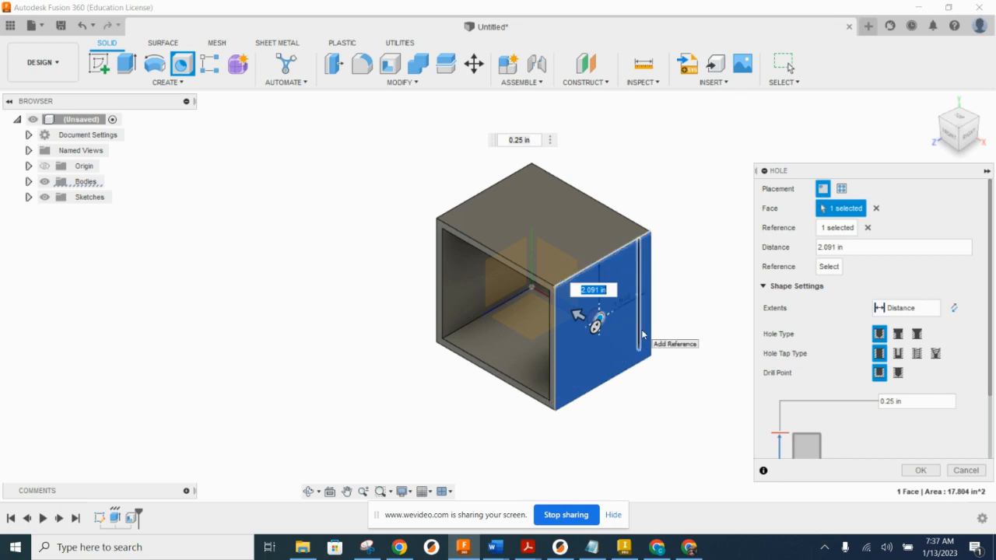
{"action": "type", "text": "height/2"}
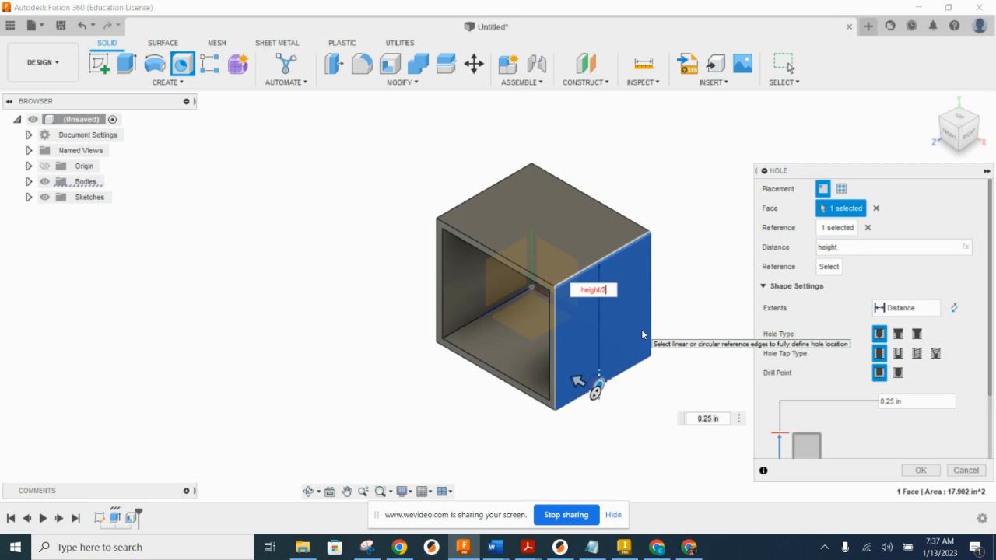
{"action": "key", "text": "Return"}
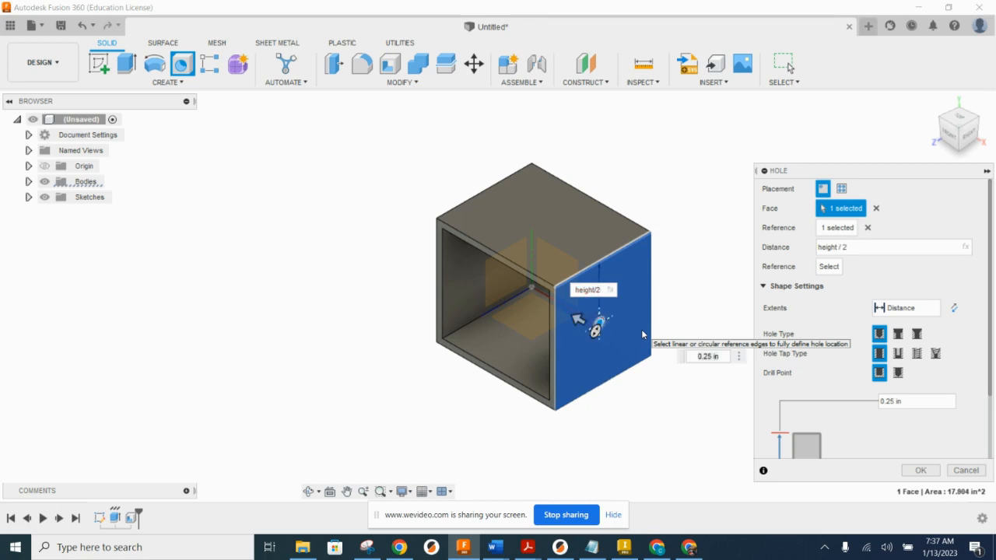
{"action": "scroll", "coordinate": [641, 335], "scroll_direction": "up", "scroll_amount": 2}
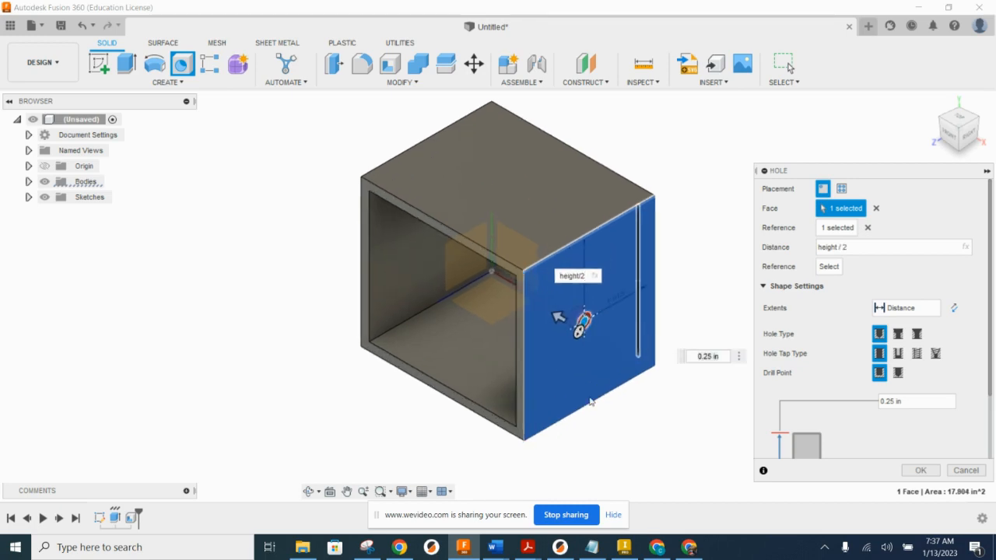
{"action": "left_click", "coordinate": [525, 368]}
{"action": "type", "text": "de"}
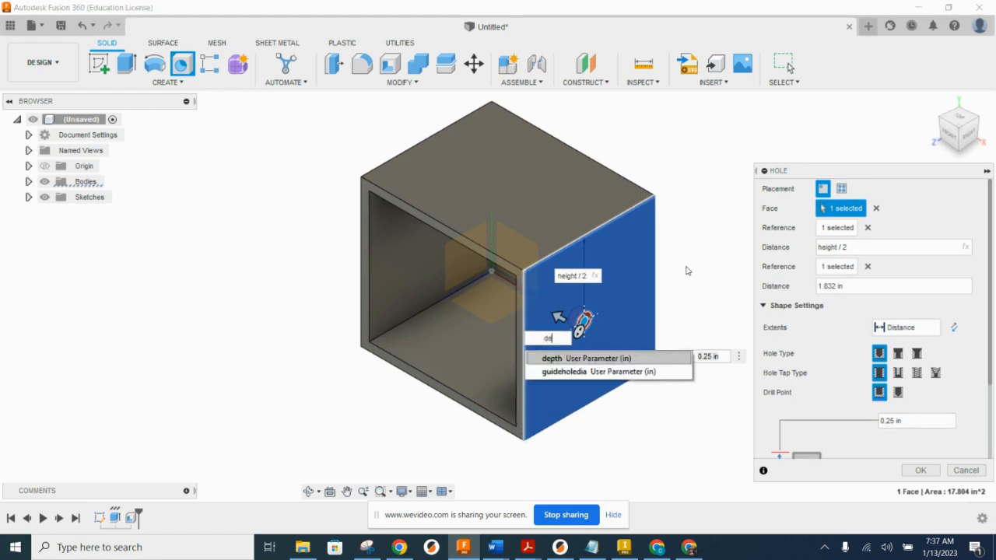
{"action": "type", "text": "pth/2"}
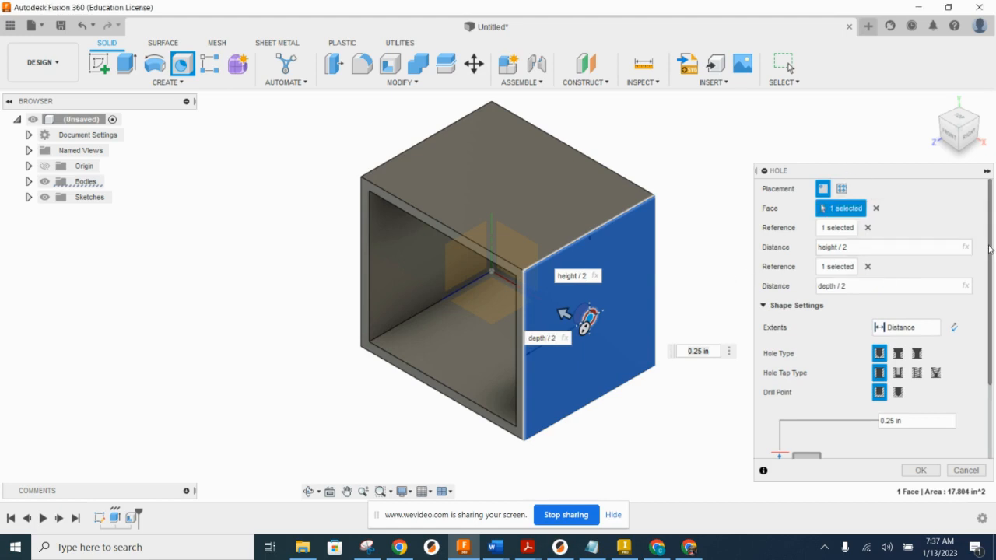
Step: Set the hole's diameter to axleholedia and its depth to thk, and create the hole
{"action": "left_click_drag", "start_coordinate": [990, 249], "coordinate": [988, 321]}
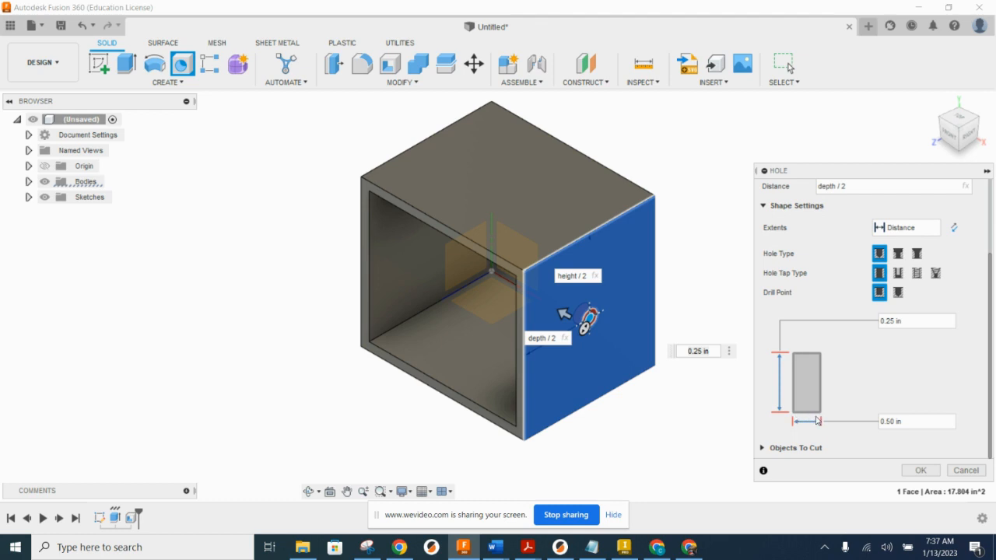
{"action": "left_click_drag", "start_coordinate": [930, 421], "coordinate": [868, 426]}
{"action": "type", "text": "axleholedia"}
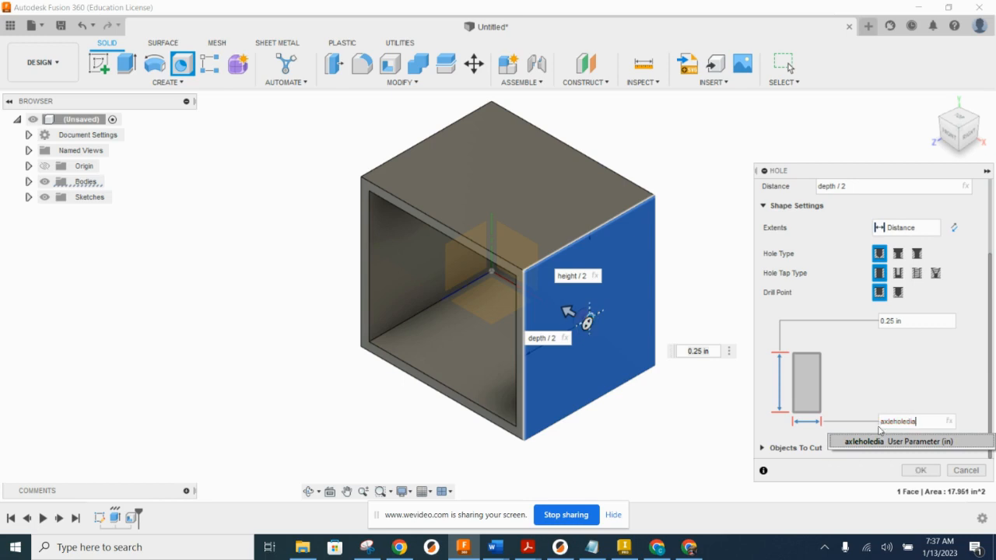
{"action": "left_click", "coordinate": [876, 446]}
{"action": "left_click_drag", "start_coordinate": [916, 319], "coordinate": [858, 325]}
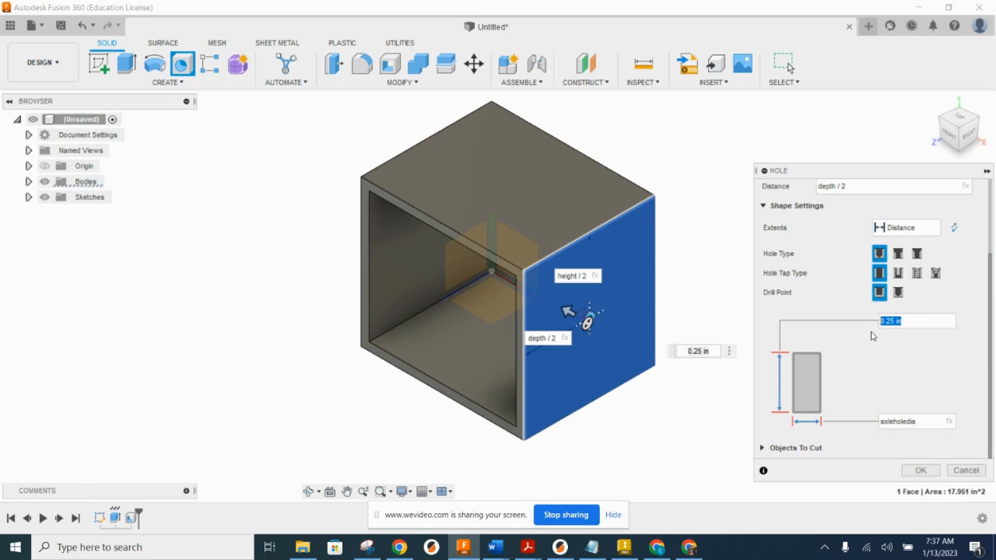
{"action": "type", "text": "thk"}
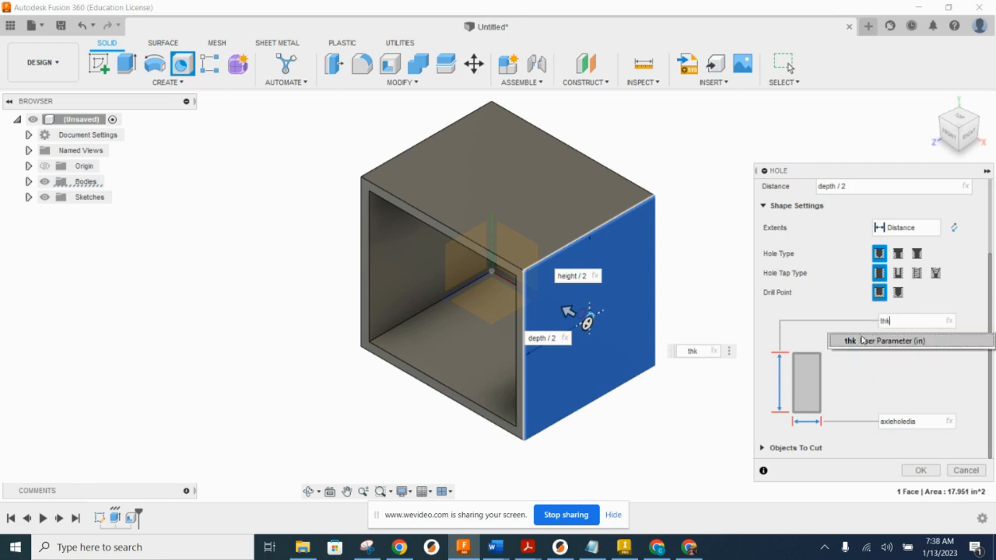
{"action": "left_click", "coordinate": [864, 341]}
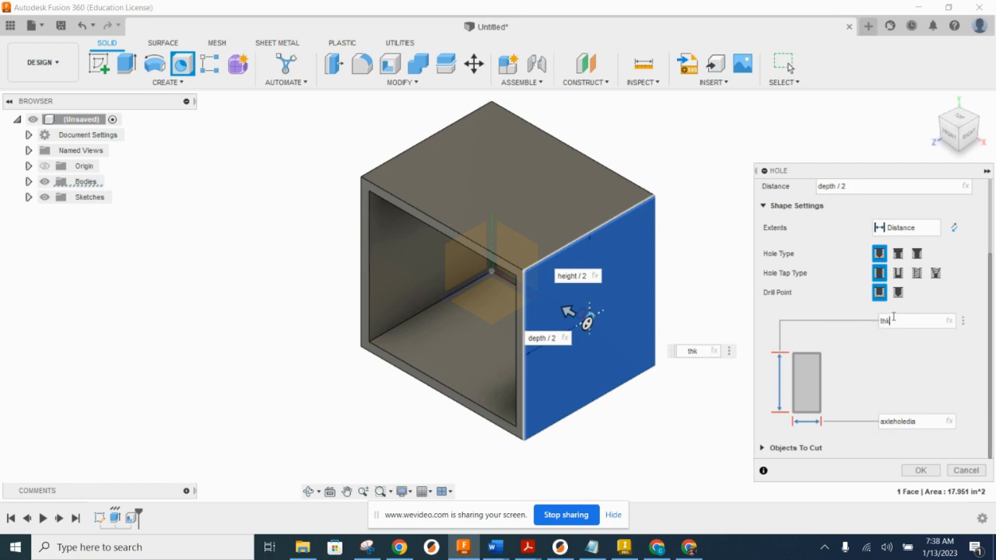
{"action": "left_click", "coordinate": [922, 470]}
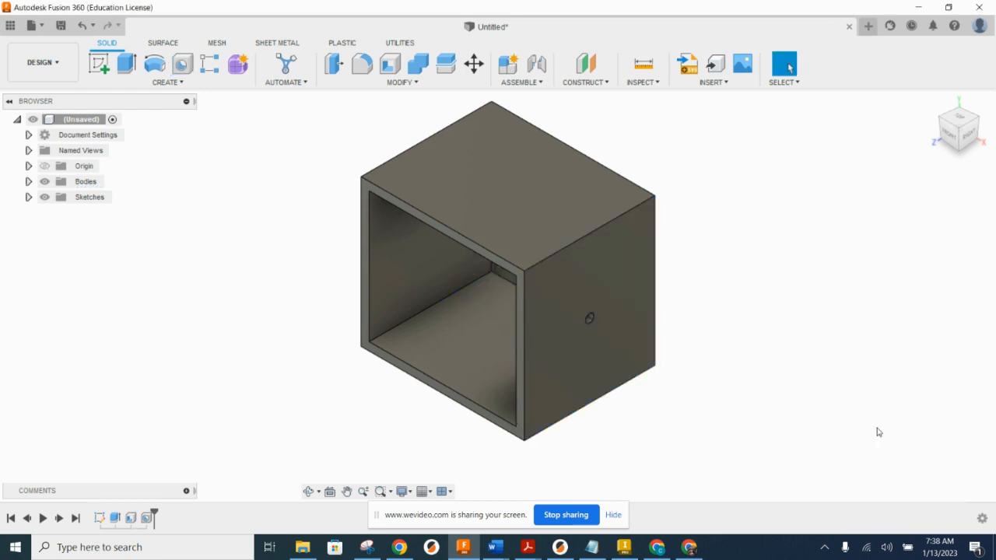
Step: Place a hole on the box's left face, height/2 from the top edge and depth/2 from the front vertical edge
{"action": "middle_click_drag", "start_coordinate": [774, 358], "coordinate": [825, 264], "text": "shift"}
{"action": "left_click", "coordinate": [182, 65]}
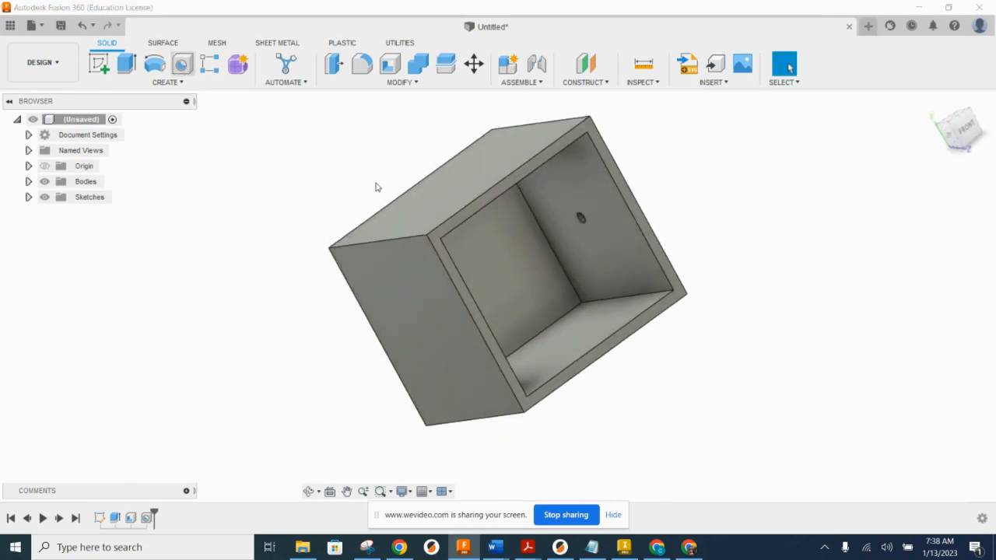
{"action": "left_click", "coordinate": [424, 287]}
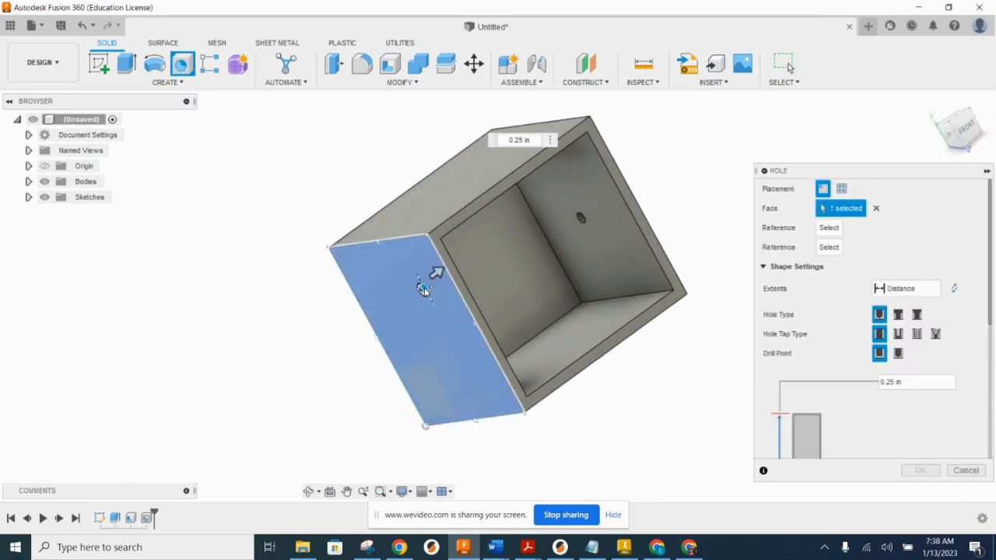
{"action": "left_click", "coordinate": [412, 235]}
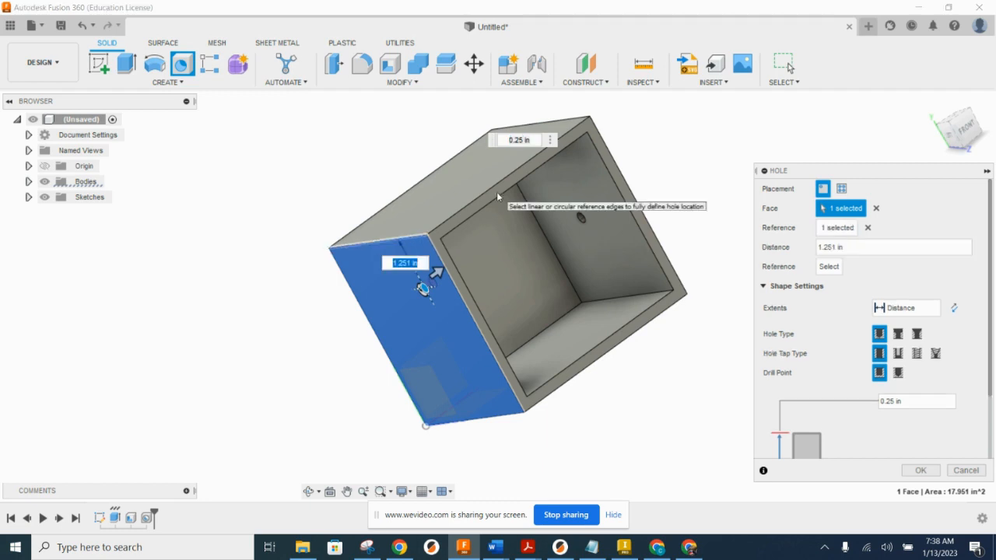
{"action": "type", "text": "height/2"}
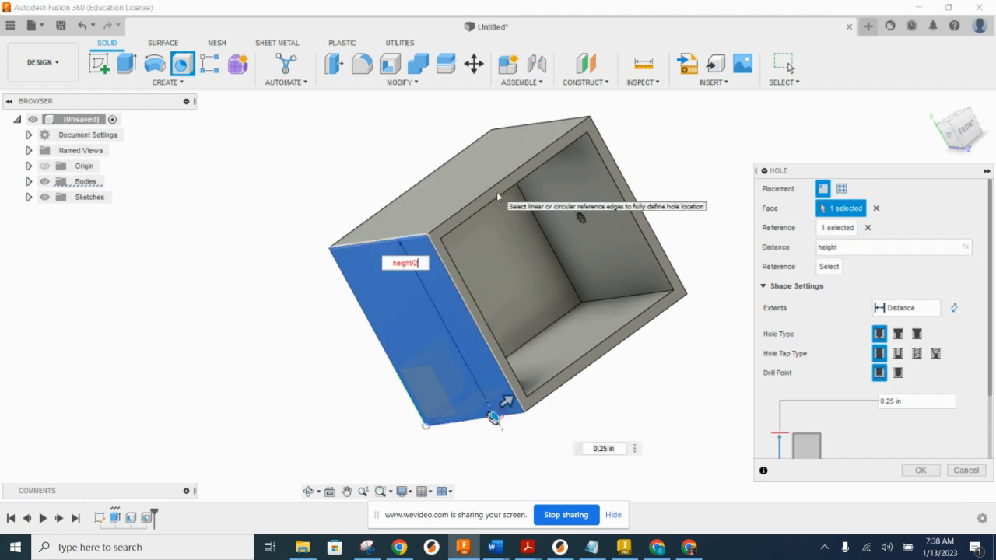
{"action": "key", "text": "Return"}
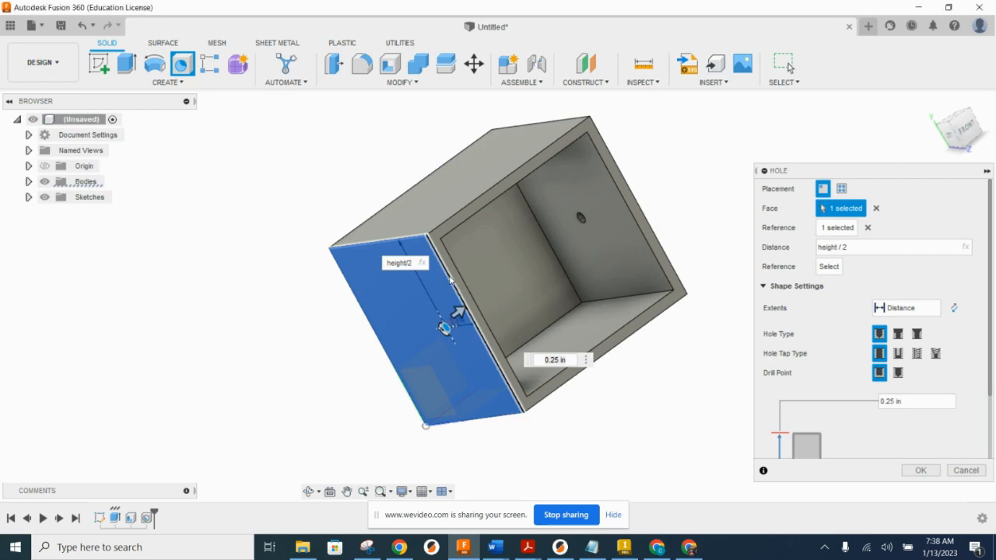
{"action": "left_click", "coordinate": [449, 278]}
{"action": "type", "text": "depth/2"}
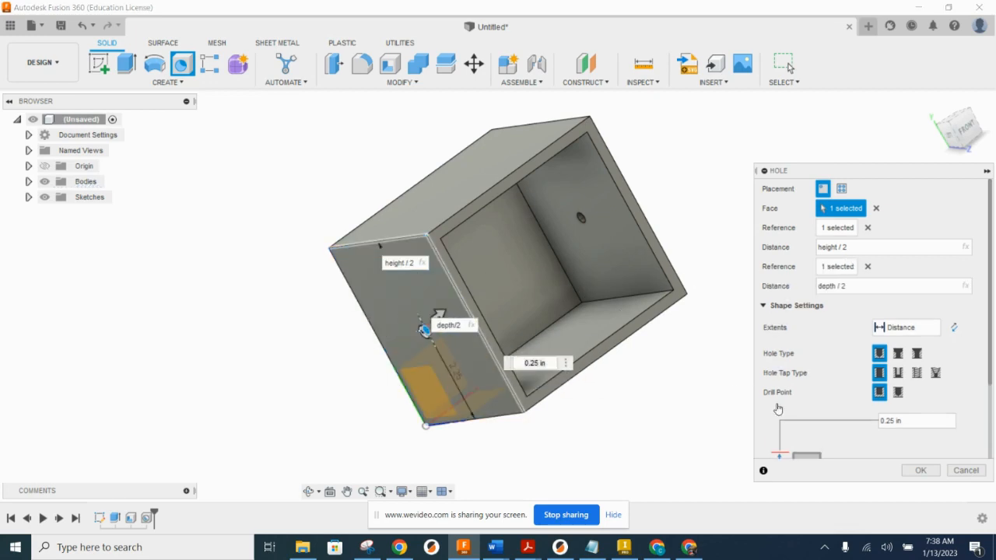
Step: Set the left-face hole's diameter to axleholedia and its depth to thk, and create the hole
{"action": "scroll", "coordinate": [848, 435], "scroll_direction": "down", "scroll_amount": 2}
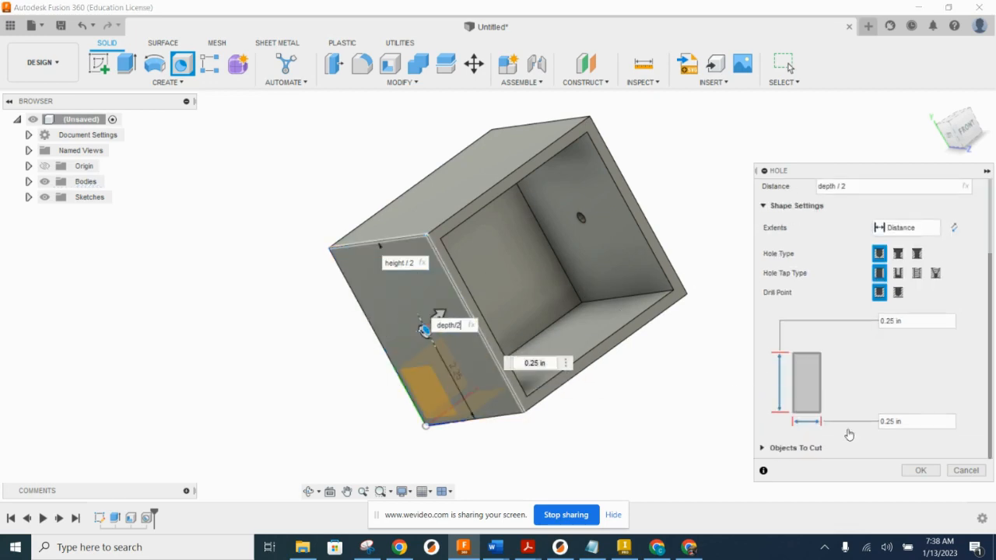
{"action": "left_click", "coordinate": [898, 422]}
{"action": "double_click", "coordinate": [899, 422]}
{"action": "type", "text": "axle"}
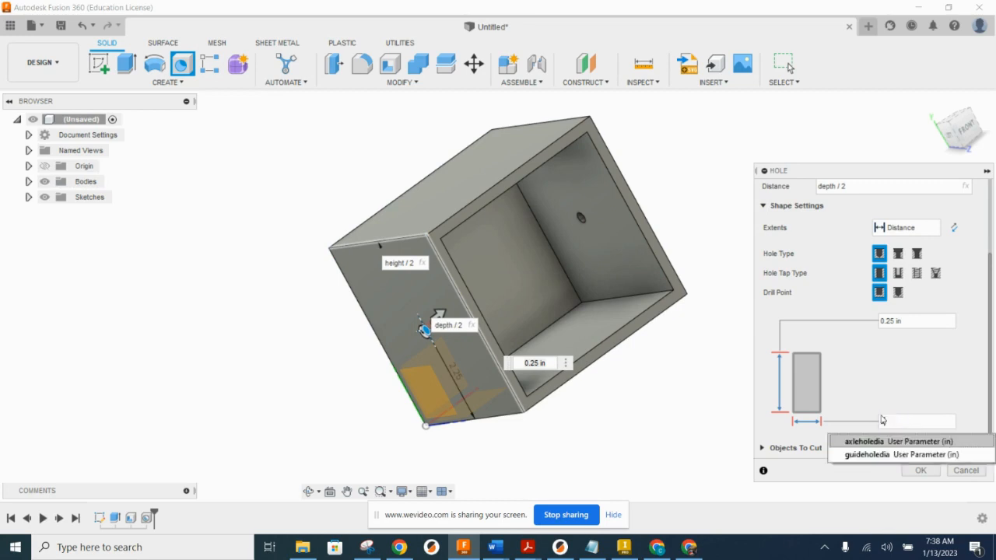
{"action": "type", "text": "holedia"}
{"action": "left_click", "coordinate": [856, 442]}
{"action": "left_click_drag", "start_coordinate": [913, 322], "coordinate": [869, 325]}
{"action": "type", "text": "thk"}
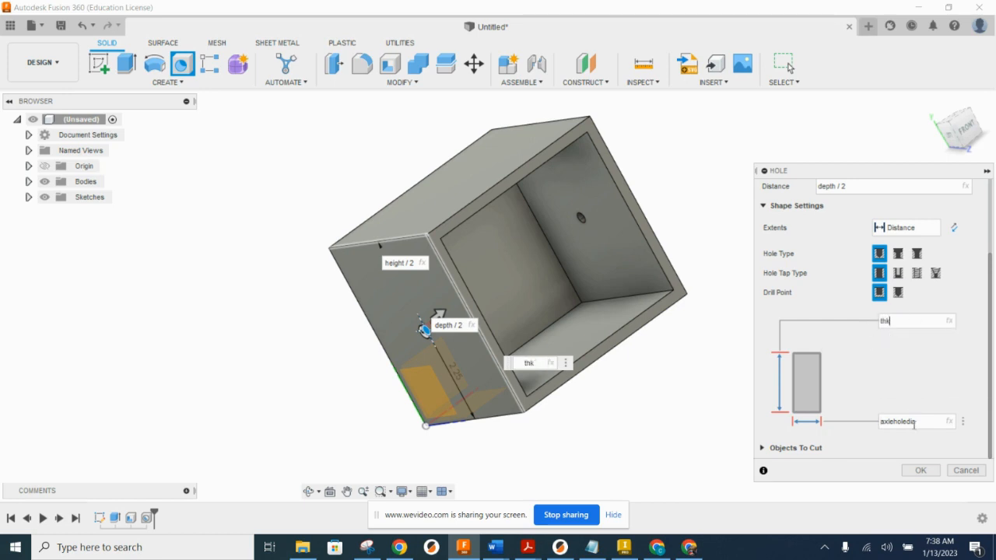
{"action": "left_click", "coordinate": [921, 471]}
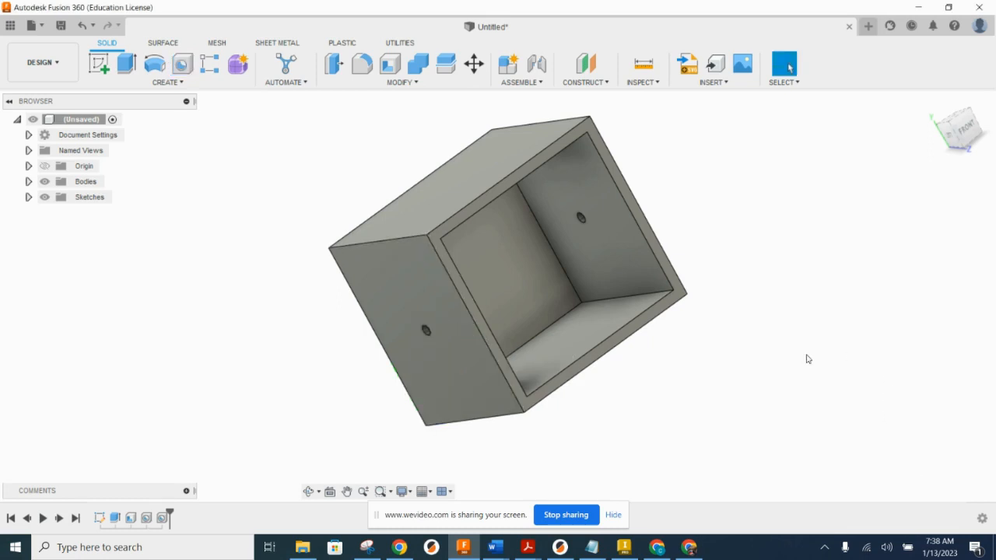
Step: Place a hole on the box's top face, width/4 from the left edge and depth/2 from the front edge
{"action": "middle_click_drag", "start_coordinate": [665, 274], "coordinate": [794, 309], "text": "shift"}
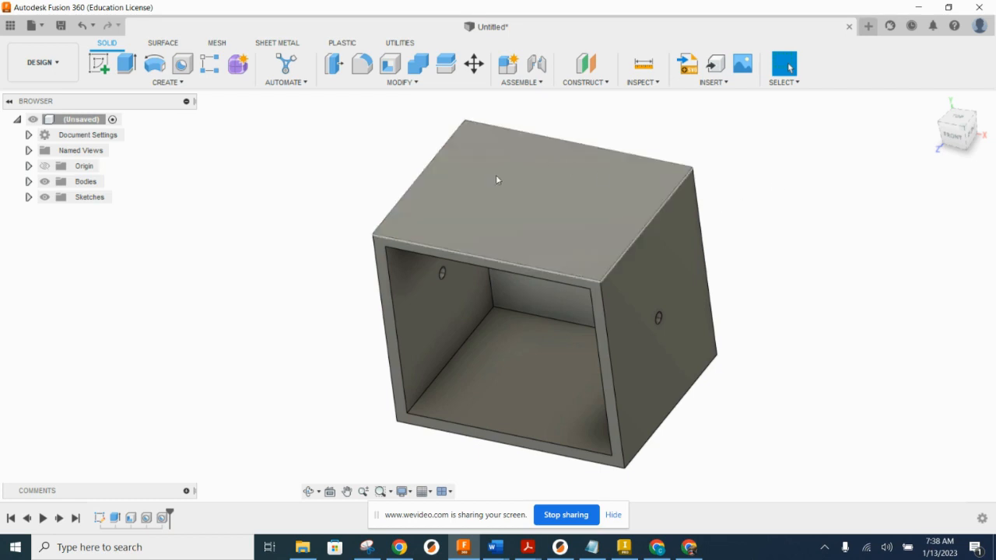
{"action": "left_click", "coordinate": [182, 64]}
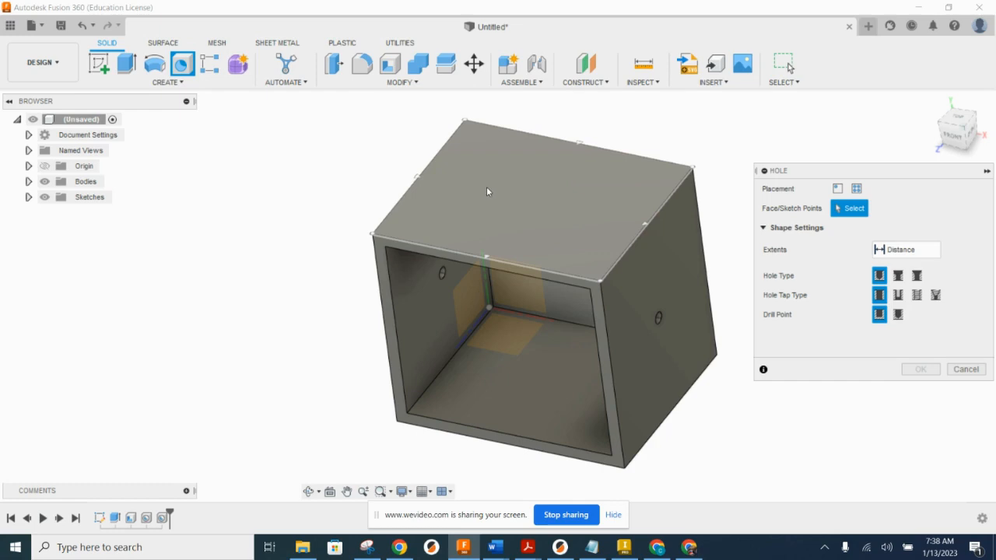
{"action": "left_click", "coordinate": [484, 189]}
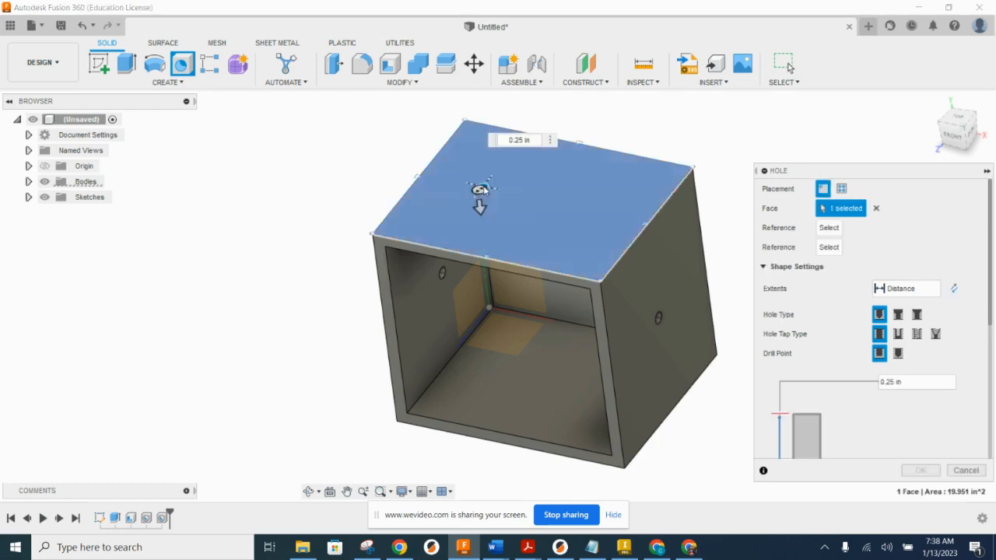
{"action": "left_click", "coordinate": [438, 161]}
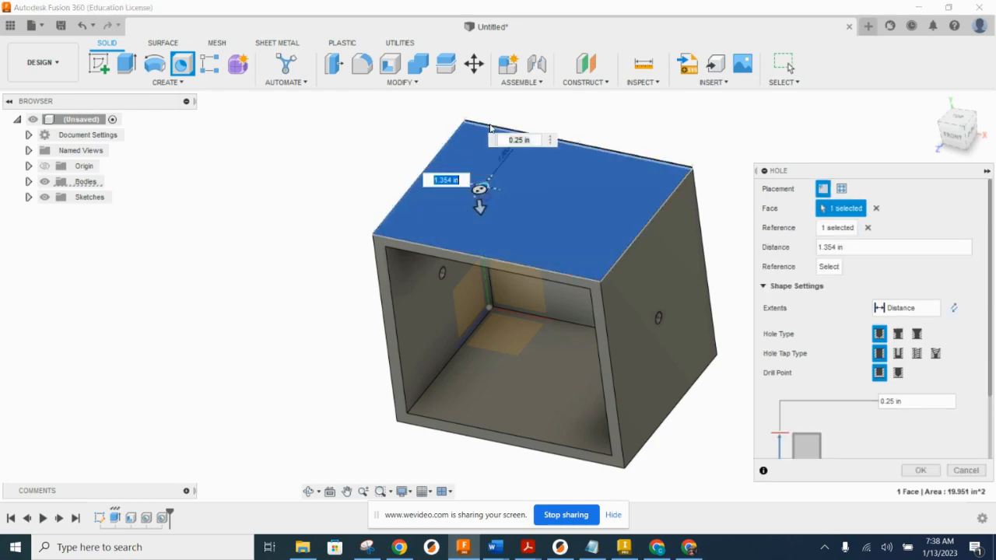
{"action": "type", "text": "width"}
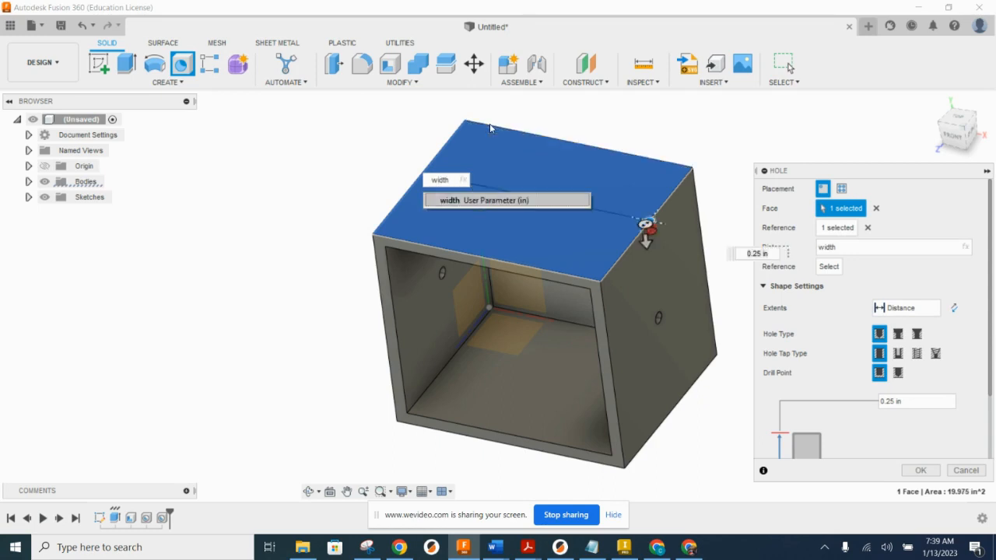
{"action": "type", "text": "/4"}
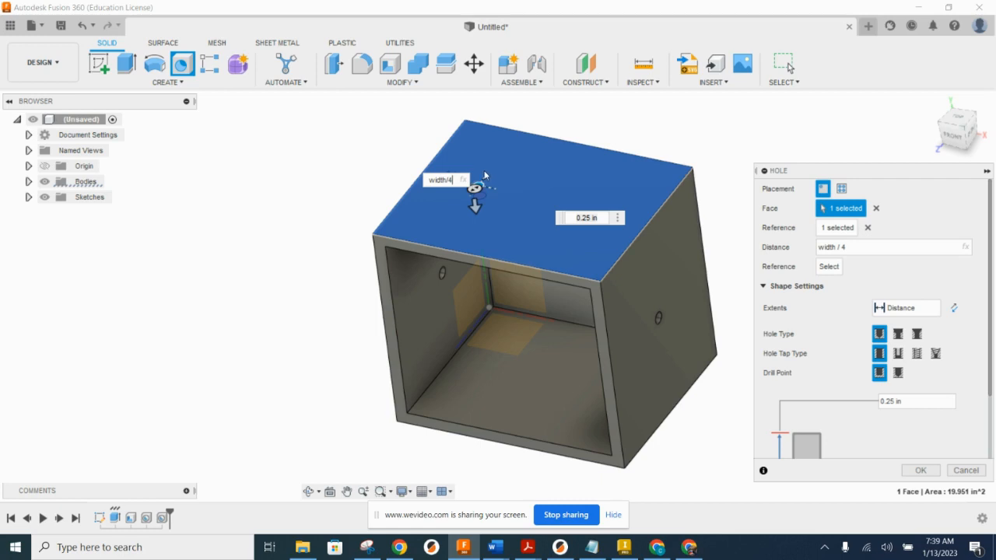
{"action": "left_click", "coordinate": [470, 247]}
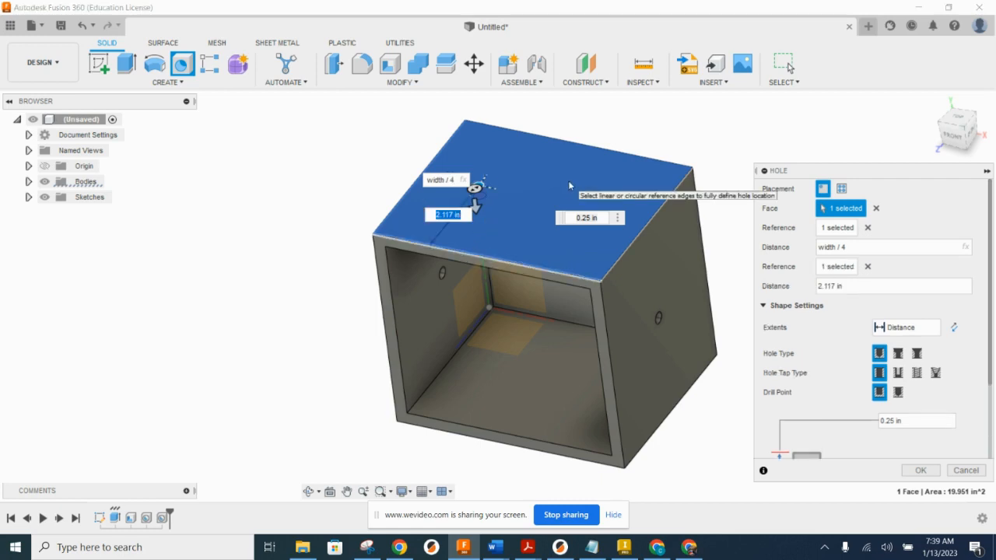
{"action": "type", "text": "depth"}
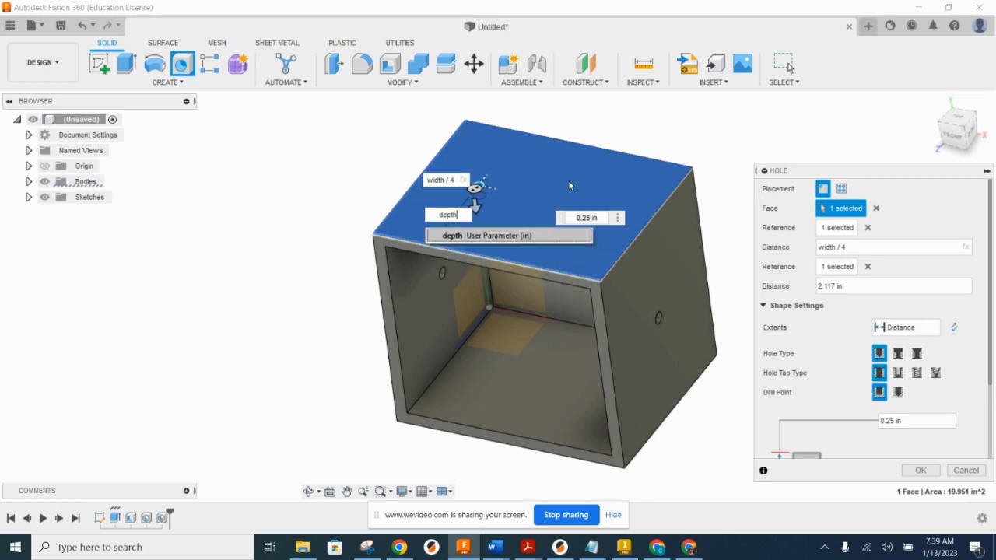
{"action": "type", "text": "/2"}
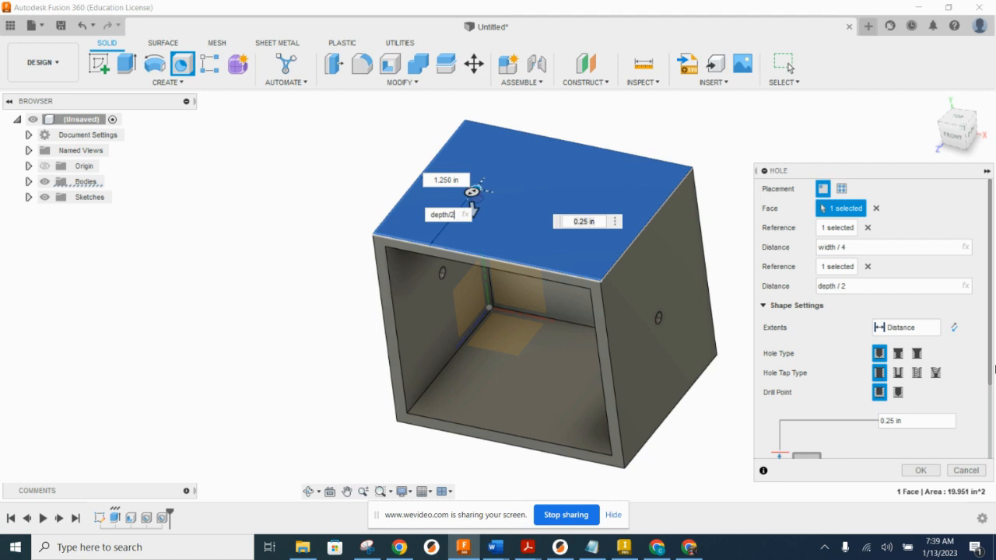
Step: Set the top-face hole's diameter to guideholedia and its depth to thk, and create the hole
{"action": "left_click_drag", "start_coordinate": [989, 322], "coordinate": [990, 404]}
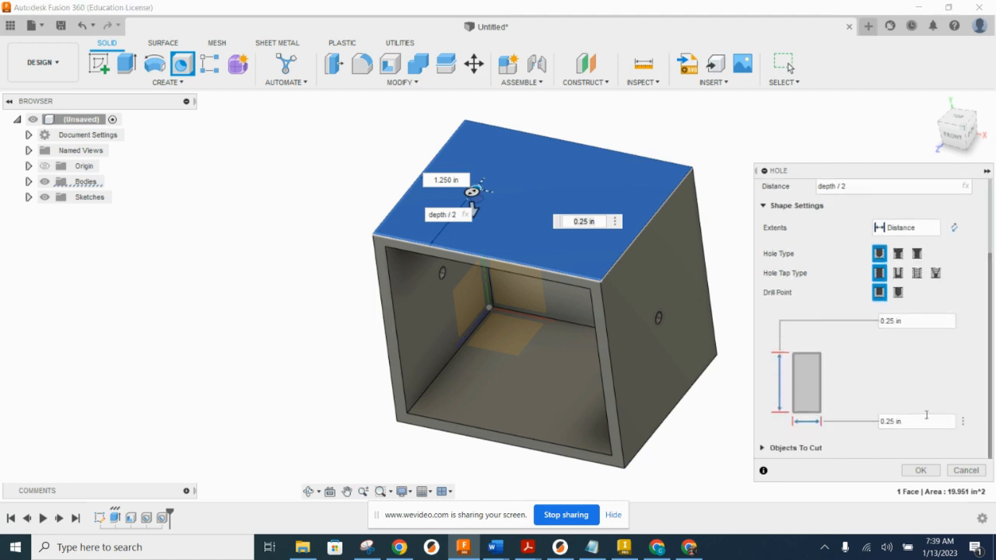
{"action": "left_click", "coordinate": [881, 420]}
{"action": "type", "text": "g"}
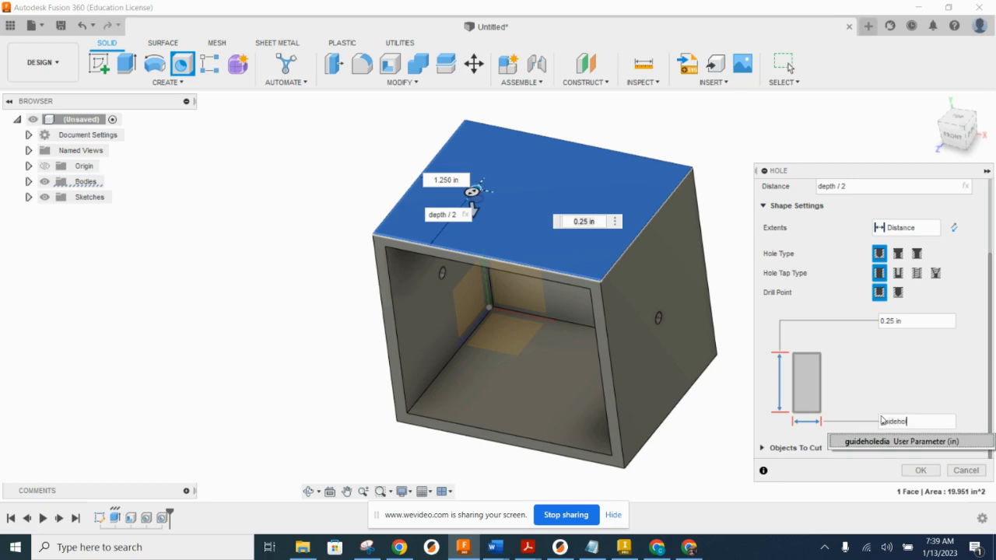
{"action": "type", "text": "uidehol"}
{"action": "left_click", "coordinate": [884, 441]}
{"action": "left_click", "coordinate": [895, 320]}
{"action": "type", "text": "thk"}
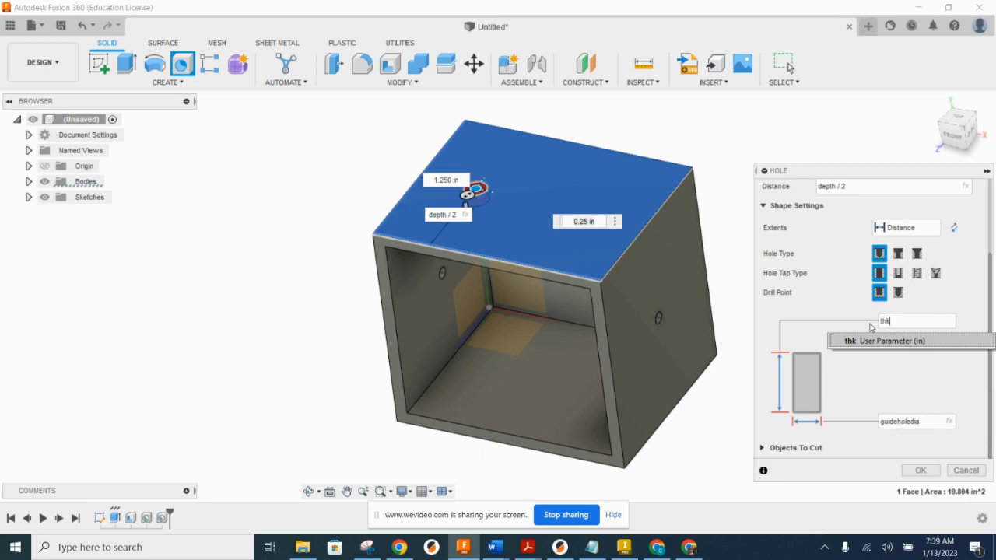
{"action": "left_click", "coordinate": [912, 343]}
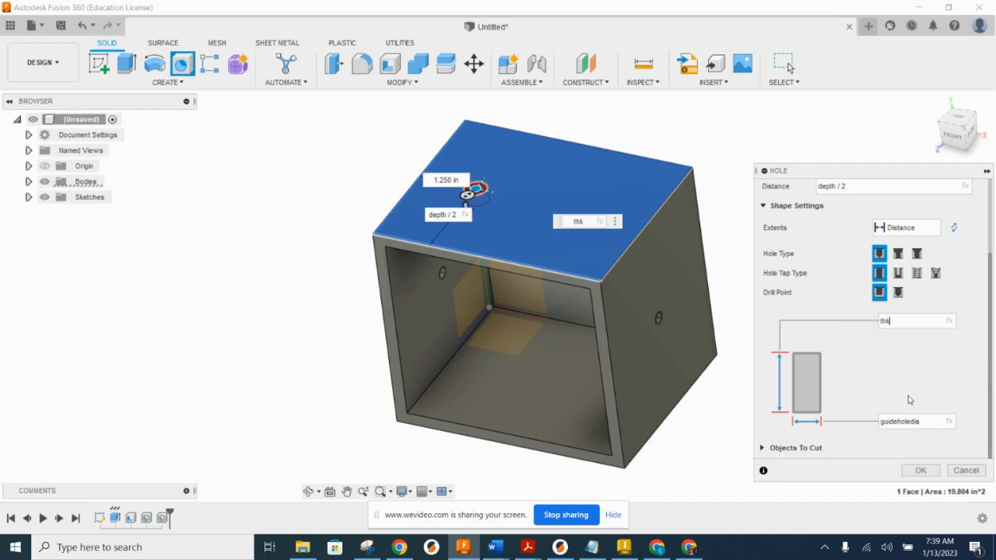
{"action": "left_click", "coordinate": [920, 470]}
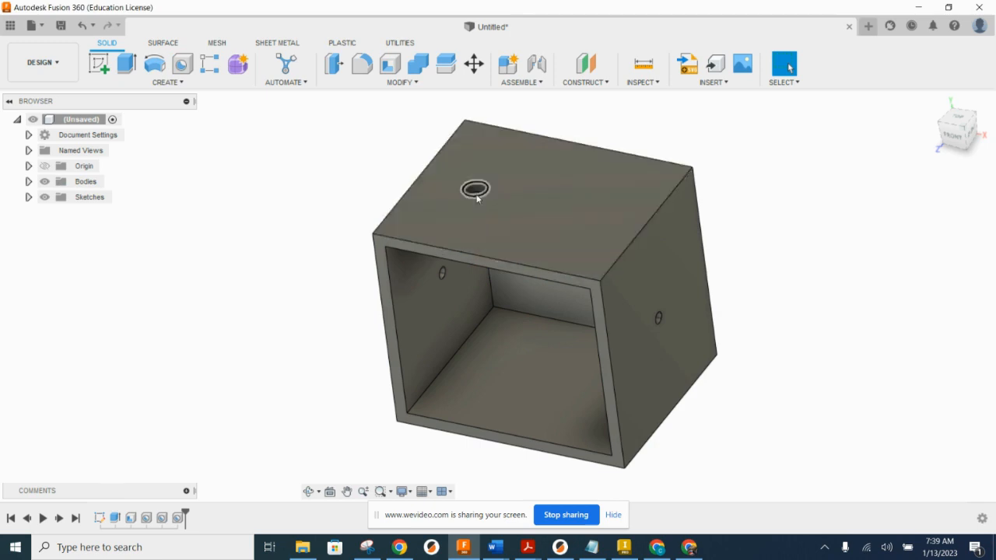
Step: Place a second hole on the box's top face, depth/2 from the front edge and width/4 from the right edge
{"action": "middle_click_drag", "start_coordinate": [565, 257], "coordinate": [583, 220], "text": "shift"}
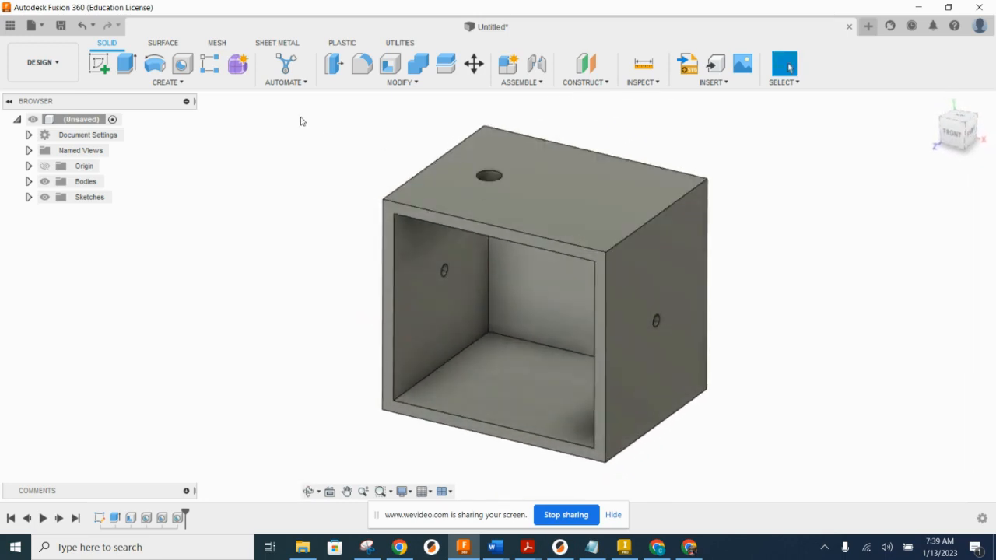
{"action": "key", "text": "h"}
{"action": "left_click", "coordinate": [598, 205]}
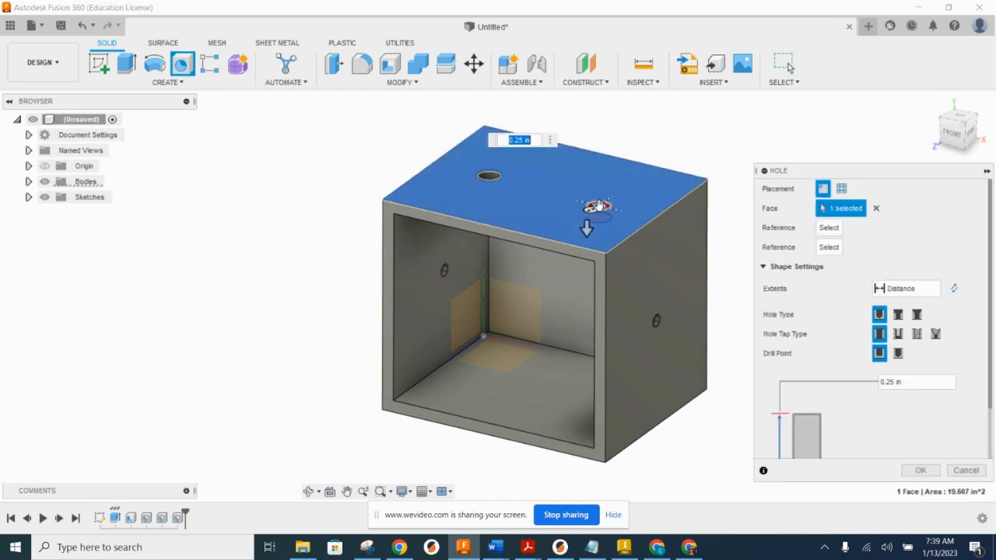
{"action": "left_click", "coordinate": [567, 243]}
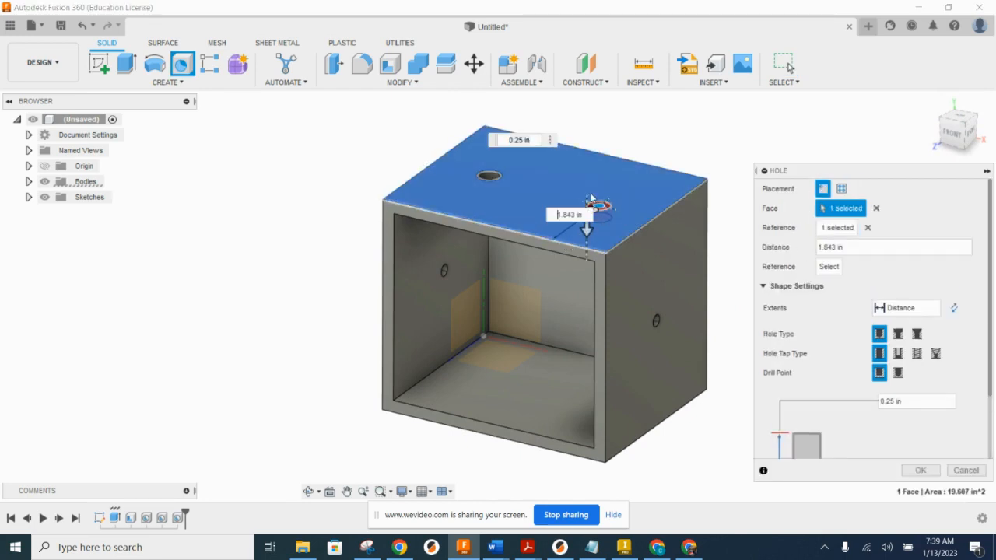
{"action": "type", "text": "depth"}
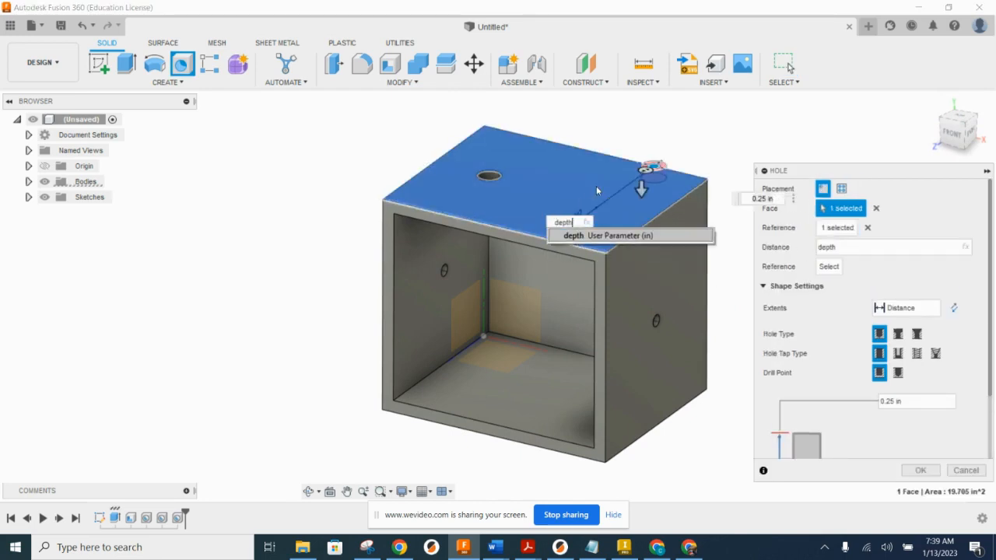
{"action": "type", "text": "/2"}
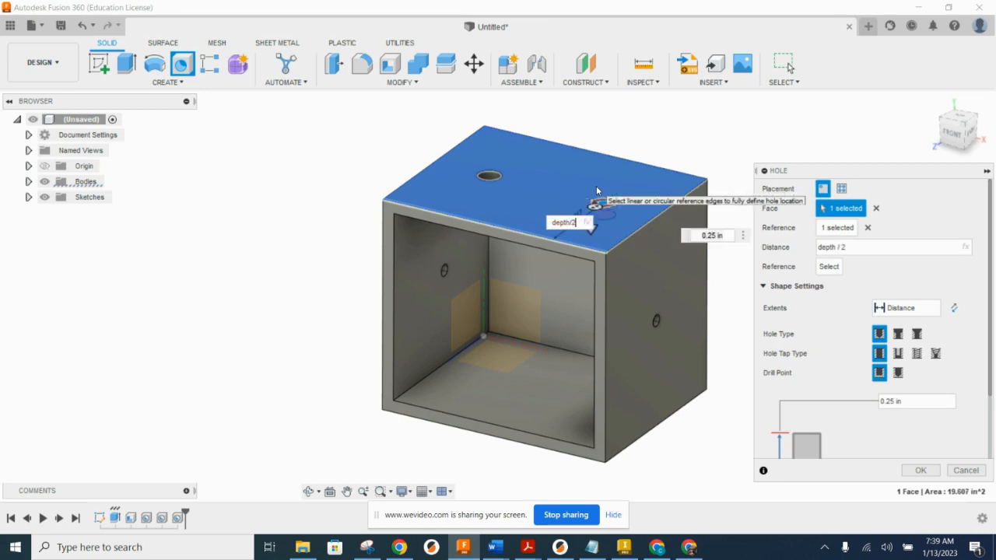
{"action": "left_click", "coordinate": [647, 223]}
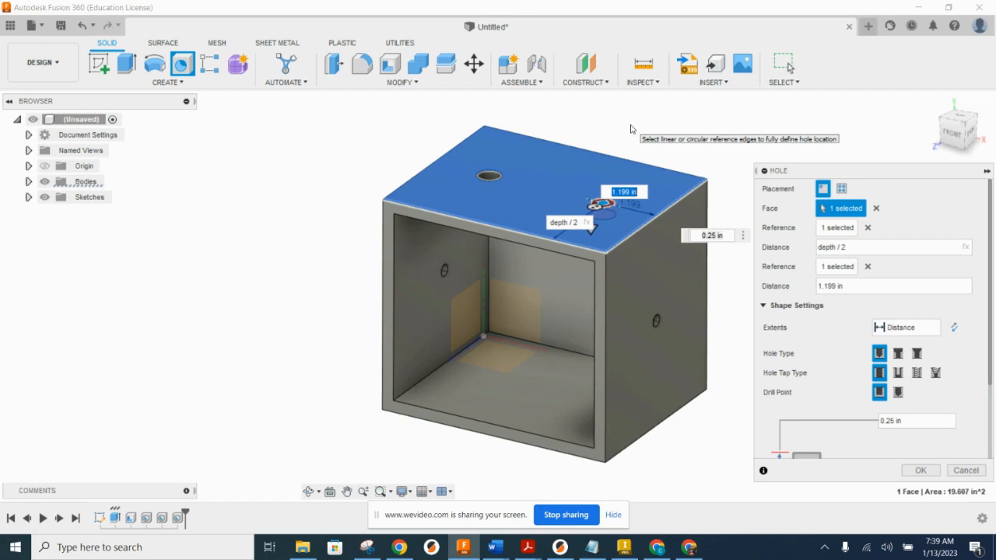
{"action": "type", "text": "width"}
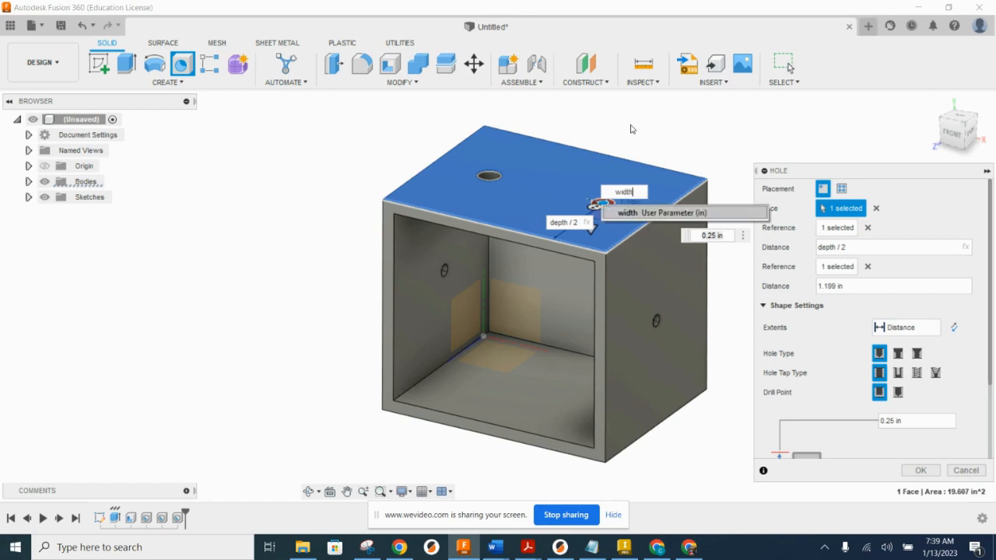
{"action": "type", "text": "/4"}
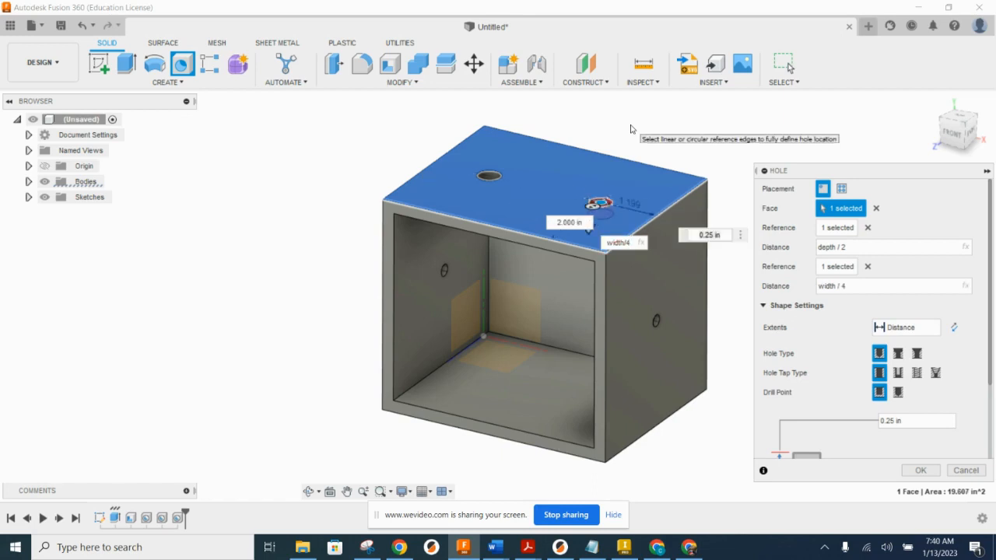
Step: Set the second top-face hole's diameter to guideholedia and its depth to thk, and create the hole
{"action": "scroll", "coordinate": [875, 417], "scroll_direction": "down", "scroll_amount": 2}
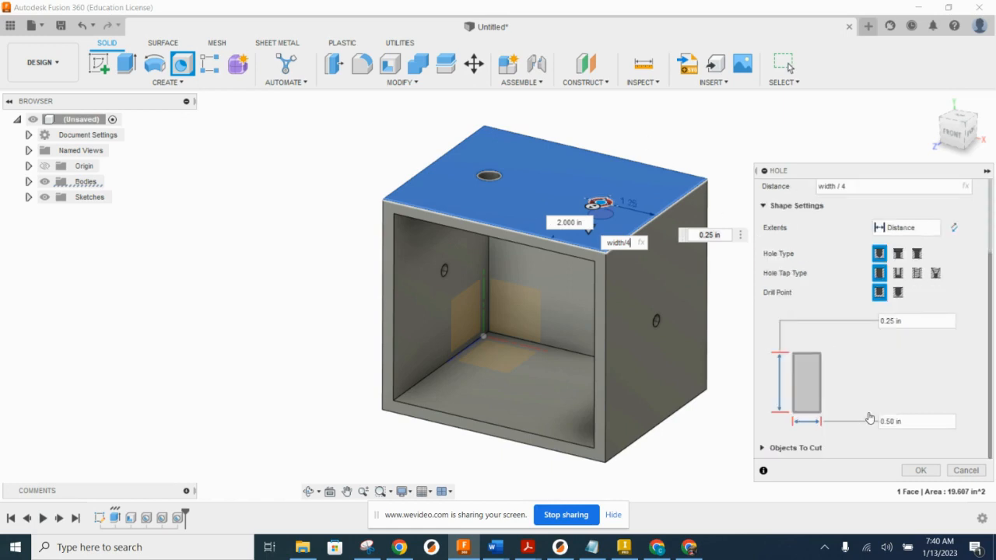
{"action": "left_click_drag", "start_coordinate": [904, 422], "coordinate": [845, 422]}
{"action": "type", "text": "guideholedia"}
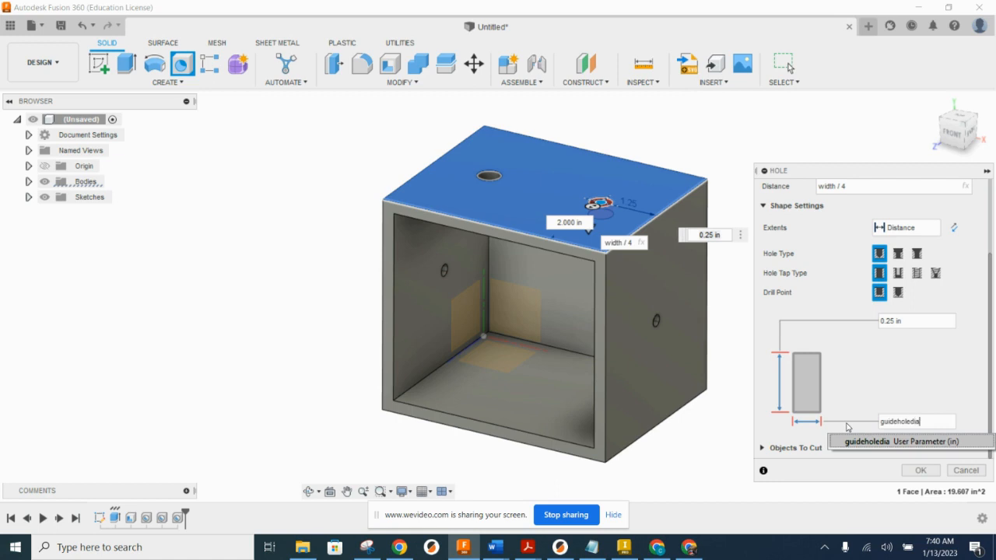
{"action": "left_click", "coordinate": [856, 441]}
{"action": "left_click_drag", "start_coordinate": [910, 322], "coordinate": [848, 324]}
{"action": "type", "text": "thk"}
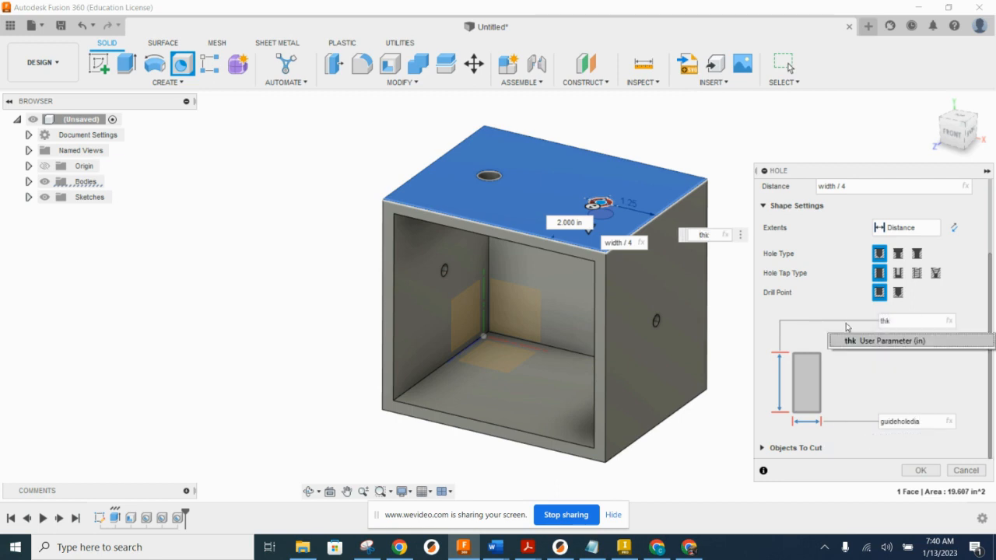
{"action": "left_click", "coordinate": [860, 342]}
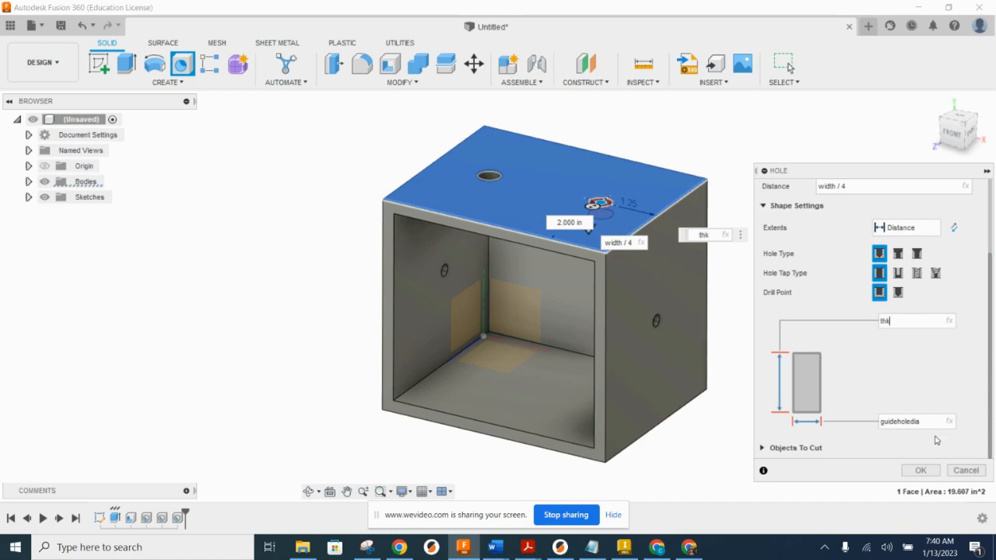
{"action": "left_click", "coordinate": [924, 467]}
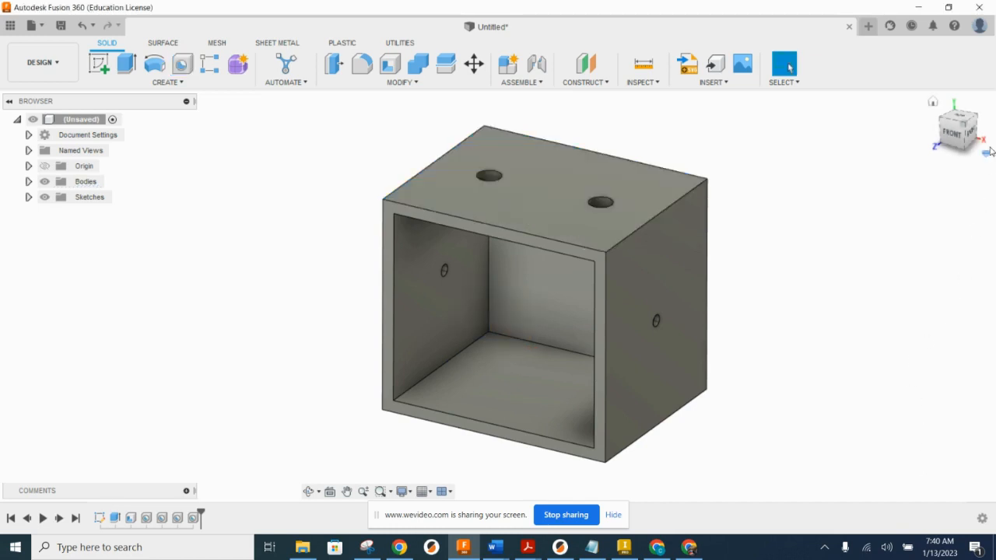
Step: Assign the MDF Medium Density Fiberboard physical material from the Fusion 360 Material Library to the box
{"action": "left_click", "coordinate": [932, 102]}
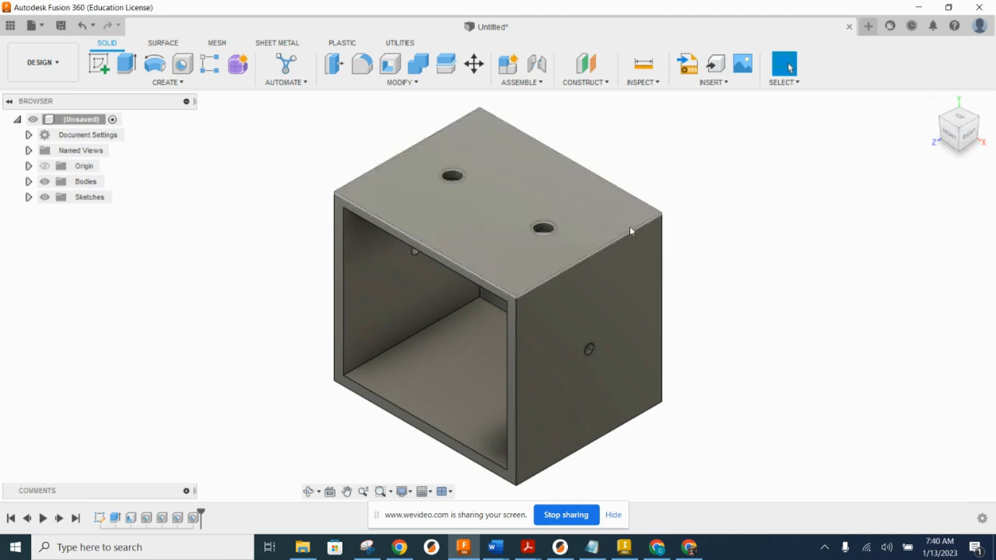
{"action": "right_click", "coordinate": [88, 120]}
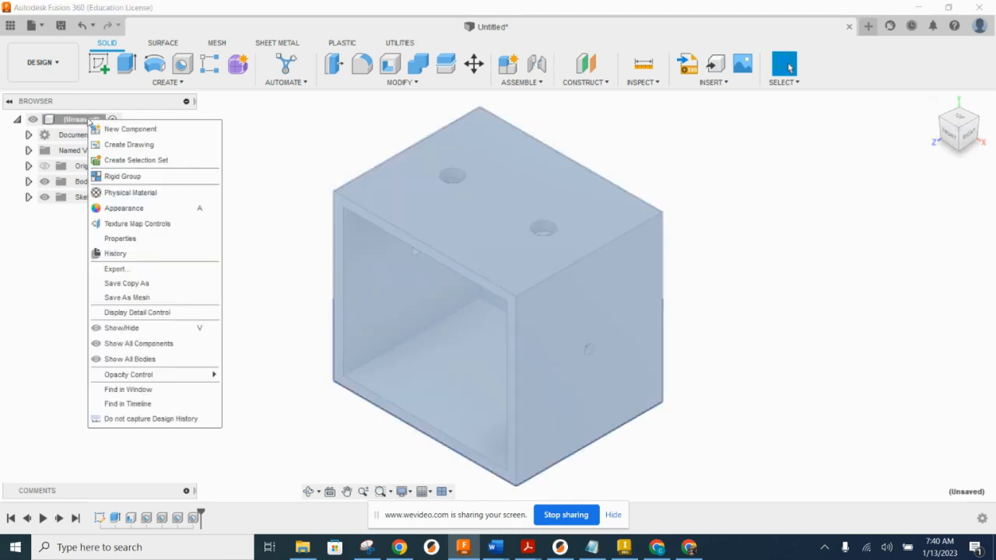
{"action": "left_click", "coordinate": [129, 196]}
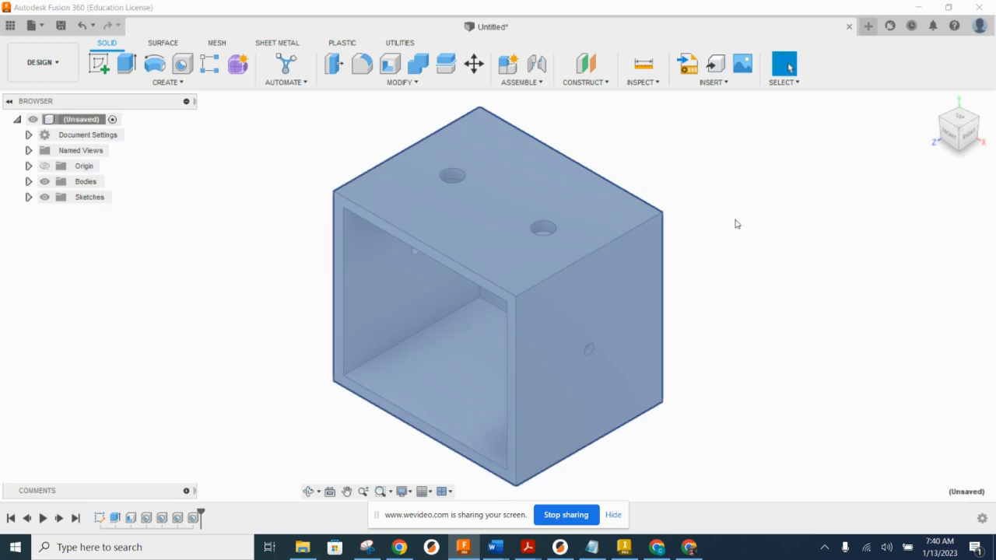
{"action": "scroll", "coordinate": [763, 392], "scroll_direction": "down", "scroll_amount": 5}
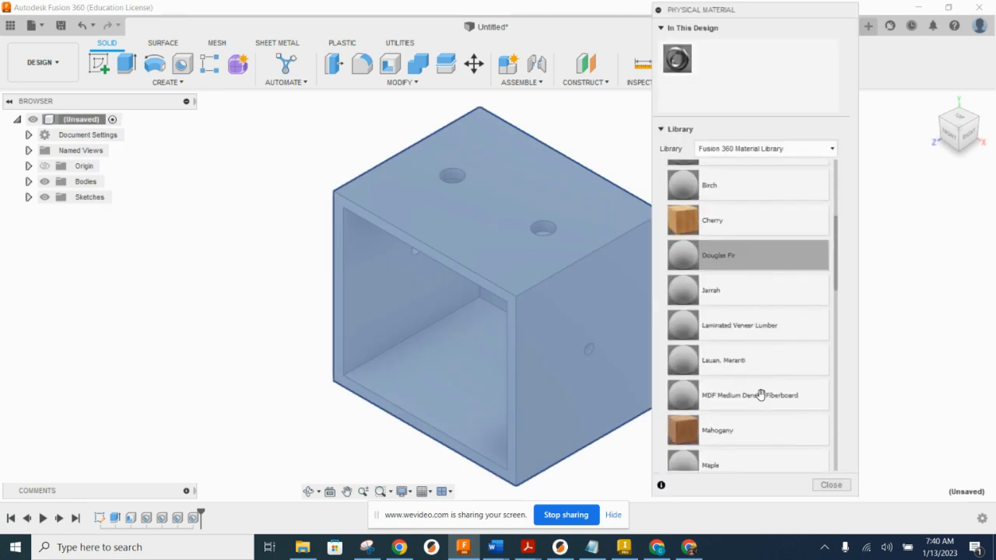
{"action": "left_click_drag", "start_coordinate": [745, 400], "coordinate": [506, 265]}
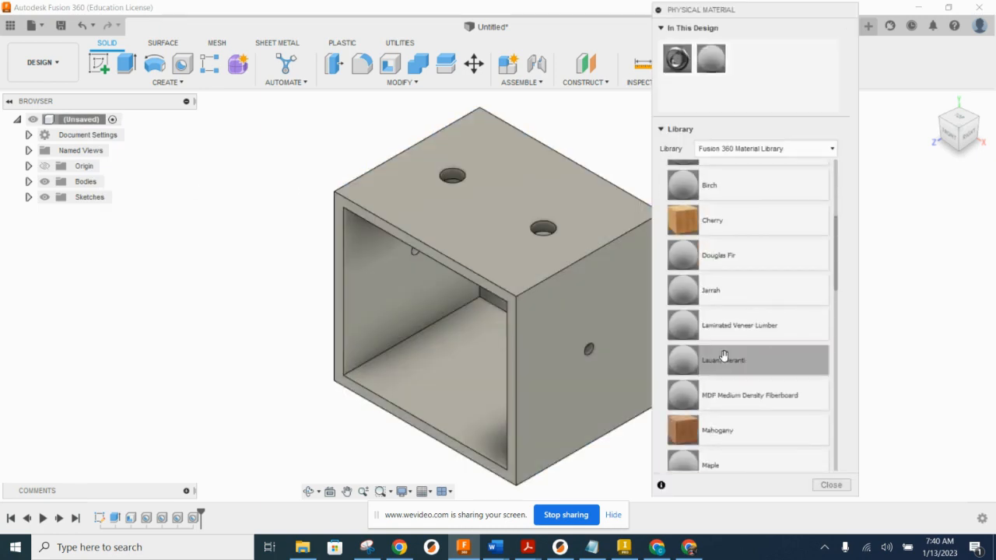
{"action": "left_click", "coordinate": [829, 485]}
Step: Search the appearance library for mdf and apply the MDF Board appearance to the whole box
{"action": "right_click", "coordinate": [83, 119]}
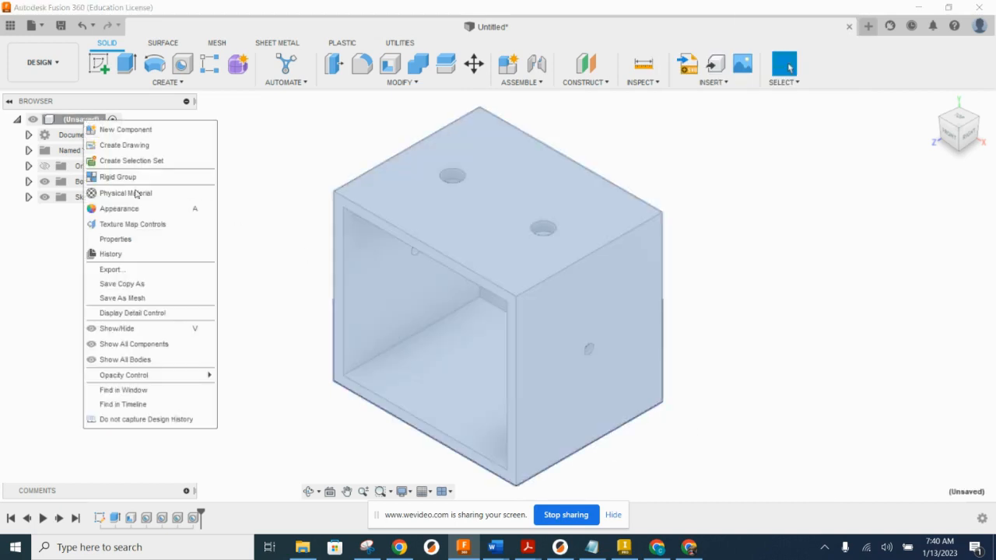
{"action": "left_click", "coordinate": [135, 212]}
{"action": "left_click", "coordinate": [761, 250]}
{"action": "type", "text": "mdf"}
{"action": "key", "text": "Return"}
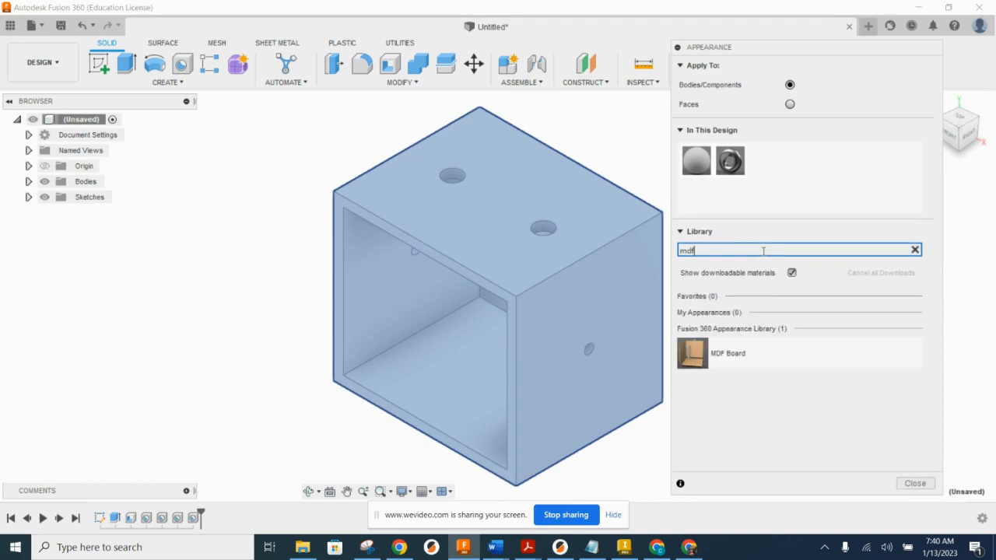
{"action": "left_click_drag", "start_coordinate": [692, 353], "coordinate": [458, 232]}
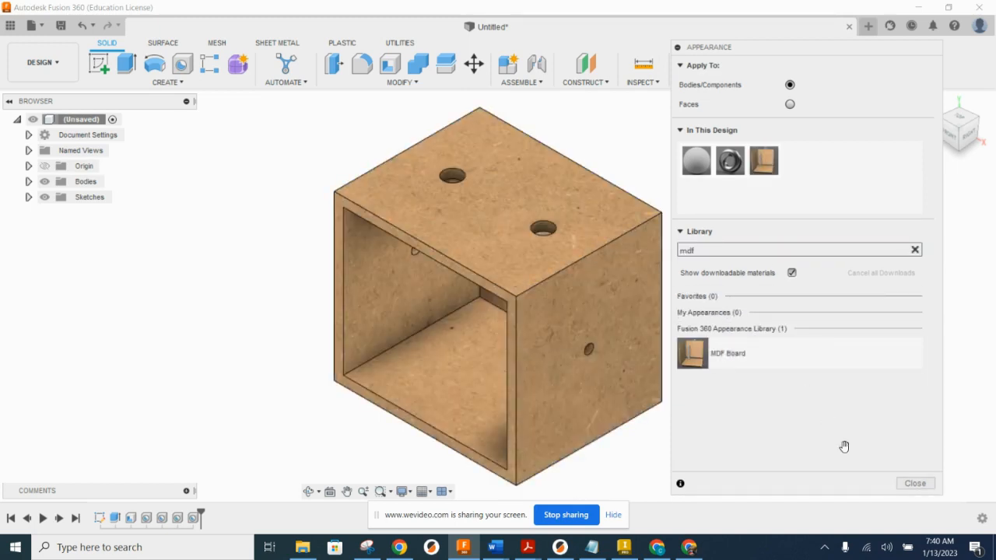
{"action": "left_click", "coordinate": [925, 483]}
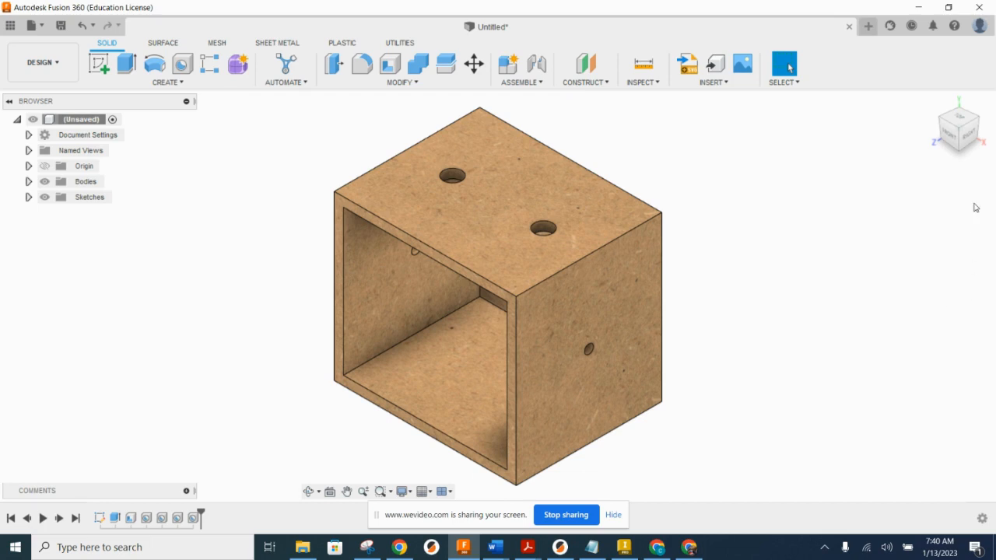
Step: Open the model's parameters table, narrow it and arrange it beside the box so that both can be seen
{"action": "scroll", "coordinate": [716, 309], "scroll_direction": "down", "scroll_amount": 2}
{"action": "middle_click_drag", "start_coordinate": [716, 307], "coordinate": [651, 297]}
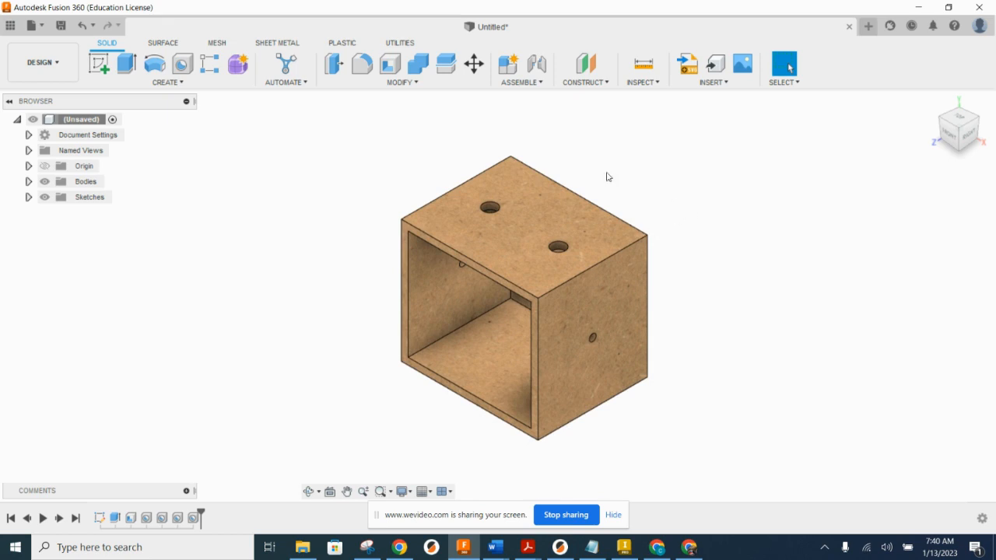
{"action": "left_click", "coordinate": [416, 83]}
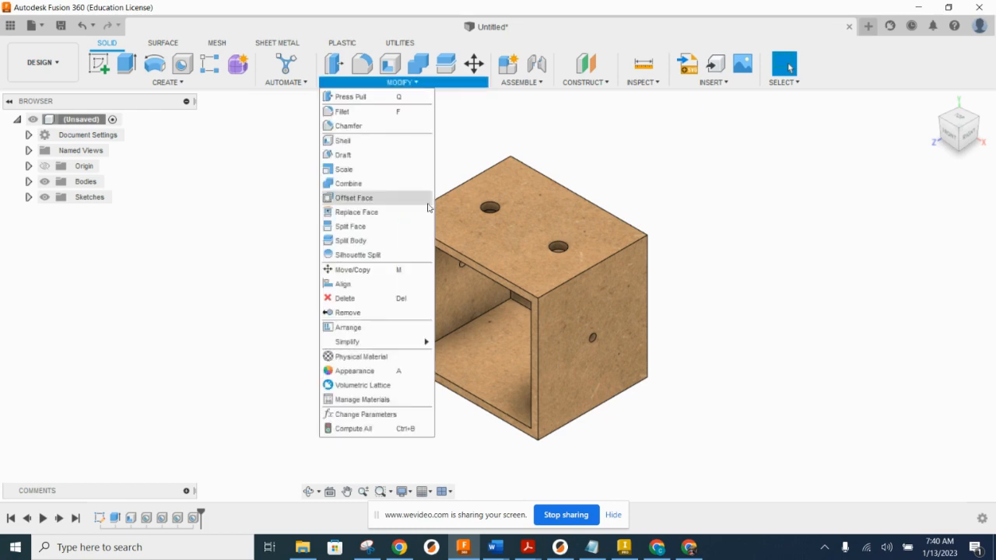
{"action": "left_click", "coordinate": [381, 415]}
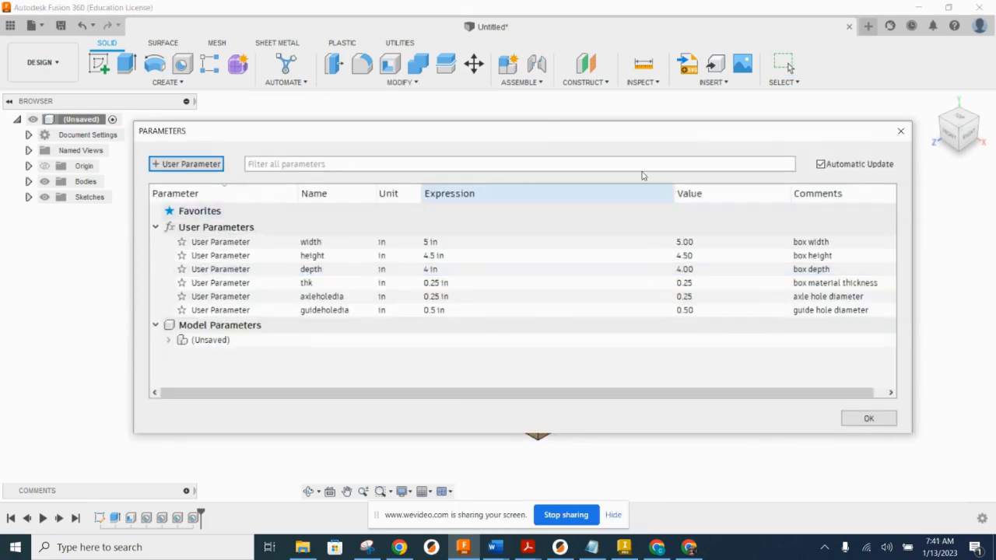
{"action": "left_click_drag", "start_coordinate": [908, 281], "coordinate": [624, 284]}
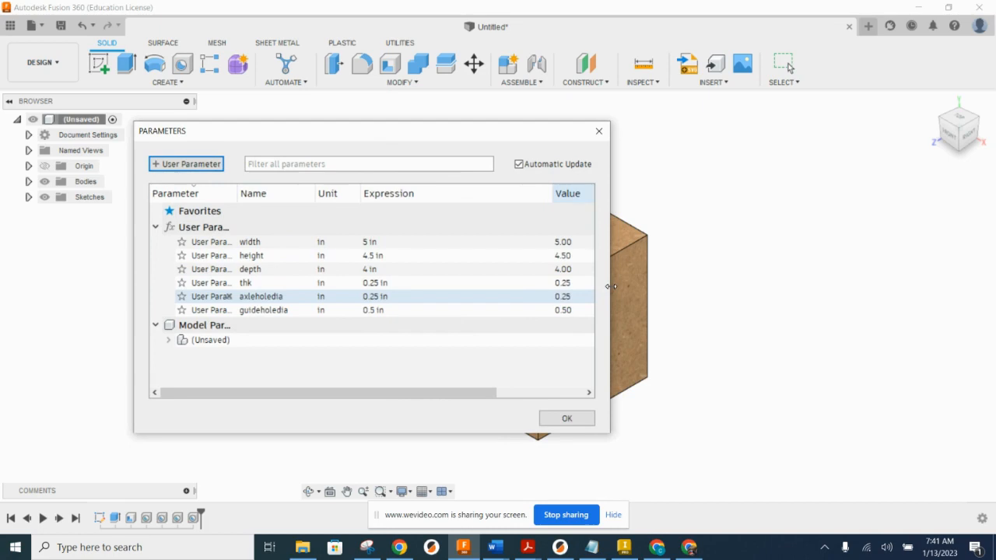
{"action": "left_click_drag", "start_coordinate": [467, 133], "coordinate": [813, 148]}
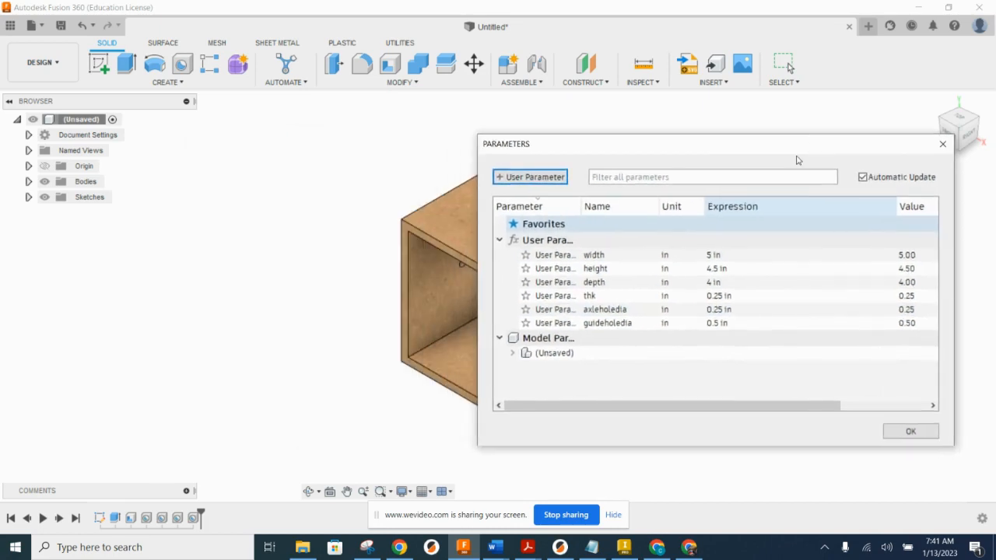
{"action": "middle_click_drag", "start_coordinate": [361, 252], "coordinate": [115, 251]}
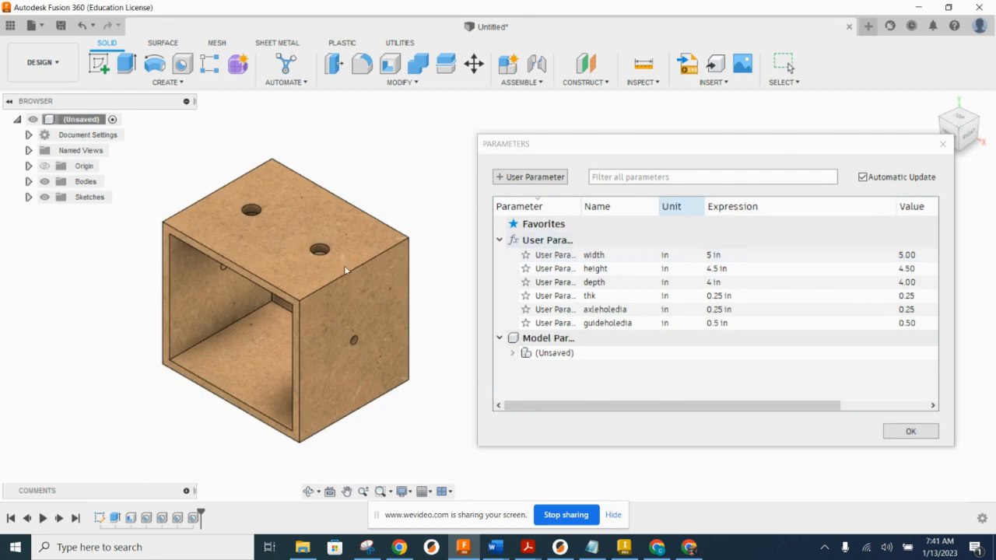
{"action": "scroll", "coordinate": [311, 244], "scroll_direction": "down", "scroll_amount": 3}
{"action": "middle_click_drag", "start_coordinate": [408, 263], "coordinate": [361, 245]}
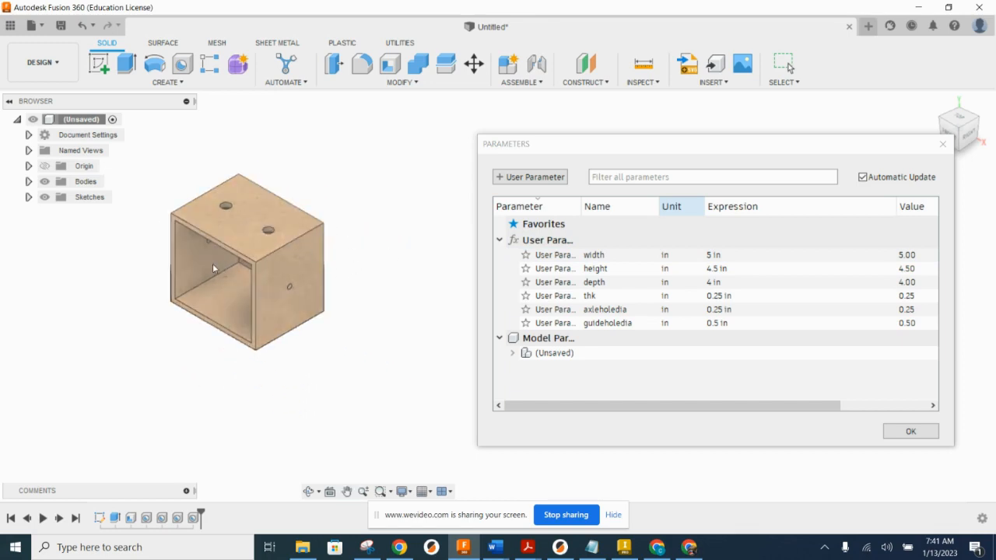
Step: Set the width user parameter to 10 in and the height user parameter to 6 in
{"action": "left_click", "coordinate": [711, 257]}
{"action": "left_click", "coordinate": [711, 257]}
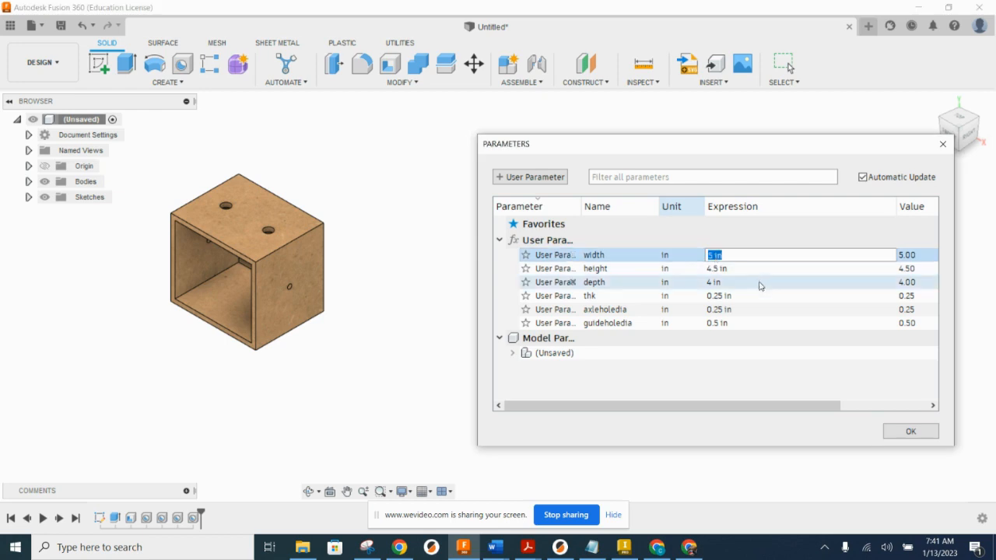
{"action": "type", "text": "10"}
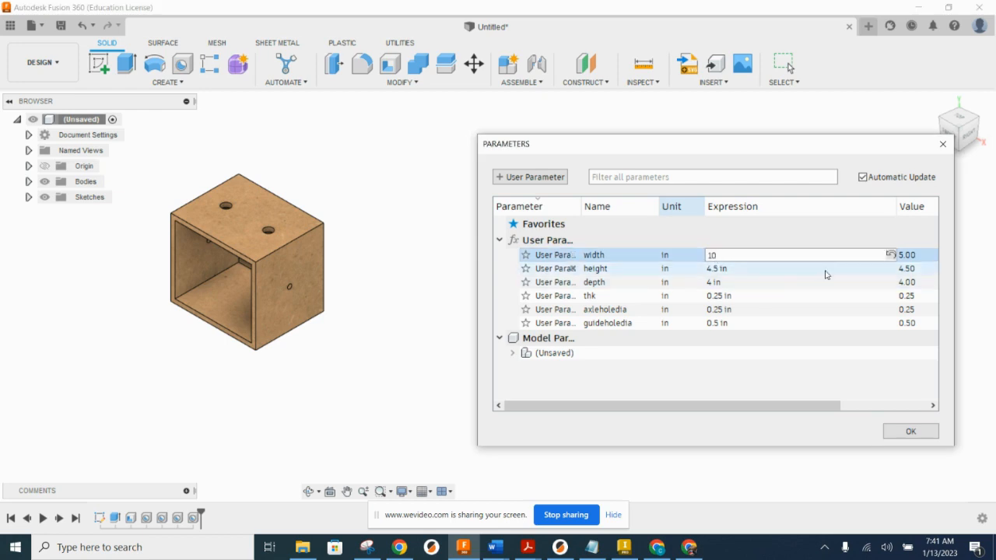
{"action": "left_click", "coordinate": [755, 270]}
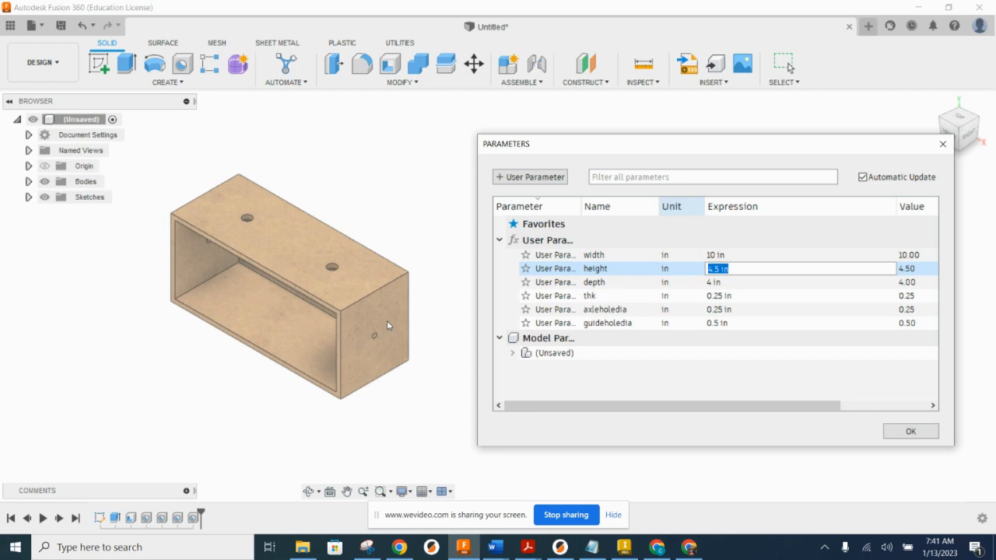
{"action": "type", "text": "6"}
{"action": "key", "text": "Return"}
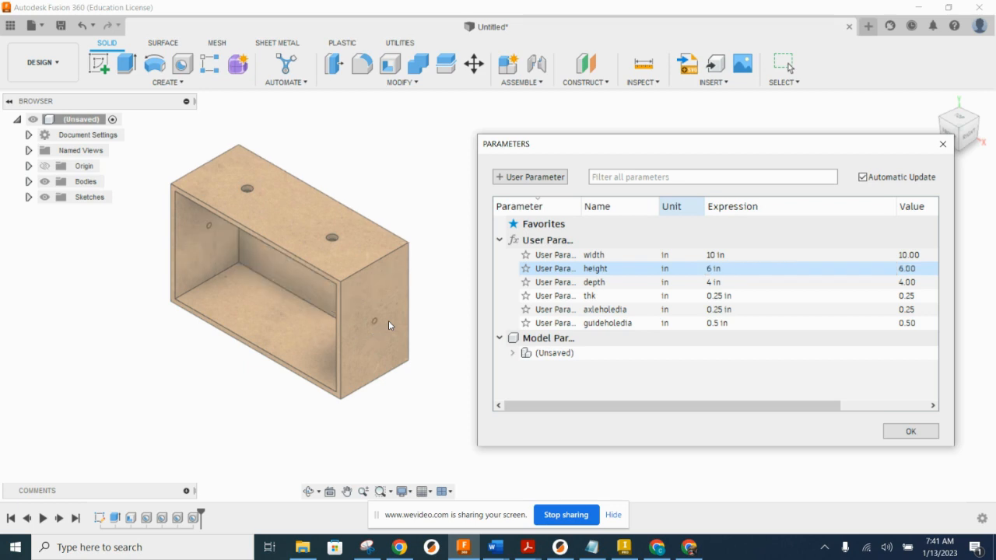
Step: Set the depth user parameter to 5.5 in and the material thickness thk to 0.375 in
{"action": "left_click", "coordinate": [737, 281]}
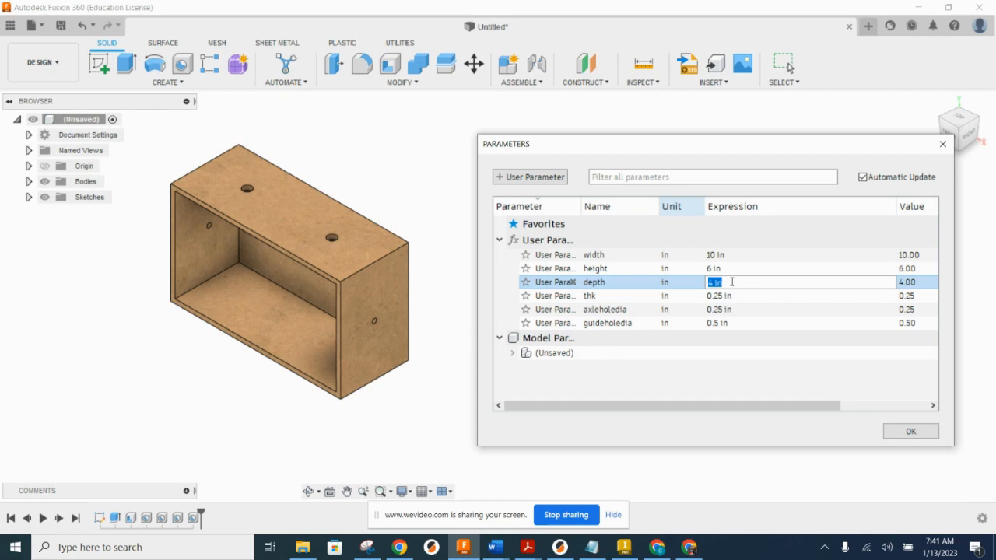
{"action": "type", "text": "5.5"}
{"action": "key", "text": "Return"}
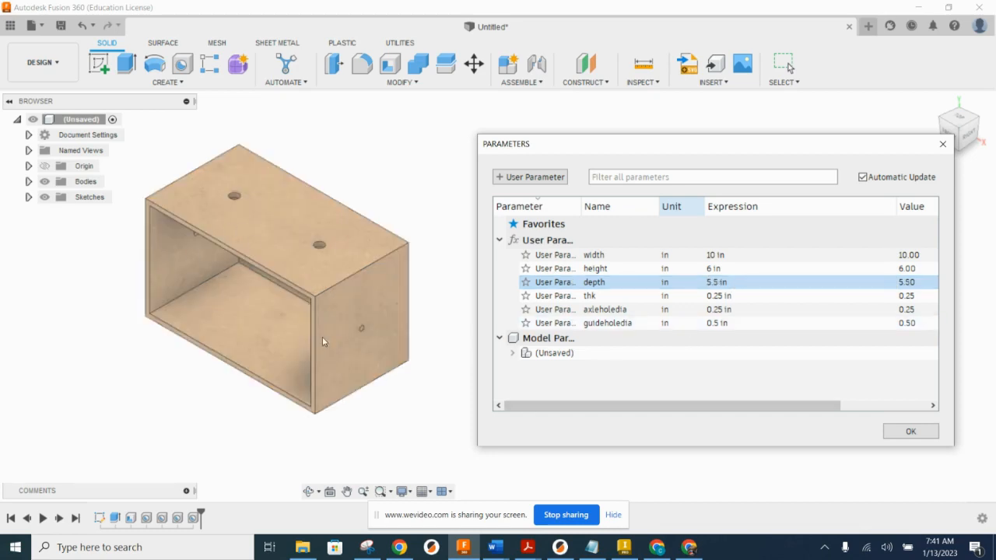
{"action": "left_click", "coordinate": [577, 295]}
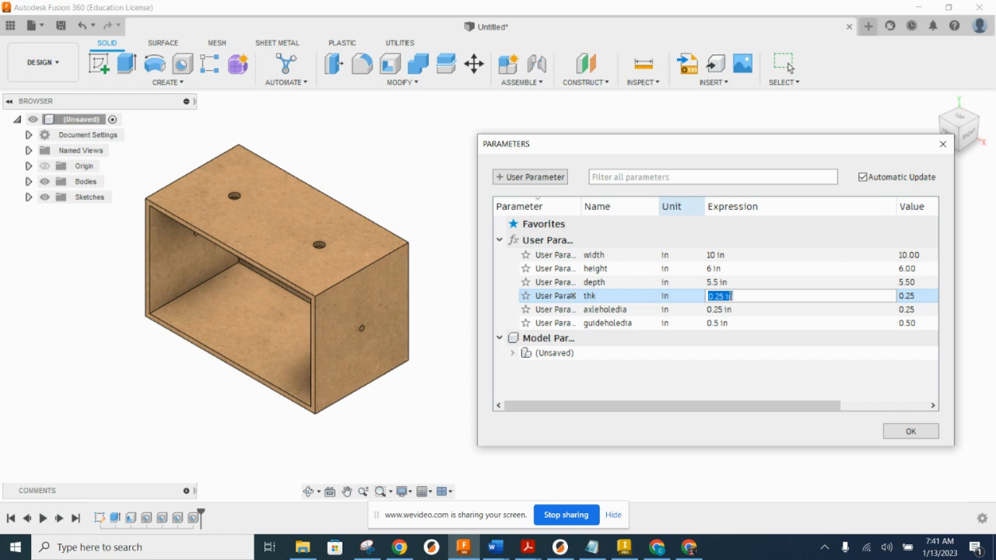
{"action": "type", "text": ".375"}
{"action": "key", "text": "Return"}
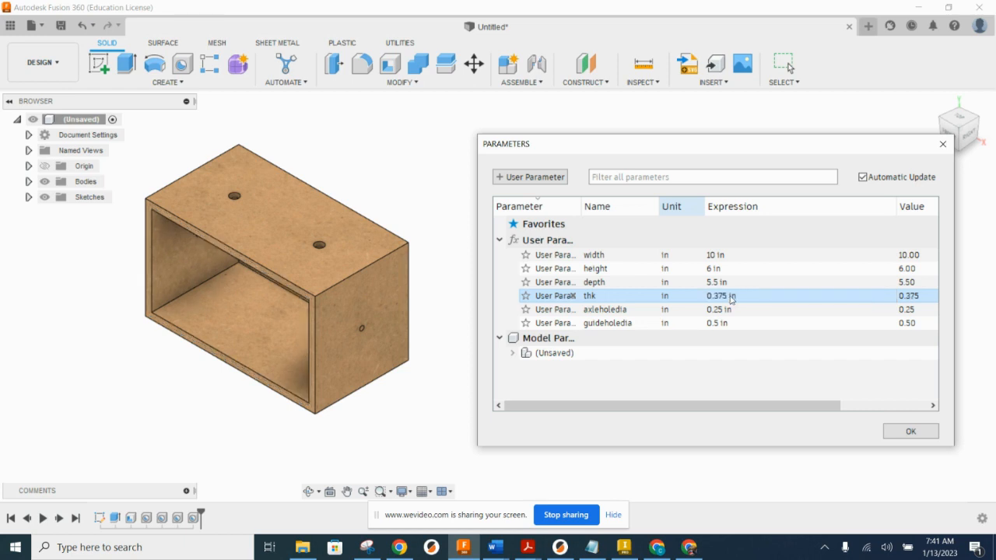
Step: Set the axleholedia user parameter to 0.375 in and guideholedia to 0.75 in
{"action": "double_click", "coordinate": [726, 310]}
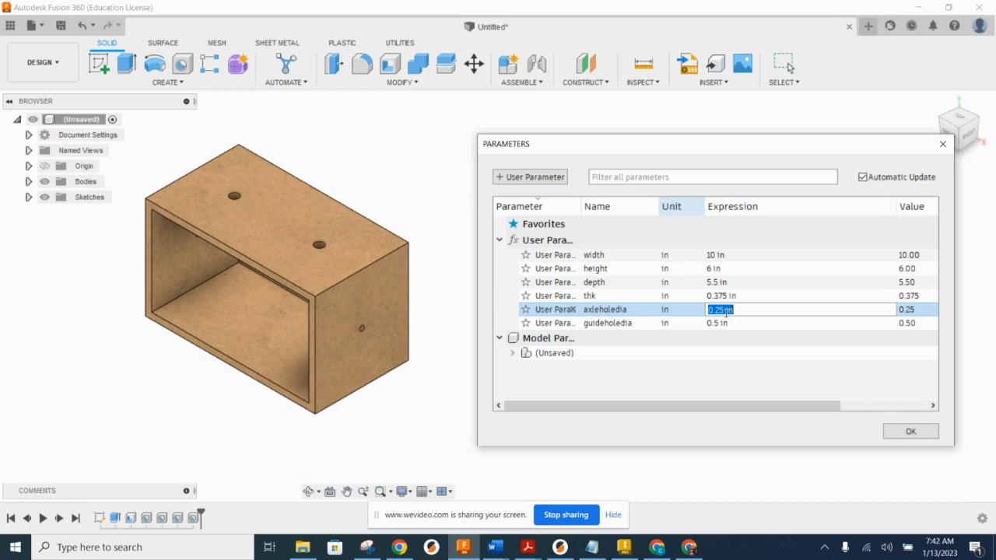
{"action": "type", "text": ".375"}
{"action": "key", "text": "Return"}
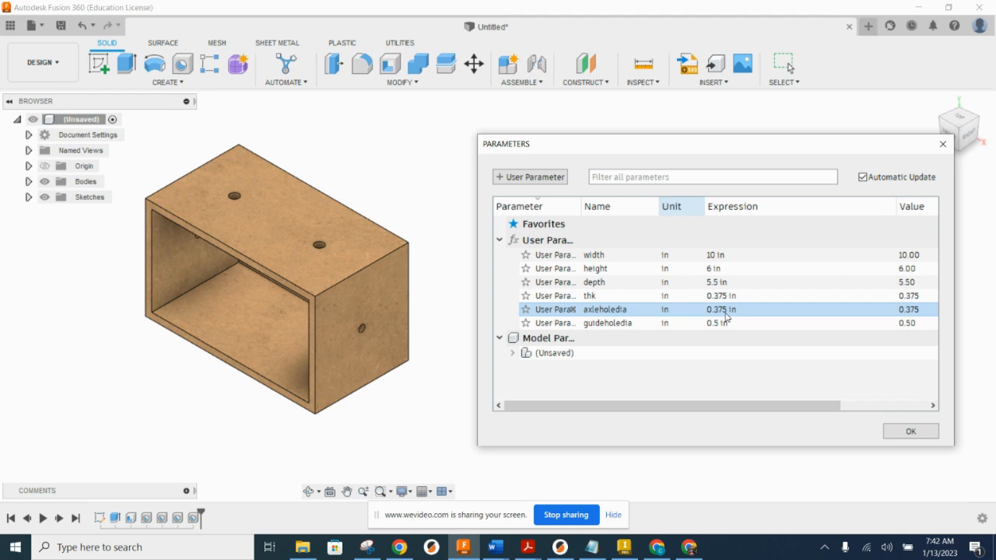
{"action": "left_click", "coordinate": [726, 323]}
{"action": "left_click", "coordinate": [729, 325]}
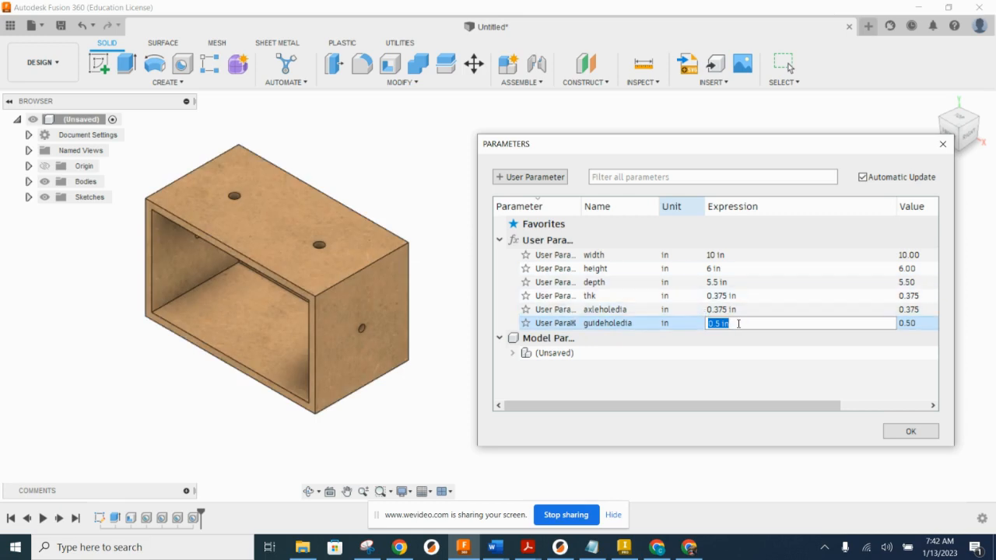
{"action": "type", "text": "0.75"}
{"action": "key", "text": "Return"}
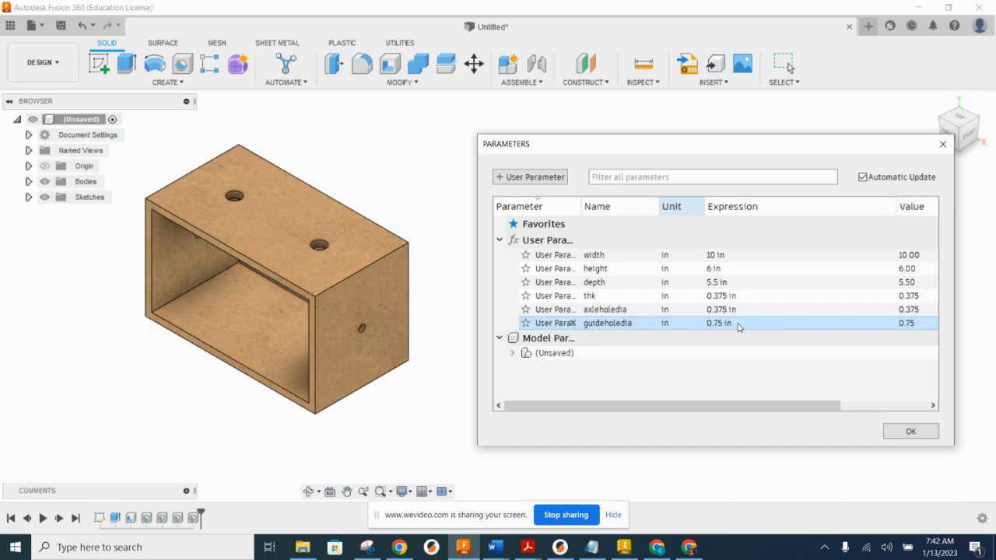
Step: Set the width user parameter to 5 in and the height user parameter to 4.5 in
{"action": "left_click", "coordinate": [728, 256]}
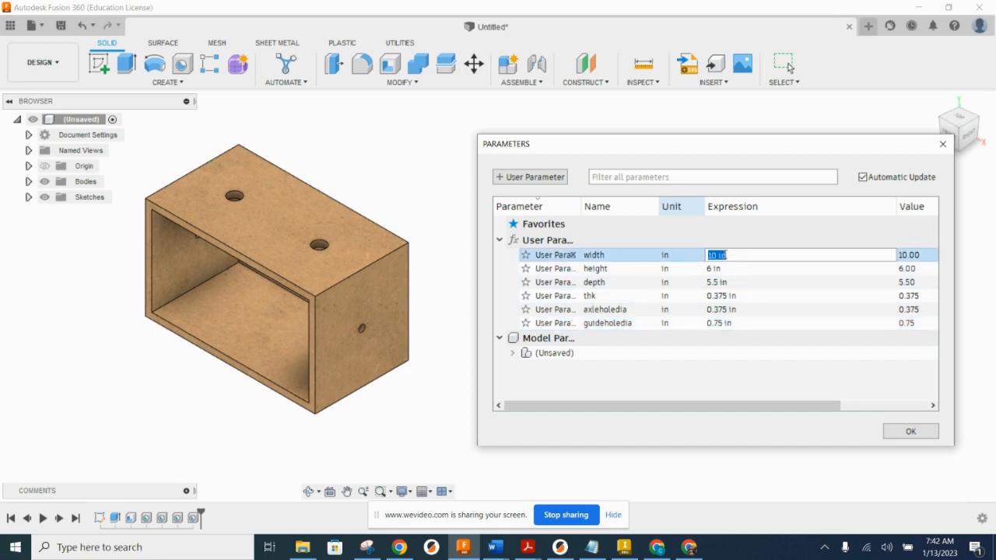
{"action": "type", "text": "5"}
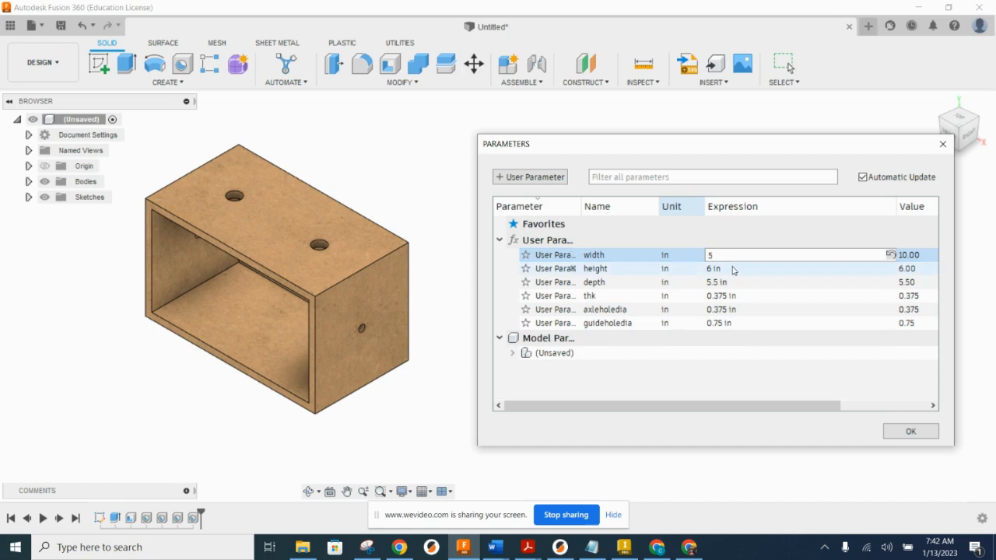
{"action": "left_click", "coordinate": [727, 269]}
{"action": "type", "text": "4.5"}
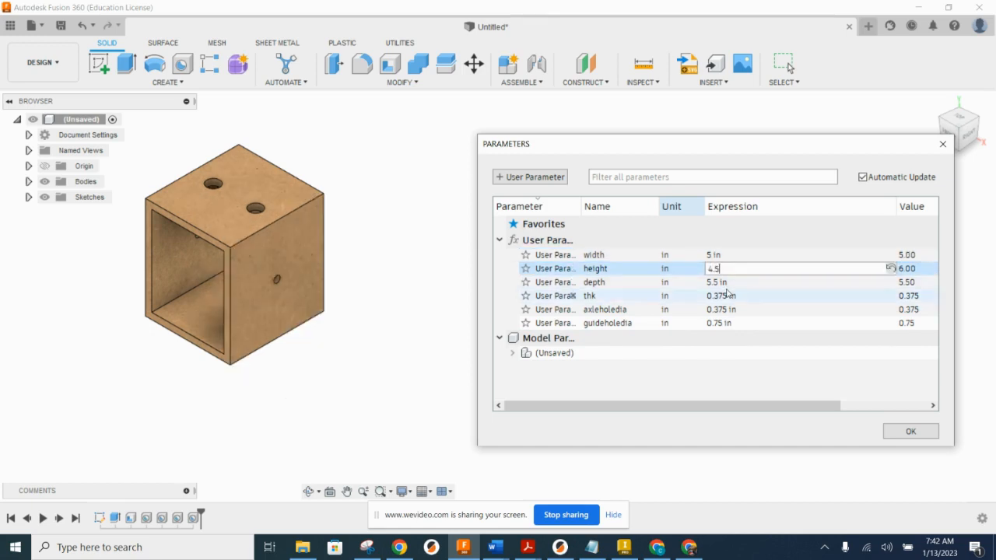
{"action": "left_click", "coordinate": [726, 293]}
Step: Set the depth user parameter to 4 in and the material thickness thk to 0.25 in
{"action": "left_click", "coordinate": [726, 283]}
{"action": "type", "text": "4"}
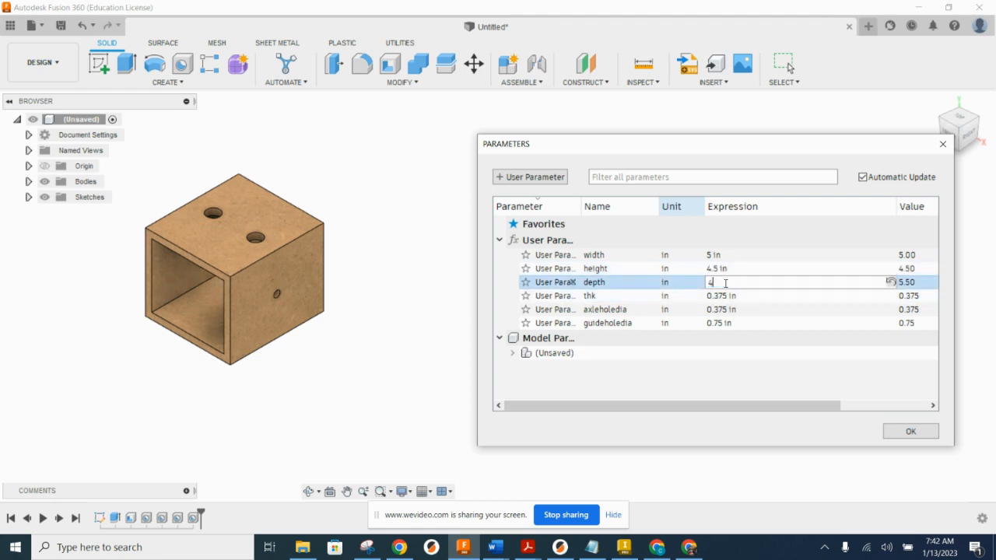
{"action": "key", "text": "Return"}
{"action": "left_click", "coordinate": [732, 296]}
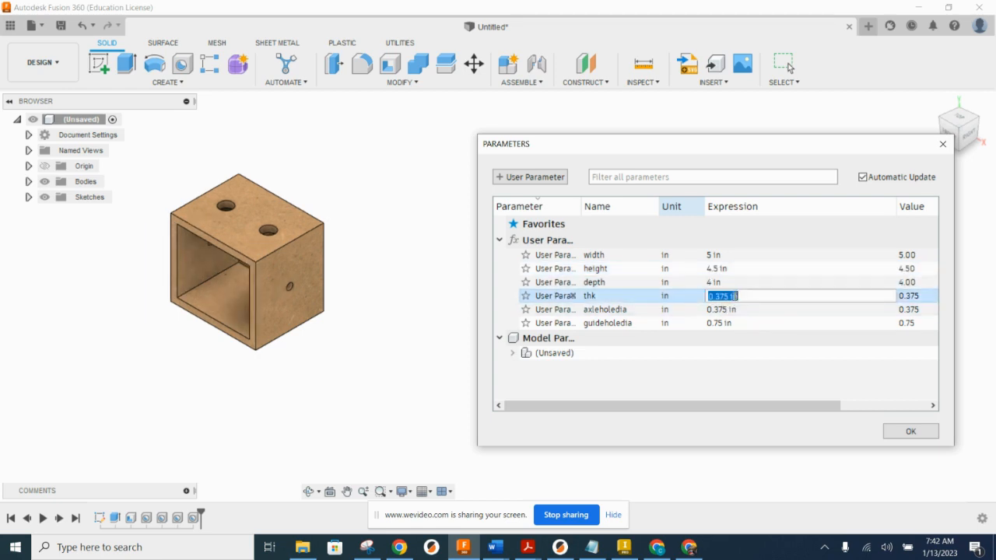
{"action": "type", "text": "0.25"}
{"action": "key", "text": "Return"}
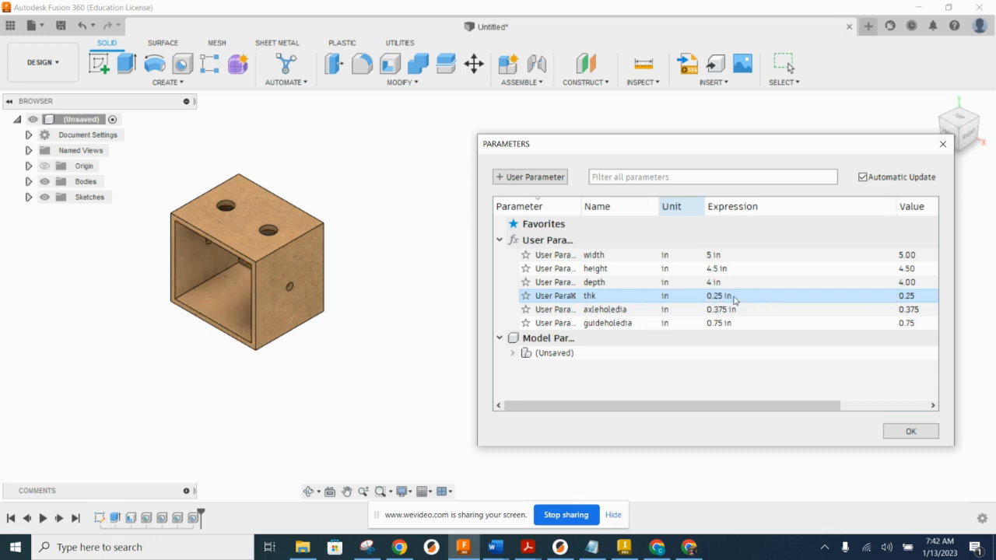
Step: Set the axleholedia user parameter to 0.25 in and guideholedia to 0.5 in, and close the parameters table
{"action": "left_click", "coordinate": [728, 311]}
{"action": "type", "text": "0.25"}
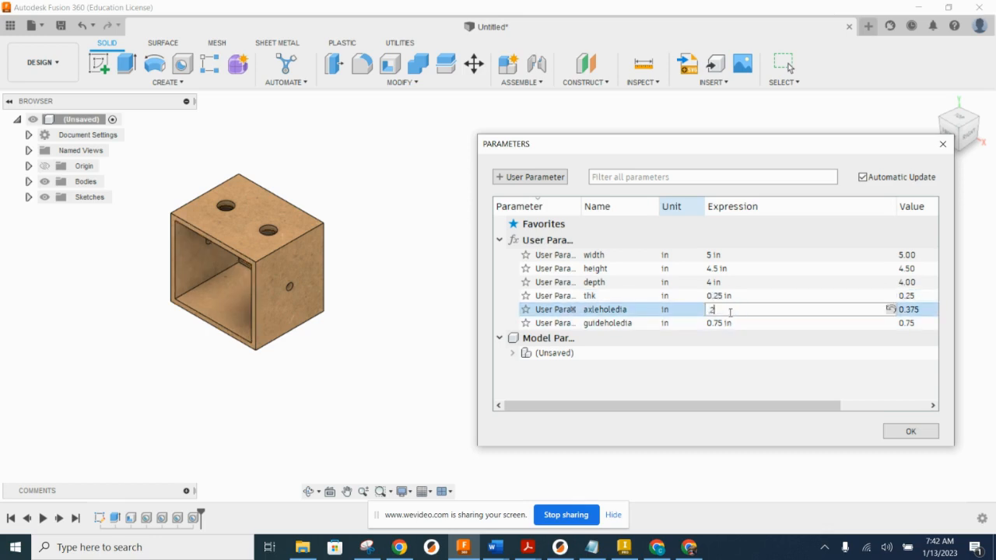
{"action": "key", "text": "Return"}
{"action": "left_click", "coordinate": [736, 325]}
{"action": "left_click", "coordinate": [734, 325]}
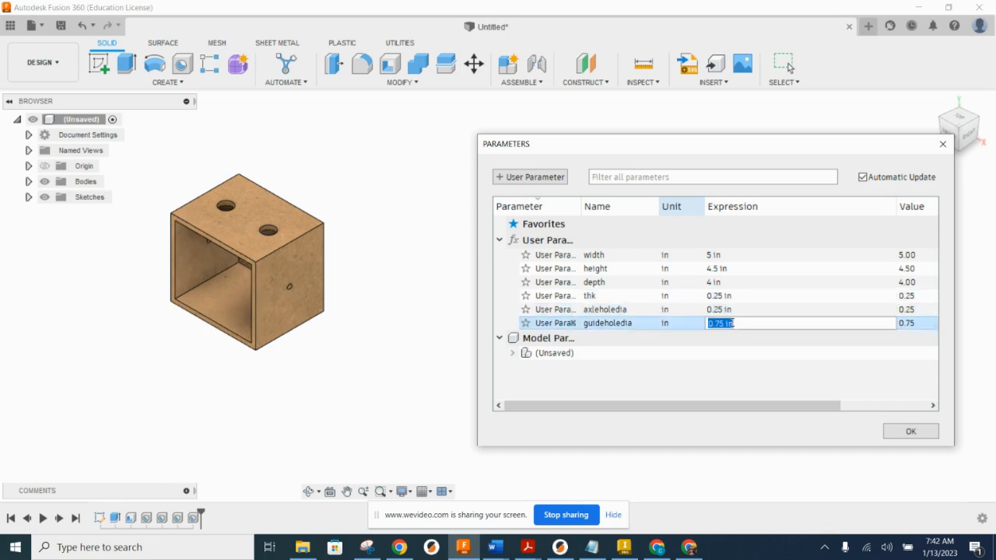
{"action": "type", "text": "5"}
{"action": "key", "text": "BackSpace"}
{"action": "type", "text": "0.5"}
{"action": "key", "text": "Return"}
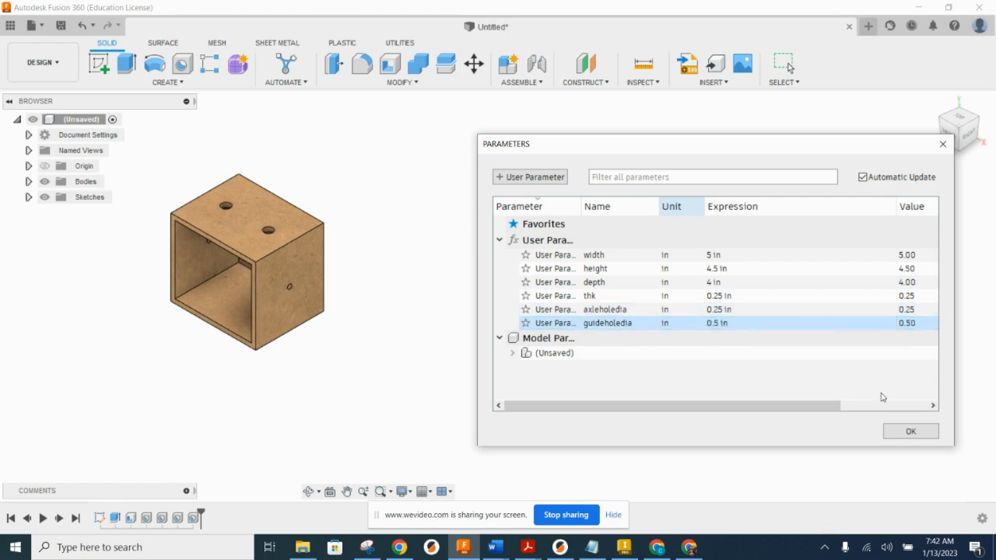
{"action": "left_click", "coordinate": [909, 431]}
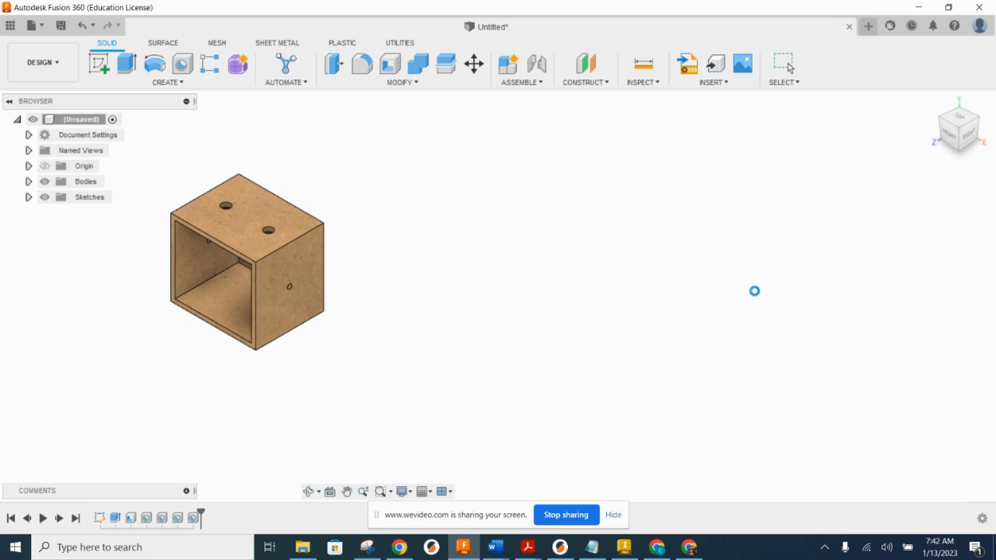
Step: List the model's bodies and examine how the box's walls and front edges join within the single body
{"action": "scroll", "coordinate": [519, 217], "scroll_direction": "up", "scroll_amount": 5}
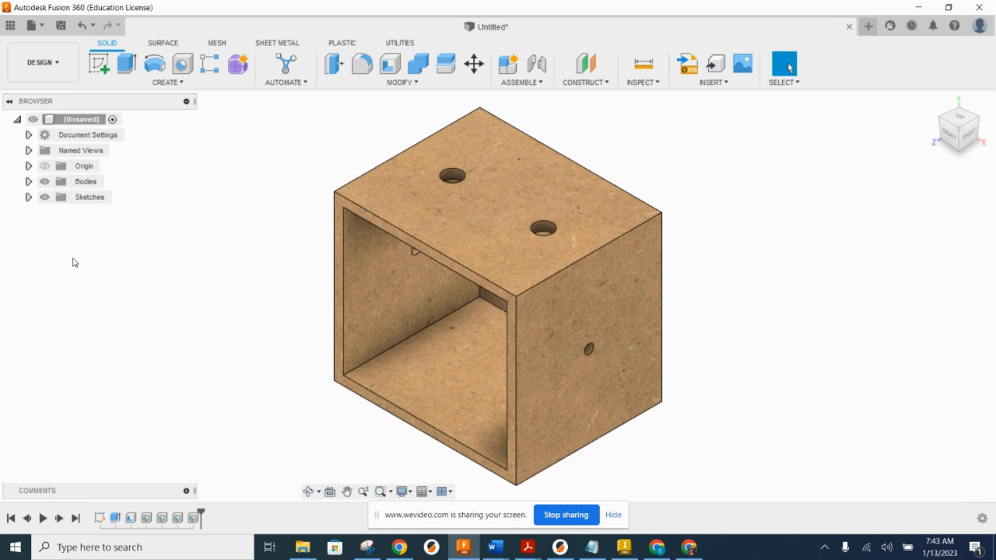
{"action": "left_click", "coordinate": [29, 184]}
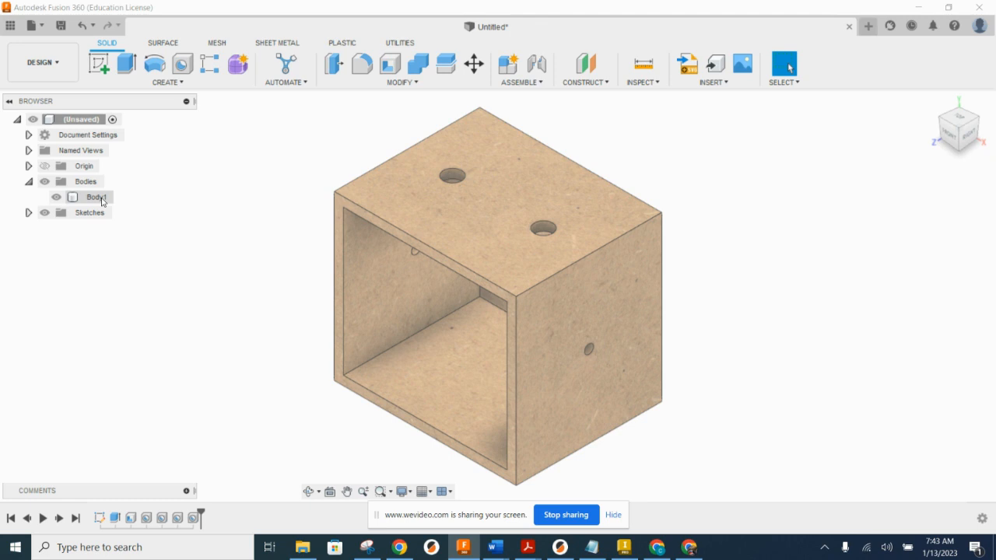
{"action": "left_click", "coordinate": [485, 256]}
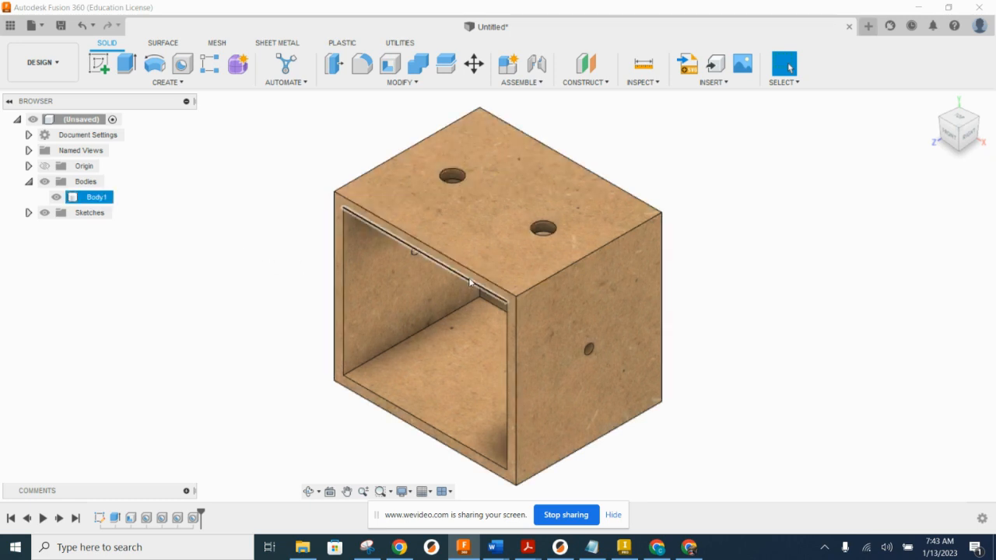
{"action": "scroll", "coordinate": [362, 251], "scroll_direction": "up", "scroll_amount": 2}
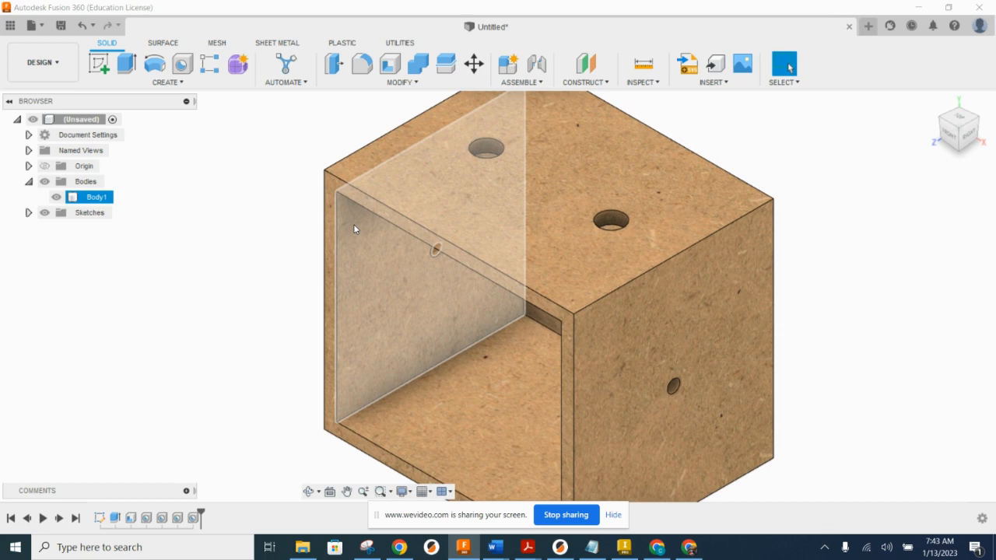
{"action": "scroll", "coordinate": [378, 222], "scroll_direction": "down", "scroll_amount": 2}
{"action": "left_click", "coordinate": [279, 185]}
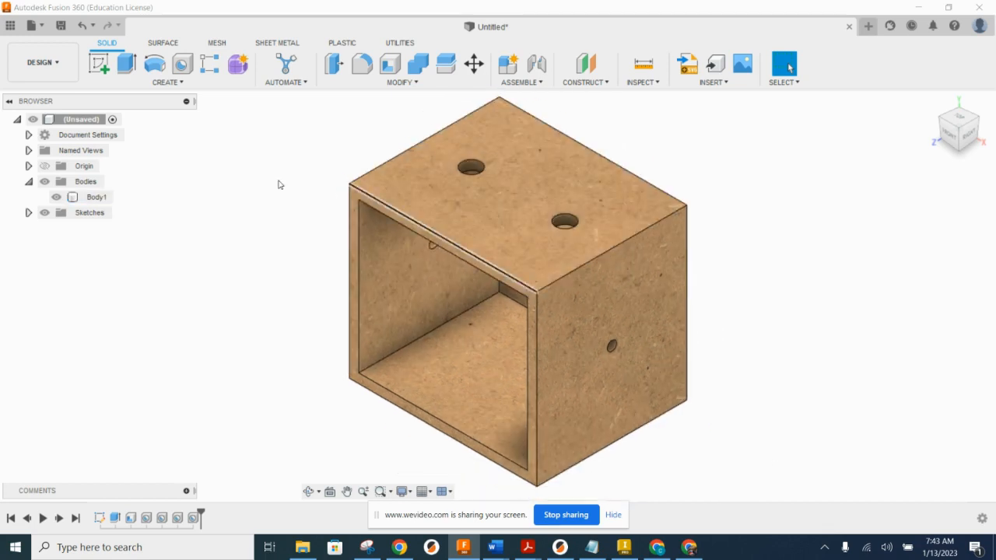
{"action": "scroll", "coordinate": [362, 214], "scroll_direction": "up", "scroll_amount": 3}
{"action": "left_click", "coordinate": [365, 215]}
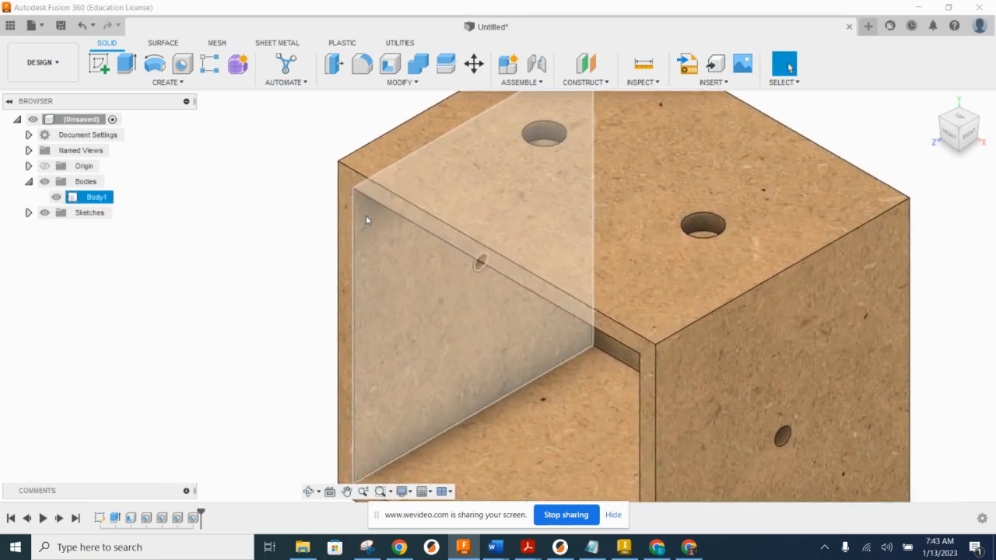
{"action": "scroll", "coordinate": [511, 240], "scroll_direction": "down", "scroll_amount": 2}
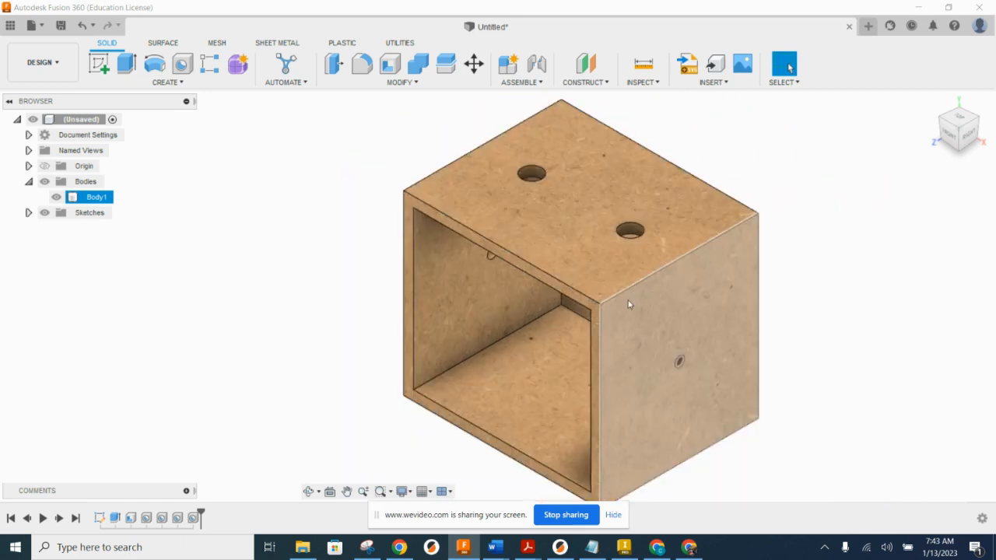
{"action": "scroll", "coordinate": [609, 300], "scroll_direction": "up", "scroll_amount": 1}
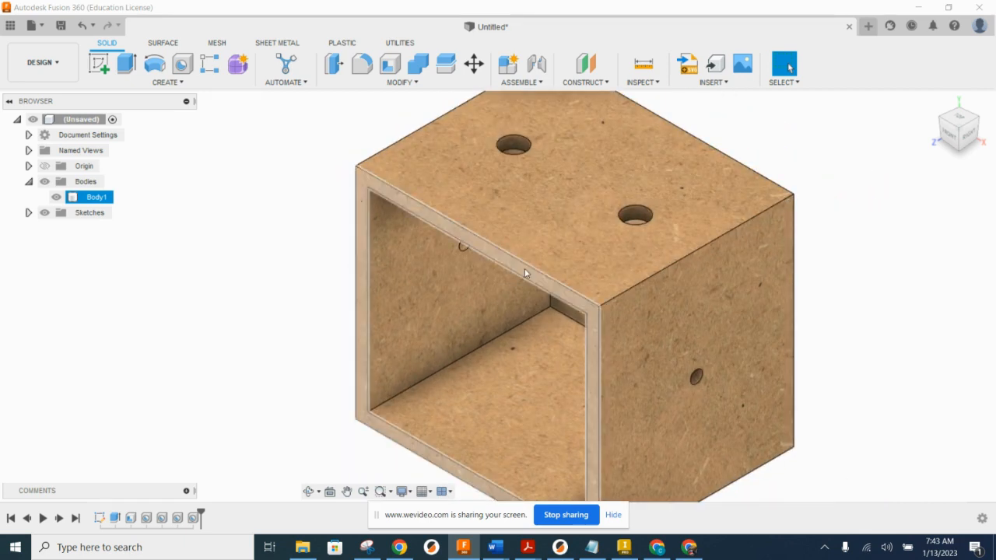
{"action": "key", "text": "Escape"}
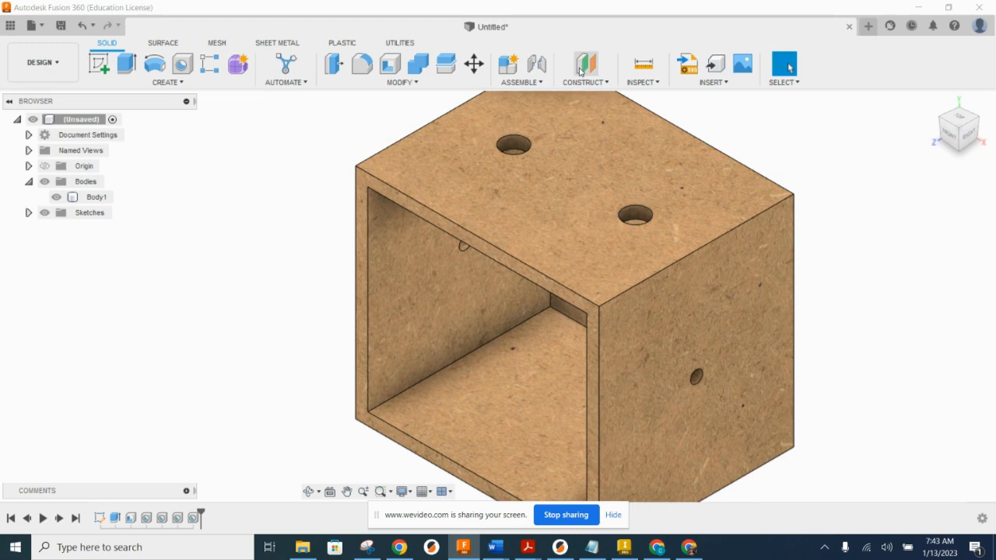
Step: Create an offset plane at 0.00 in distance on the inner face of the box's top panel
{"action": "left_click", "coordinate": [586, 64]}
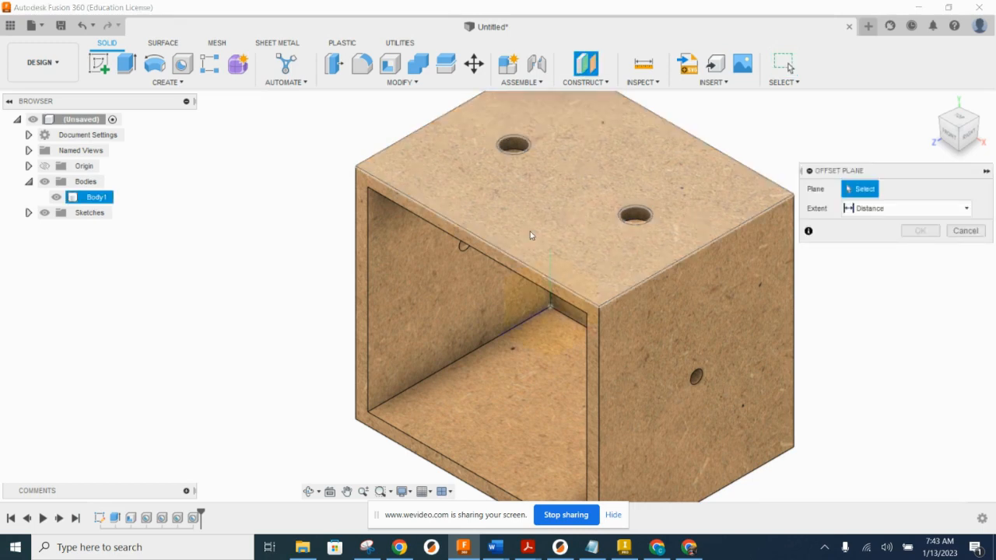
{"action": "middle_click_drag", "start_coordinate": [526, 247], "coordinate": [540, 183], "text": "shift"}
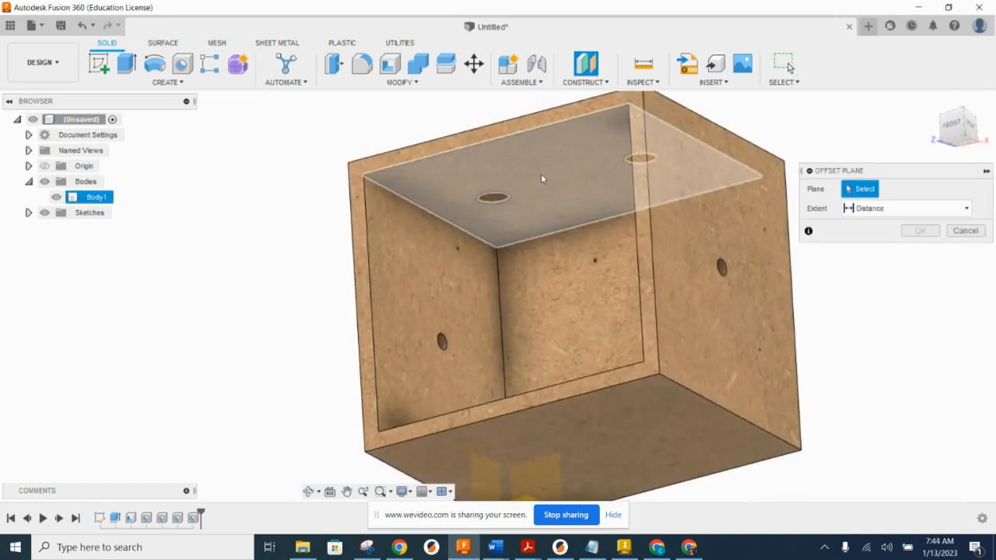
{"action": "left_click", "coordinate": [543, 160]}
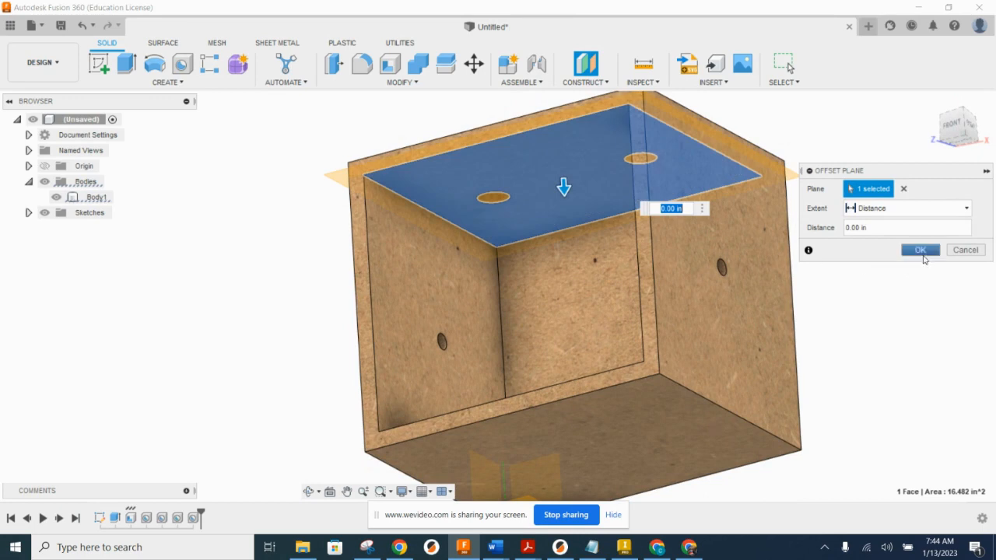
{"action": "left_click", "coordinate": [923, 254]}
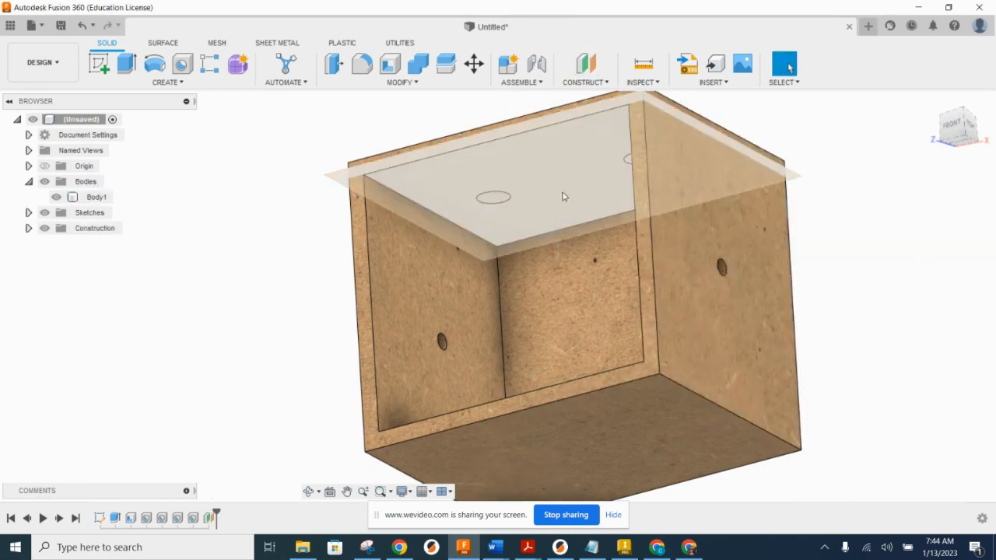
{"action": "middle_click_drag", "start_coordinate": [548, 178], "coordinate": [540, 205], "text": "shift"}
{"action": "scroll", "coordinate": [347, 142], "scroll_direction": "up", "scroll_amount": 4}
{"action": "middle_click_drag", "start_coordinate": [351, 202], "coordinate": [492, 194], "text": "shift"}
{"action": "mouse_move", "coordinate": [494, 190]}
{"action": "middle_mouse_down", "text": "shift"}
{"action": "mouse_move", "coordinate": [497, 170]}
{"action": "mouse_move", "coordinate": [490, 203]}
{"action": "middle_mouse_up", "text": "shift"}
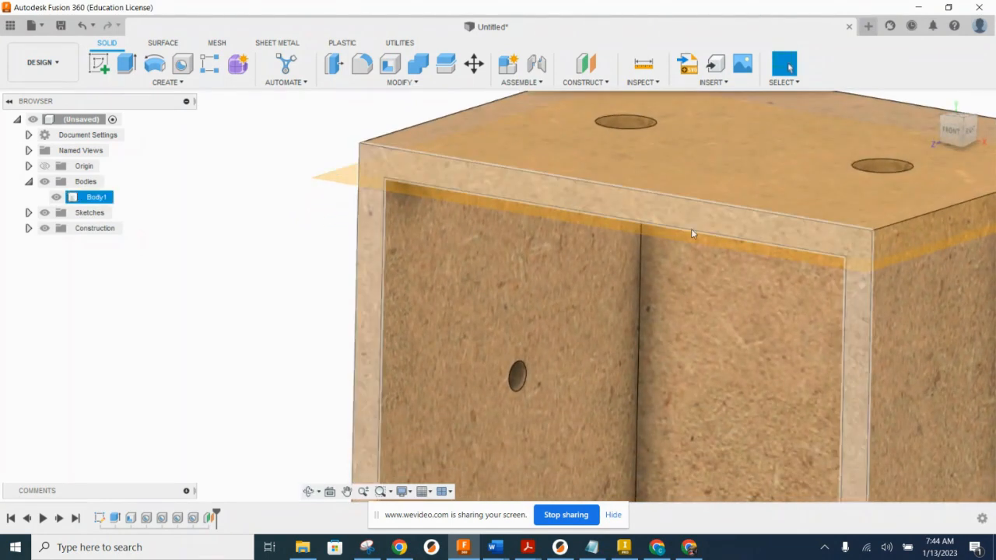
{"action": "scroll", "coordinate": [698, 218], "scroll_direction": "down", "scroll_amount": 2}
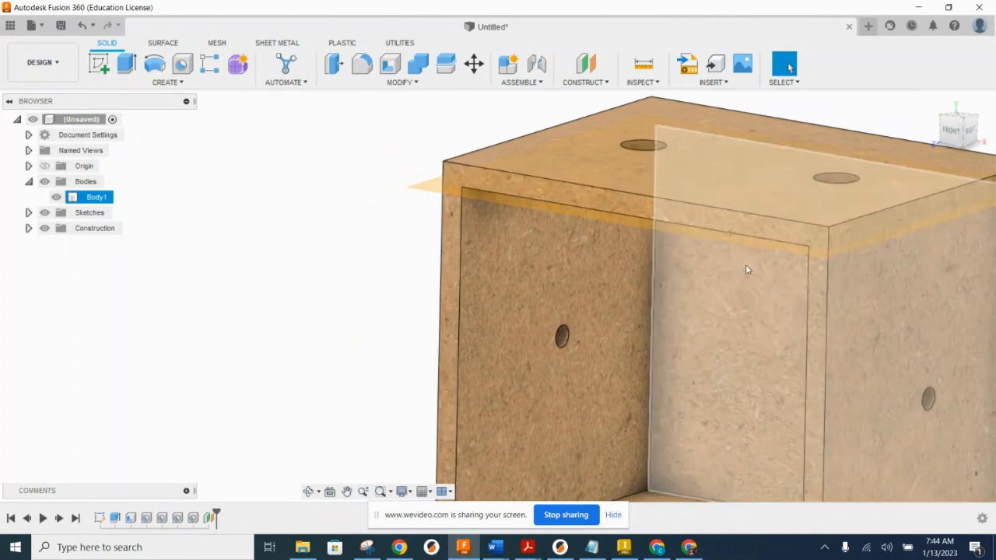
{"action": "scroll", "coordinate": [592, 251], "scroll_direction": "down", "scroll_amount": 3}
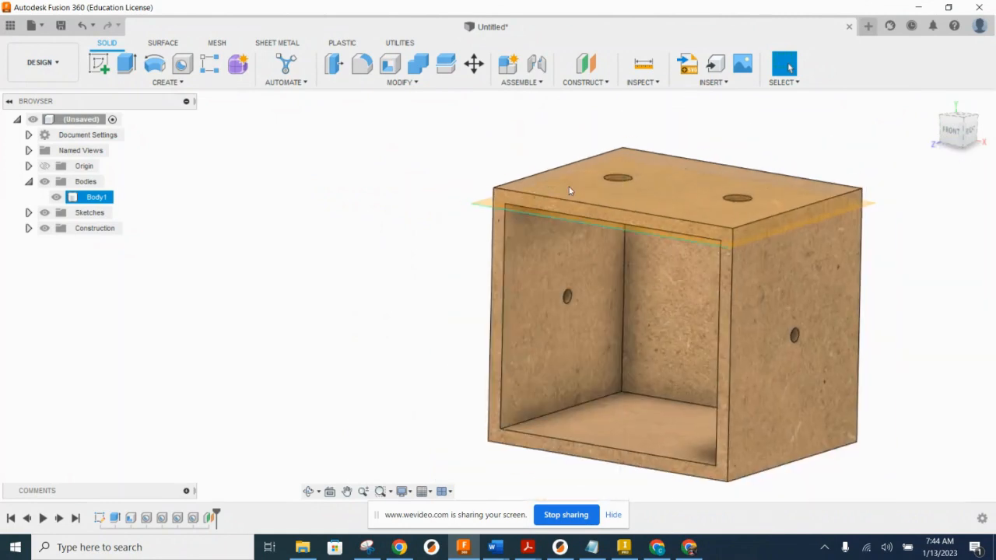
Step: Create a second offset plane at 0.00 in distance on the inner face of the box's bottom panel
{"action": "left_click", "coordinate": [585, 64]}
{"action": "scroll", "coordinate": [547, 215], "scroll_direction": "down", "scroll_amount": 3}
{"action": "scroll", "coordinate": [587, 354], "scroll_direction": "up", "scroll_amount": 3}
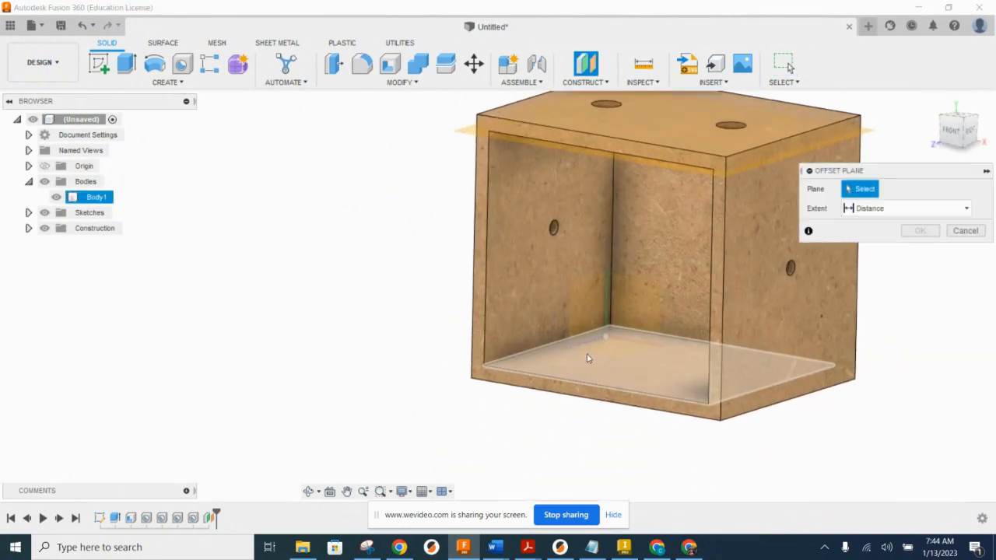
{"action": "left_click", "coordinate": [586, 354]}
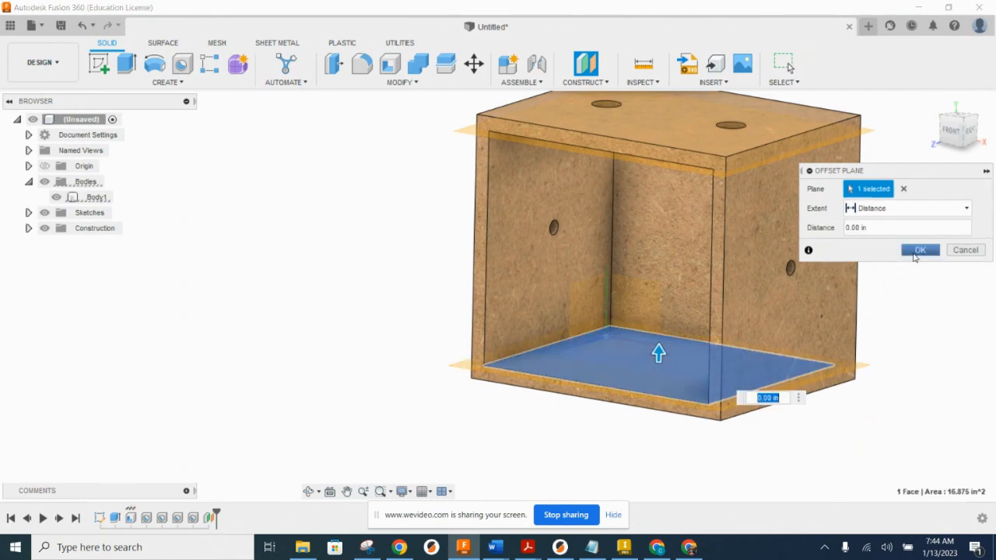
{"action": "left_click", "coordinate": [920, 250]}
{"action": "middle_click_drag", "start_coordinate": [669, 335], "coordinate": [519, 377], "text": "shift"}
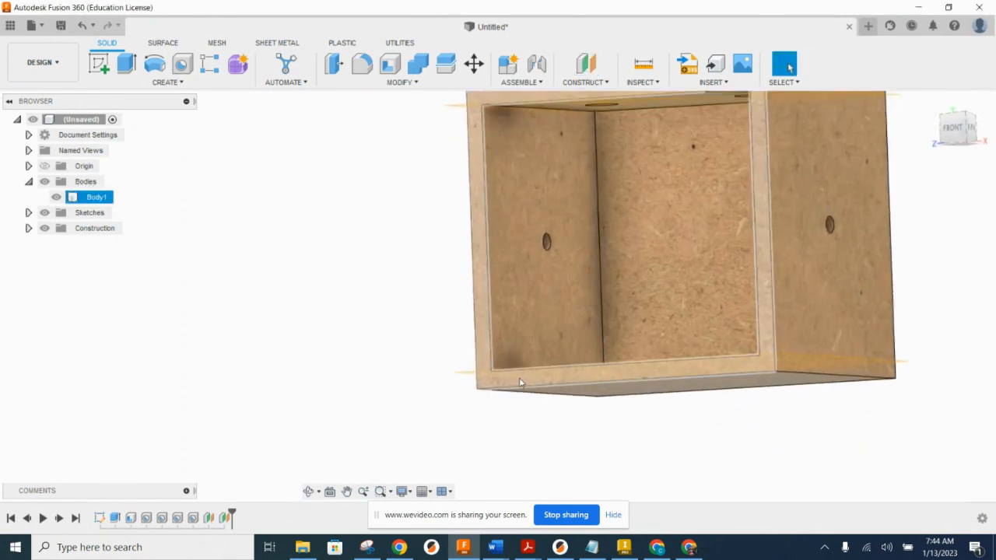
{"action": "scroll", "coordinate": [467, 373], "scroll_direction": "up", "scroll_amount": 5}
{"action": "scroll", "coordinate": [470, 364], "scroll_direction": "down", "scroll_amount": 5}
{"action": "middle_click_drag", "start_coordinate": [537, 268], "coordinate": [534, 301], "text": "shift"}
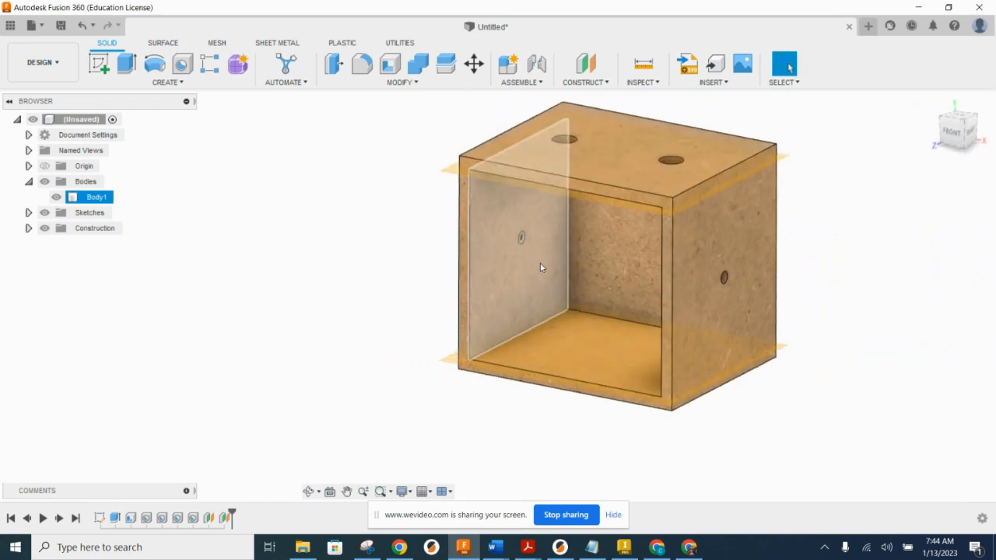
Step: Split the box body with the construction plane on the inner face of its top panel
{"action": "left_click", "coordinate": [399, 82]}
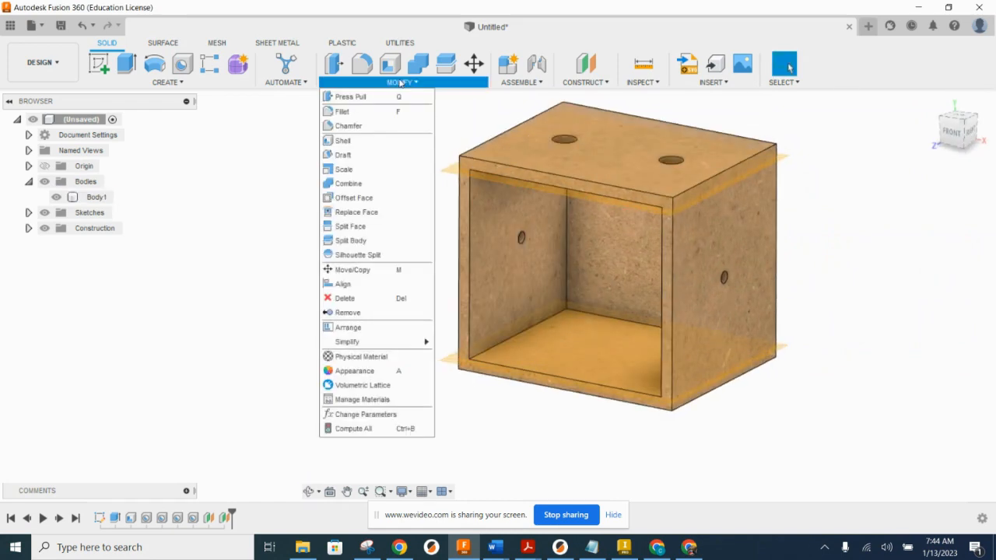
{"action": "left_click", "coordinate": [364, 243]}
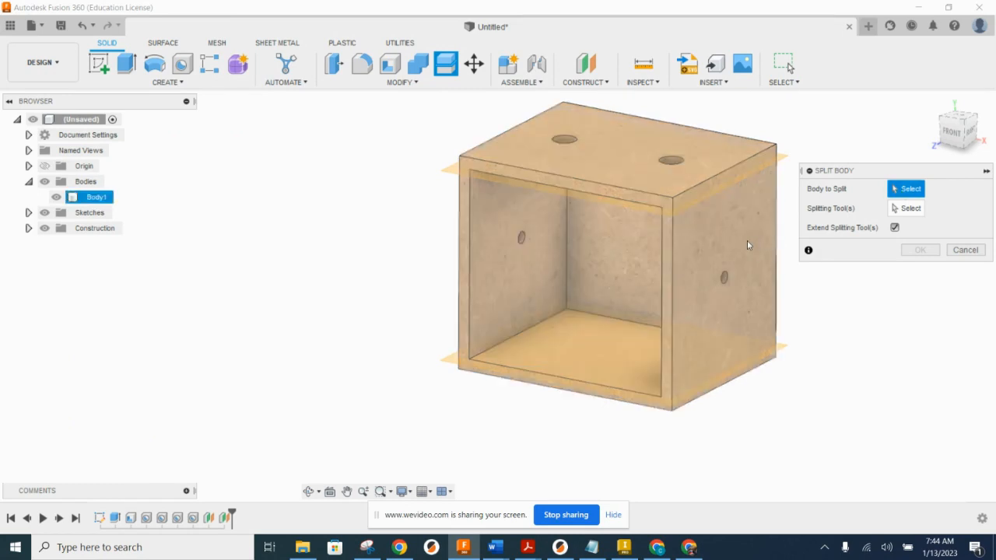
{"action": "left_click", "coordinate": [747, 240]}
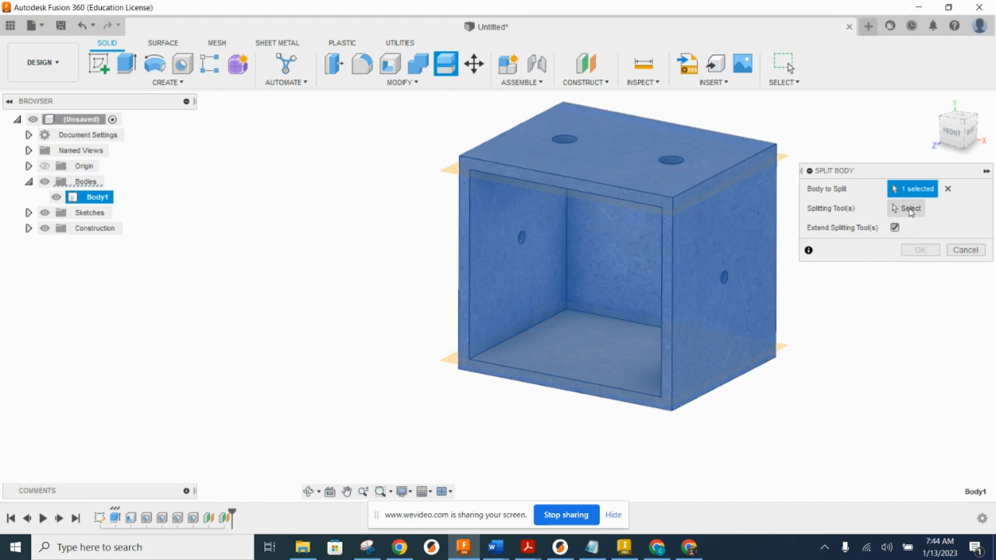
{"action": "left_click", "coordinate": [909, 211]}
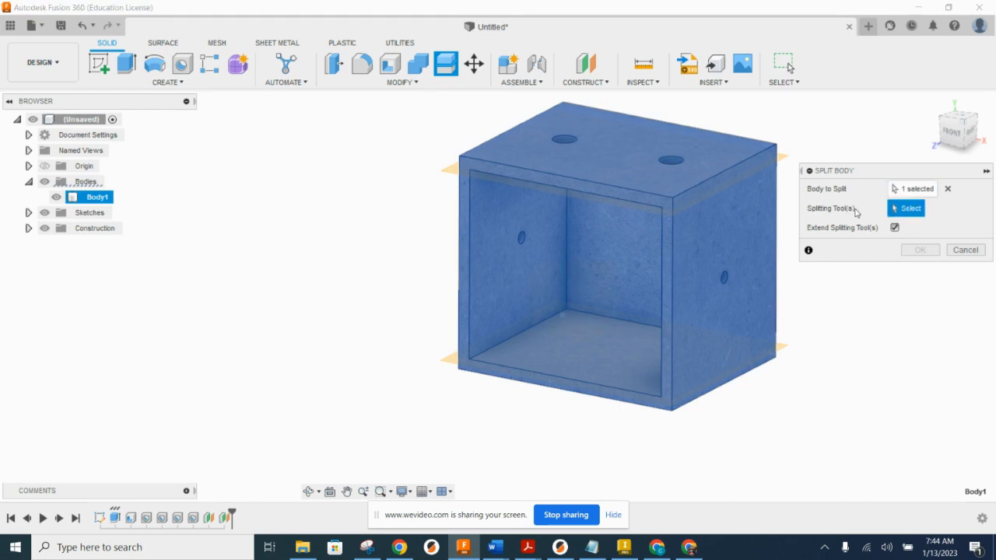
{"action": "scroll", "coordinate": [435, 164], "scroll_direction": "up", "scroll_amount": 5}
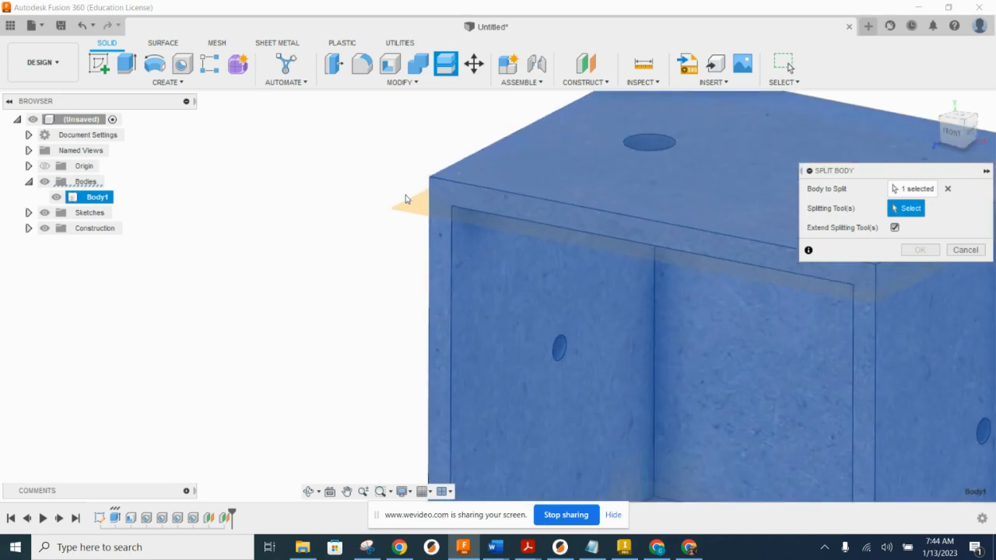
{"action": "left_click", "coordinate": [404, 199]}
{"action": "scroll", "coordinate": [347, 246], "scroll_direction": "down", "scroll_amount": 5}
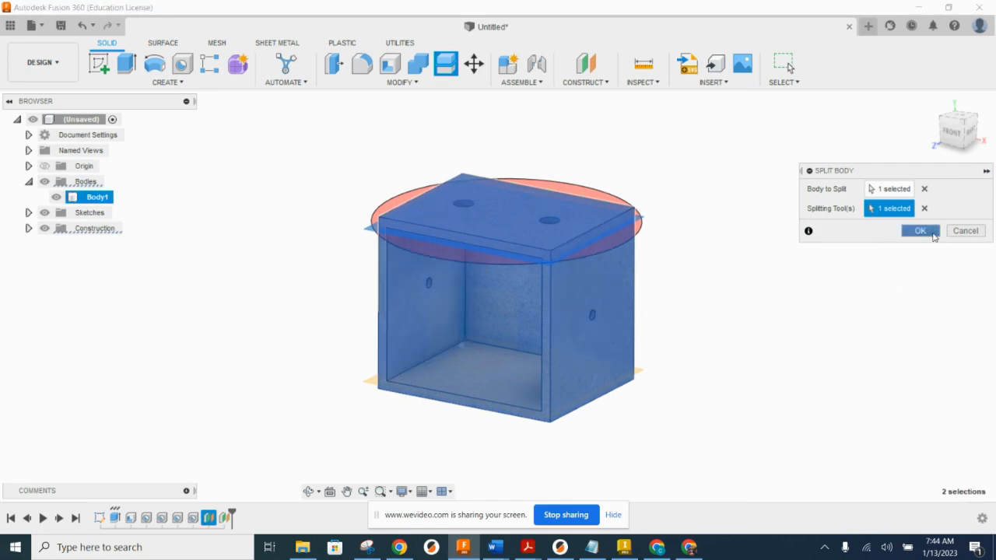
{"action": "left_click", "coordinate": [919, 231]}
Step: Split the remaining lower part of the box with the construction plane on the bottom panel's inner face
{"action": "scroll", "coordinate": [365, 237], "scroll_direction": "up", "scroll_amount": 6}
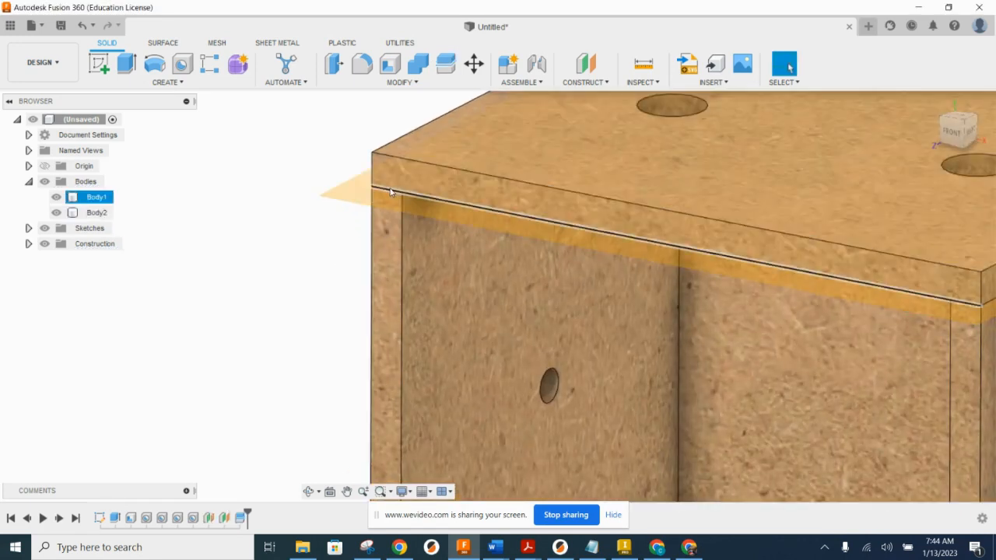
{"action": "scroll", "coordinate": [373, 253], "scroll_direction": "down", "scroll_amount": 6}
{"action": "middle_click_drag", "start_coordinate": [477, 310], "coordinate": [511, 249]}
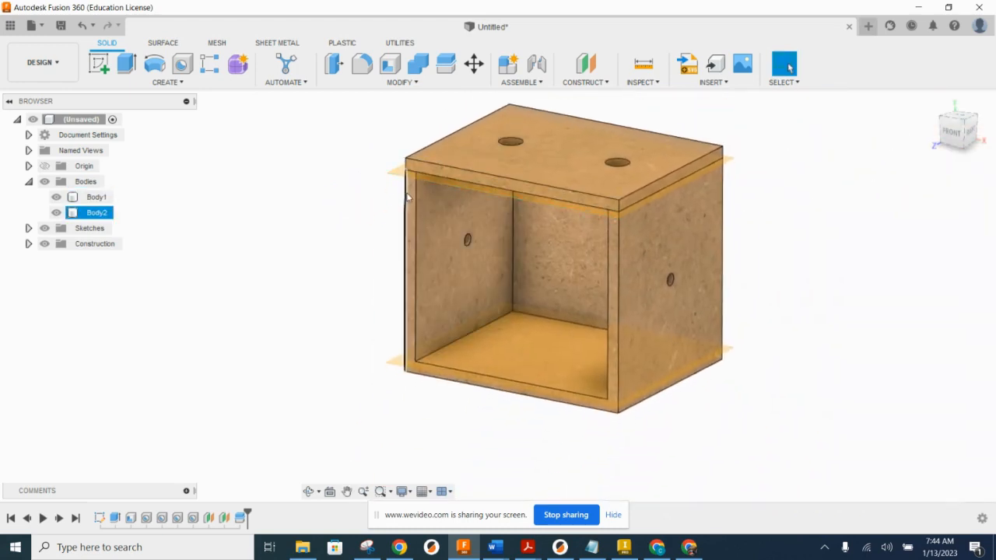
{"action": "left_click", "coordinate": [406, 83]}
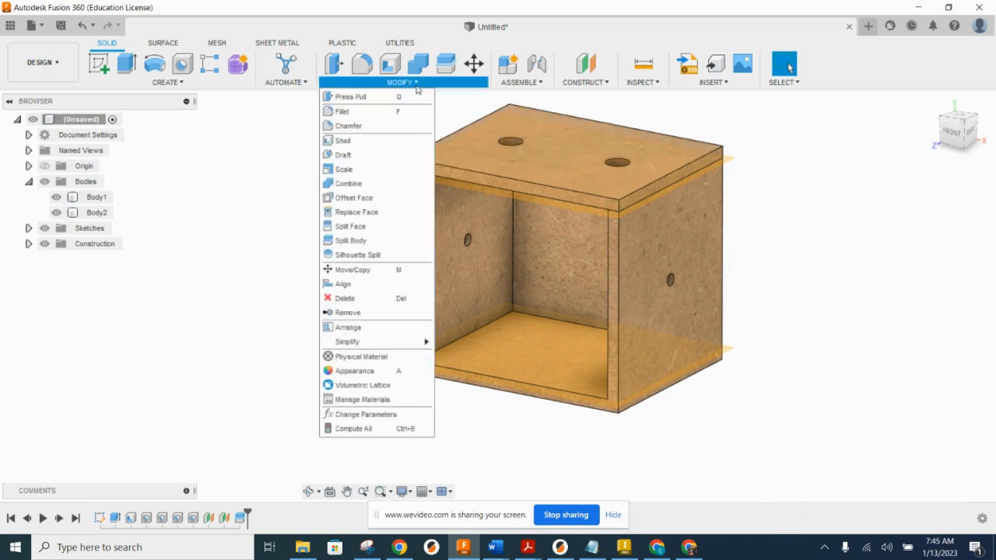
{"action": "left_click", "coordinate": [394, 241]}
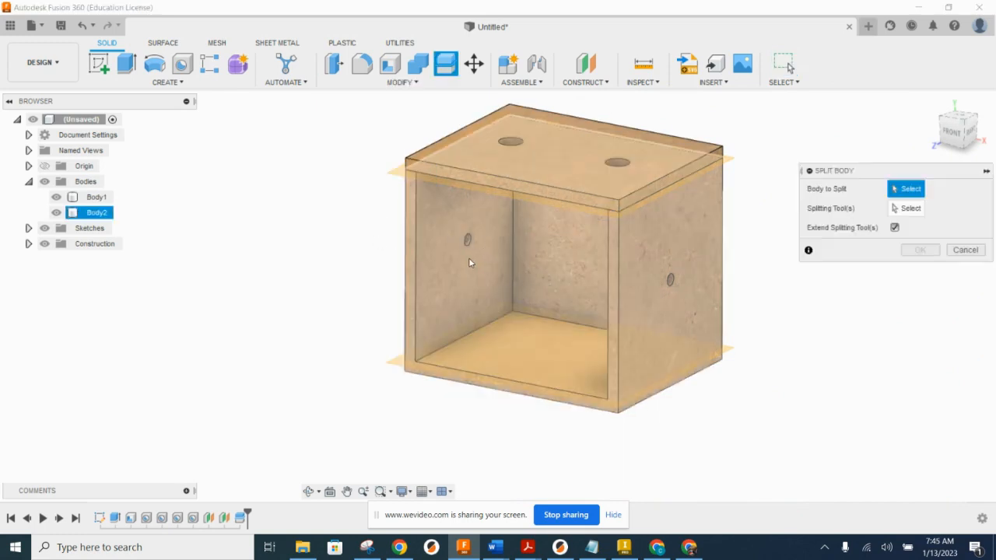
{"action": "left_click", "coordinate": [469, 262]}
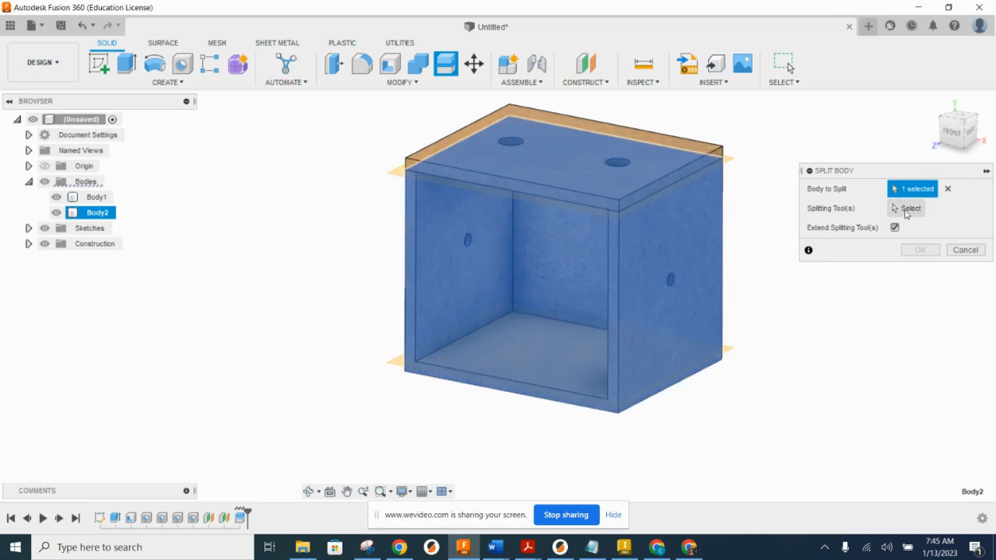
{"action": "left_click", "coordinate": [906, 210]}
{"action": "left_click", "coordinate": [395, 366]}
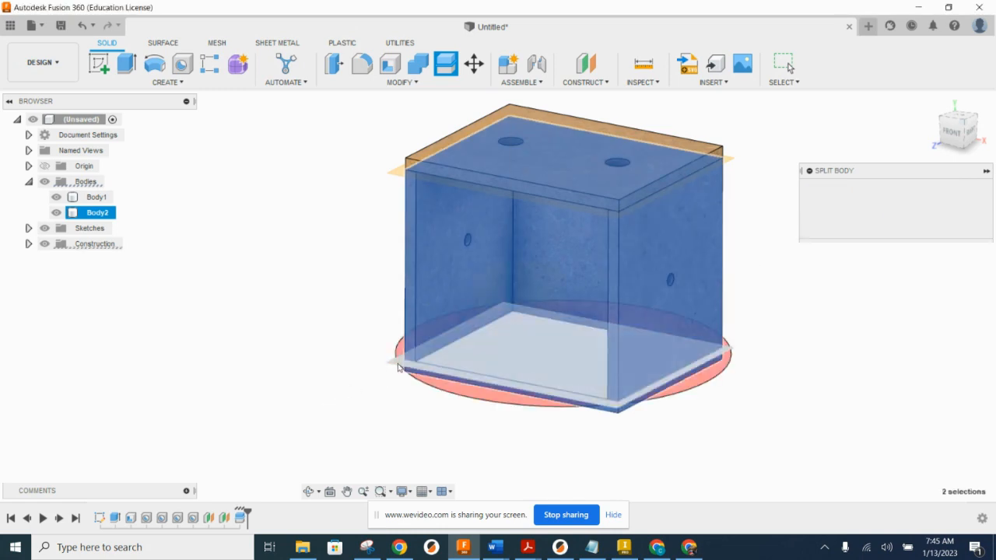
{"action": "left_click", "coordinate": [921, 231]}
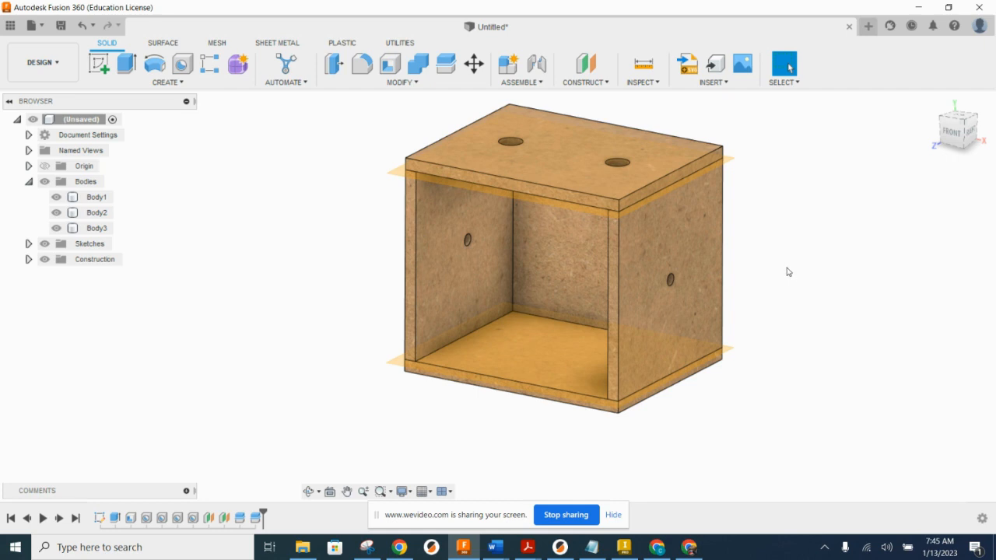
Step: Create an offset plane on the inner face of the box's left side wall
{"action": "middle_click_drag", "start_coordinate": [757, 301], "coordinate": [552, 173], "text": "shift"}
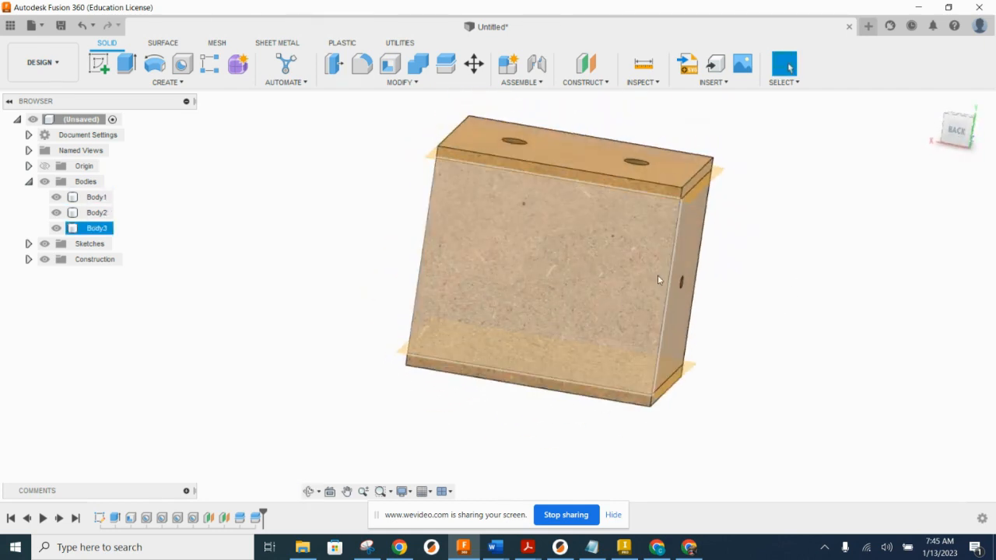
{"action": "middle_click_drag", "start_coordinate": [574, 269], "coordinate": [707, 230], "text": "shift"}
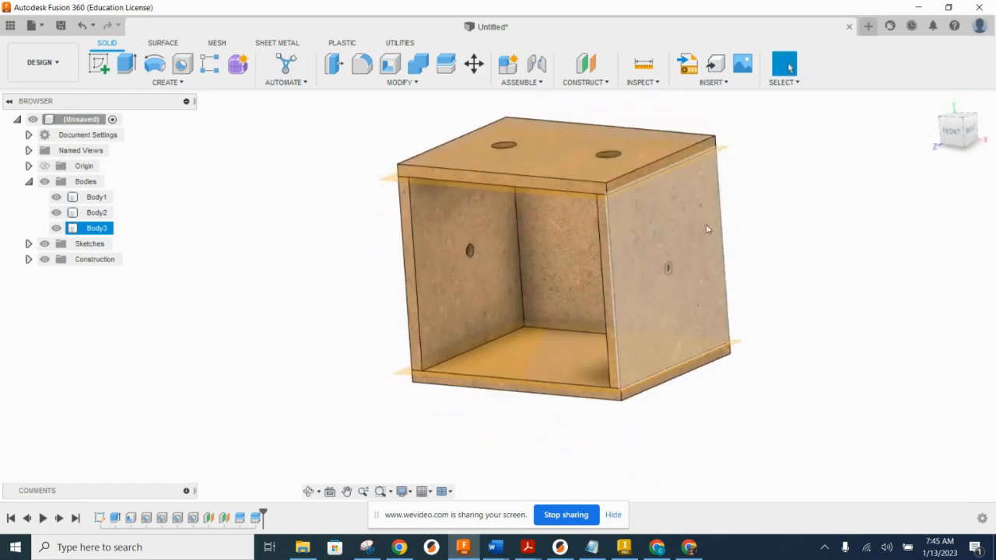
{"action": "left_click", "coordinate": [585, 63]}
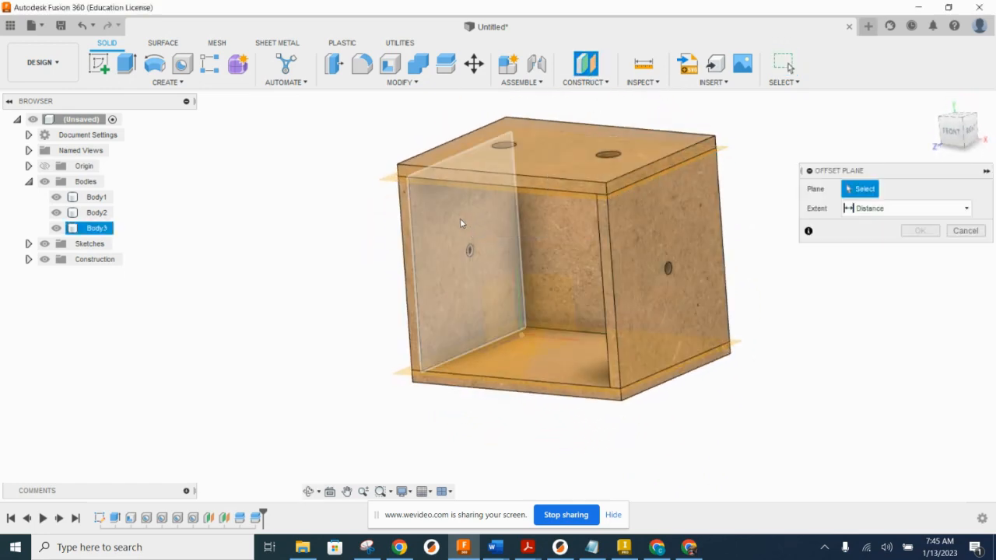
{"action": "left_click", "coordinate": [461, 222]}
{"action": "left_click", "coordinate": [918, 250]}
Step: Create another offset plane on the inner face of the box's right side wall
{"action": "middle_click_drag", "start_coordinate": [856, 272], "coordinate": [578, 106], "text": "shift"}
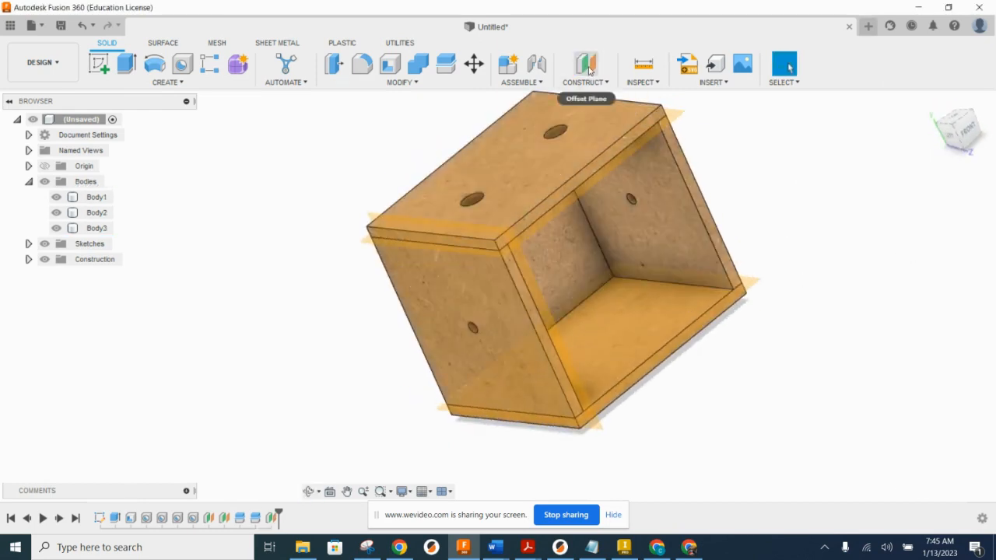
{"action": "left_click", "coordinate": [585, 64]}
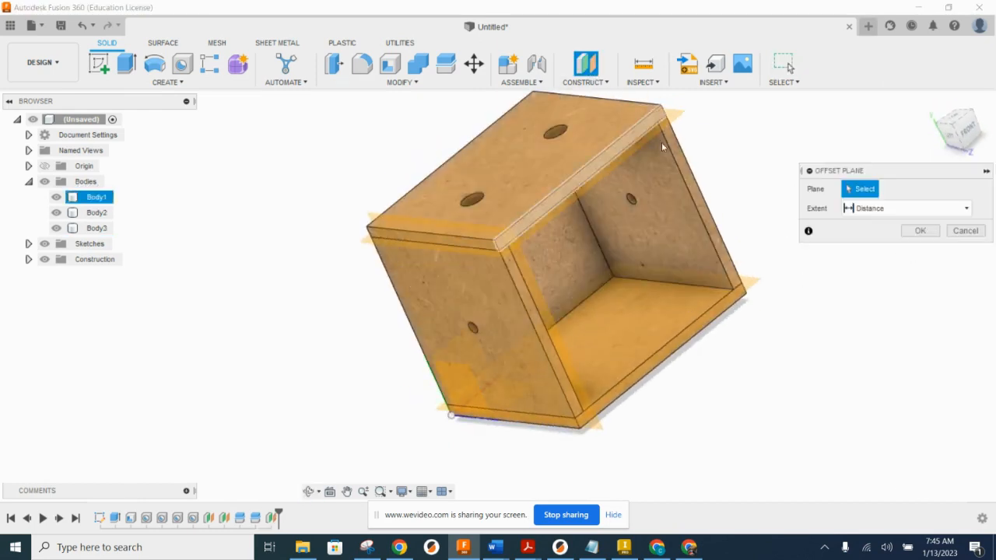
{"action": "left_click", "coordinate": [683, 222]}
{"action": "left_click", "coordinate": [918, 249]}
Step: Split the left side wall from the middle body using the construction plane on that wall's inner face
{"action": "middle_click_drag", "start_coordinate": [858, 279], "coordinate": [468, 141], "text": "shift"}
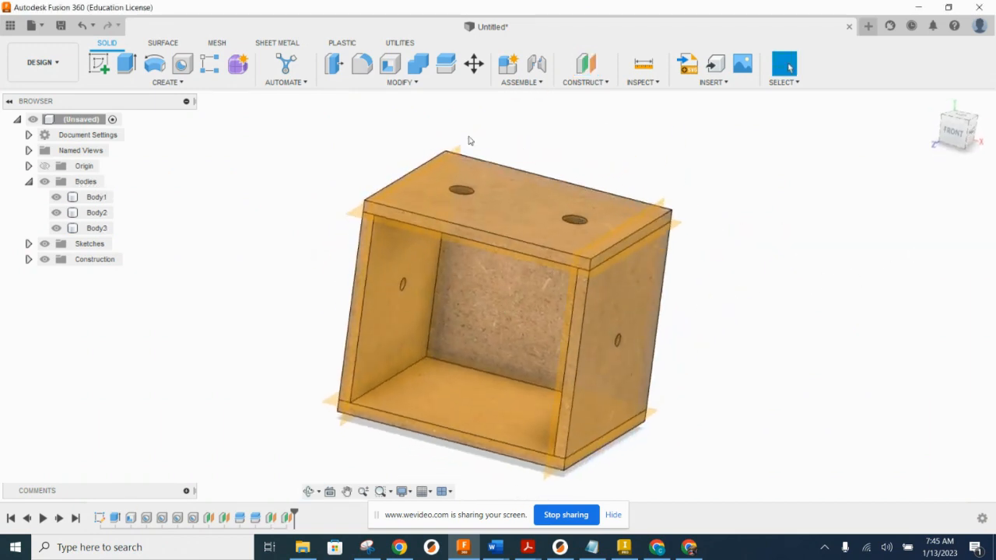
{"action": "left_click", "coordinate": [416, 82]}
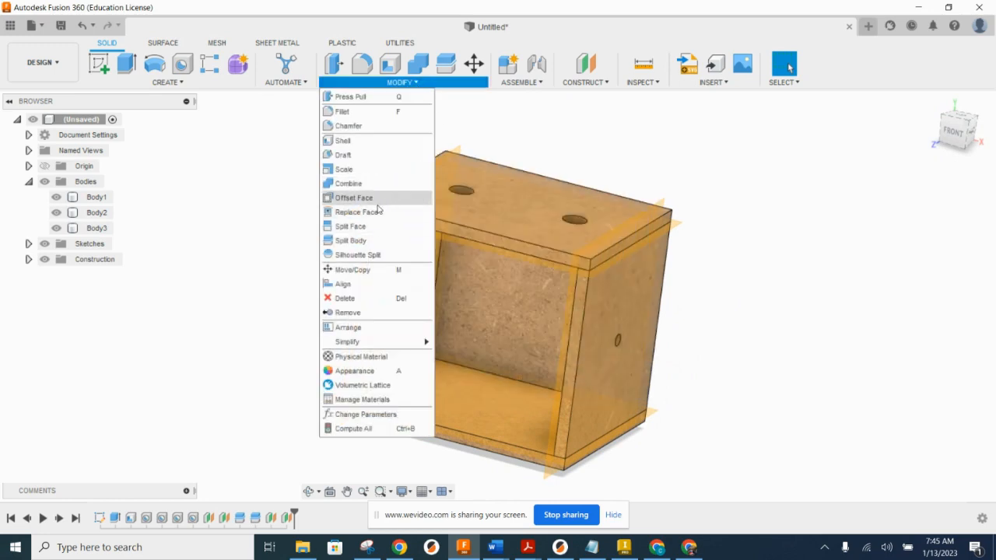
{"action": "left_click", "coordinate": [351, 240]}
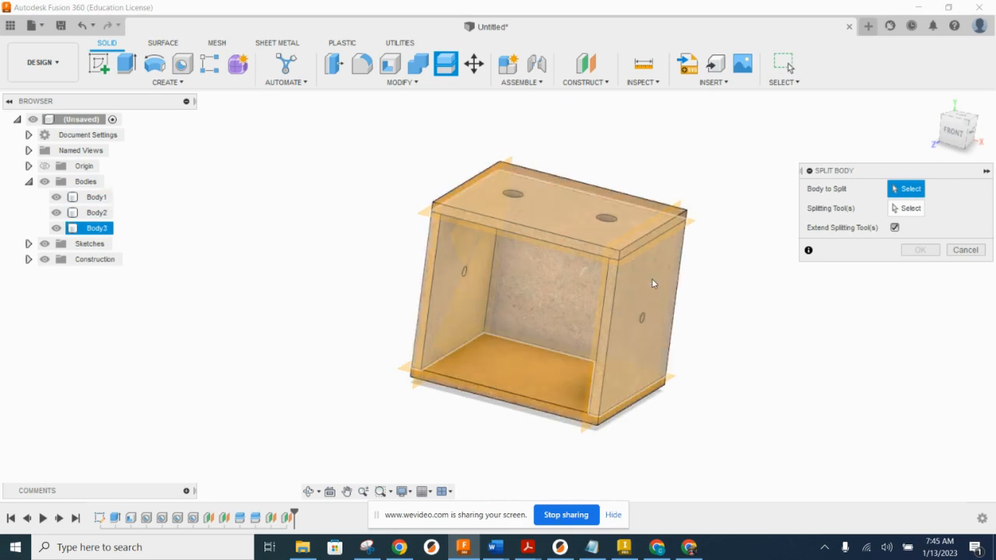
{"action": "left_click", "coordinate": [654, 283]}
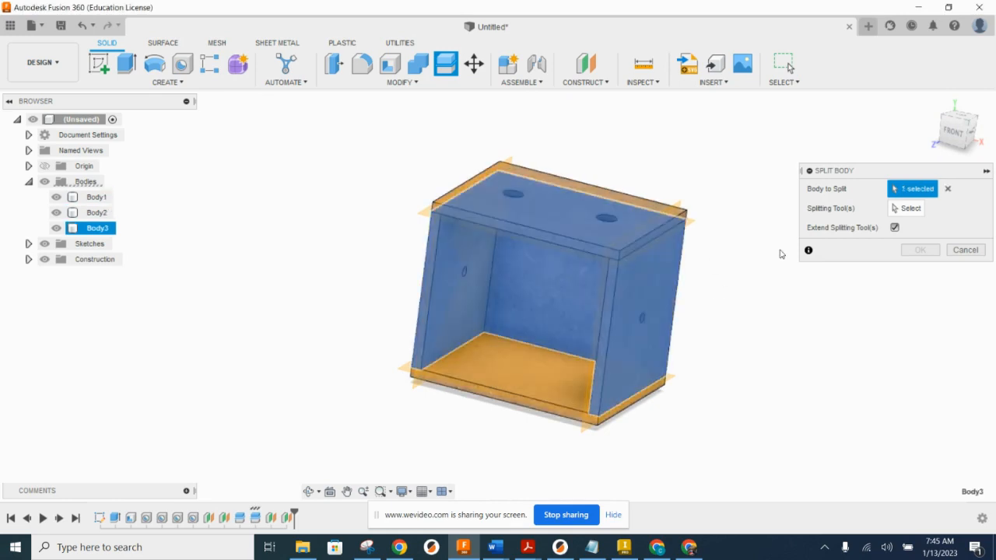
{"action": "left_click", "coordinate": [907, 213]}
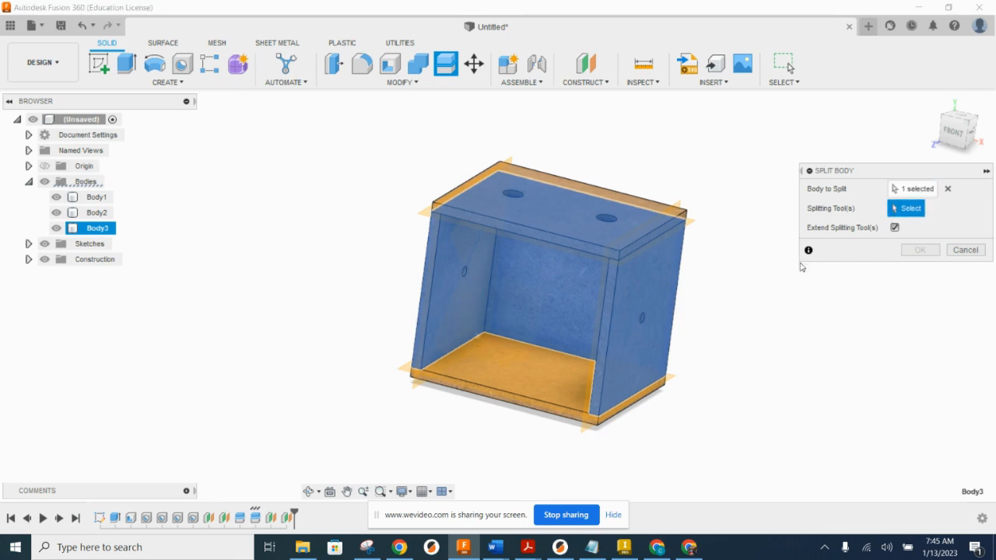
{"action": "left_click", "coordinate": [431, 340]}
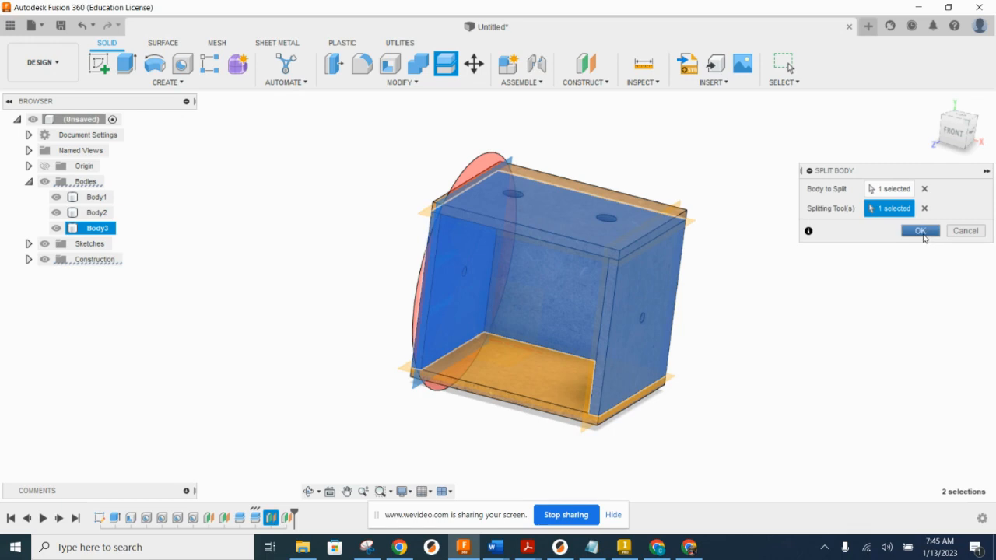
{"action": "left_click", "coordinate": [919, 231]}
{"action": "middle_click_drag", "start_coordinate": [784, 311], "coordinate": [598, 216], "text": "shift"}
{"action": "left_click", "coordinate": [668, 332]}
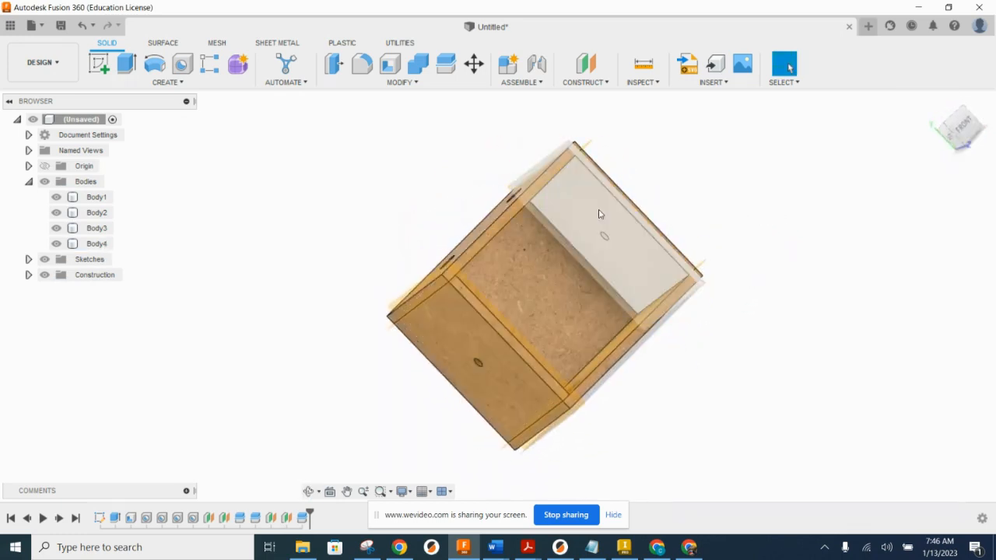
{"action": "left_click", "coordinate": [416, 82]}
{"action": "left_click", "coordinate": [381, 240]}
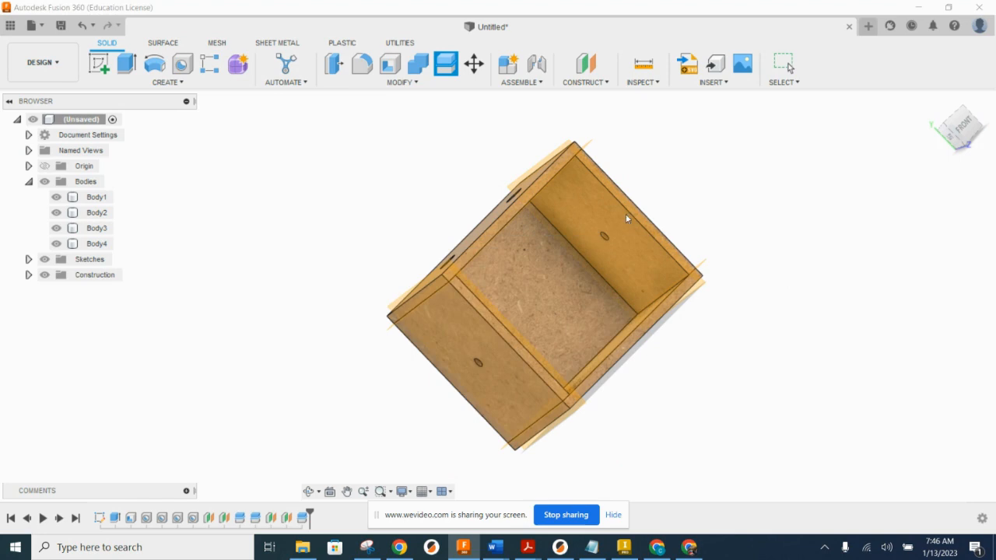
{"action": "left_click", "coordinate": [607, 216]}
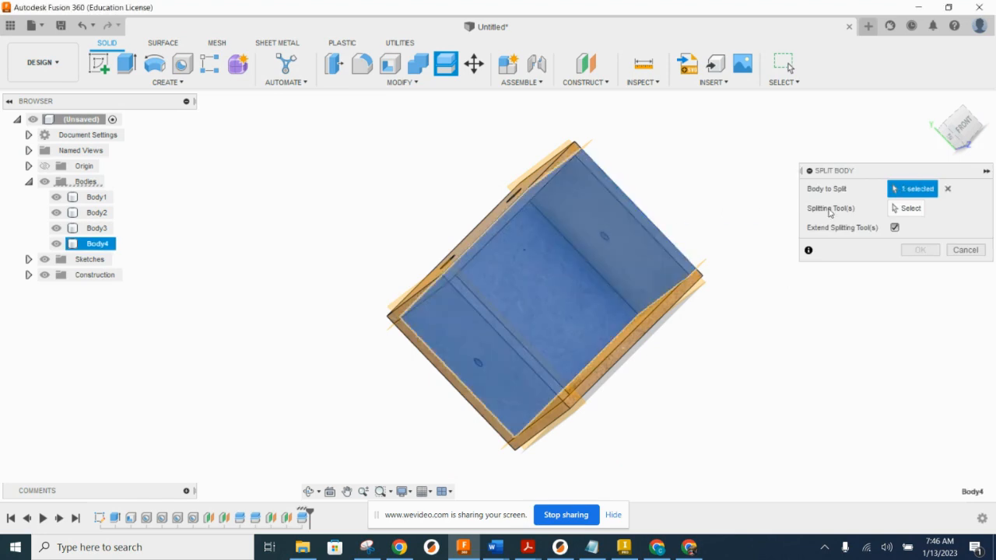
{"action": "left_click", "coordinate": [901, 208]}
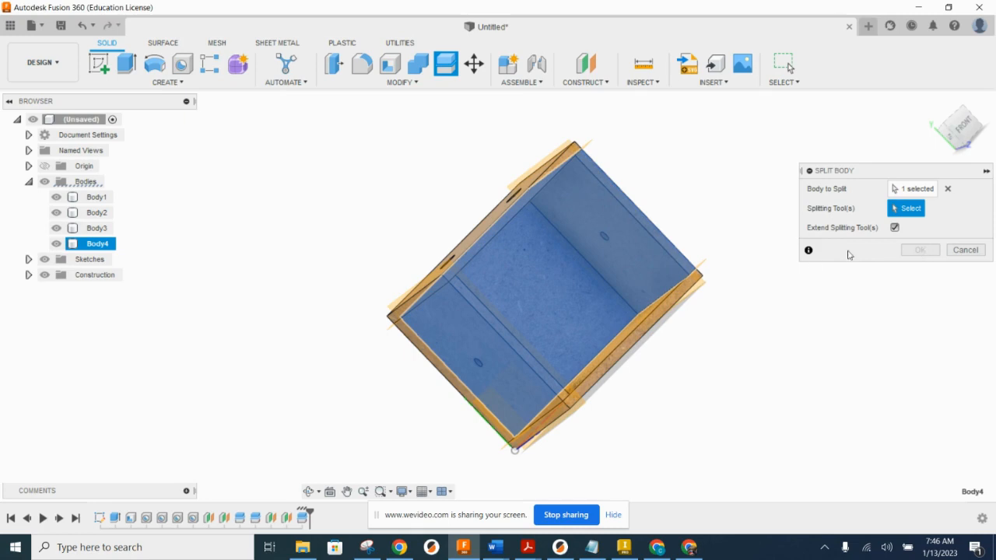
{"action": "key", "text": "Escape"}
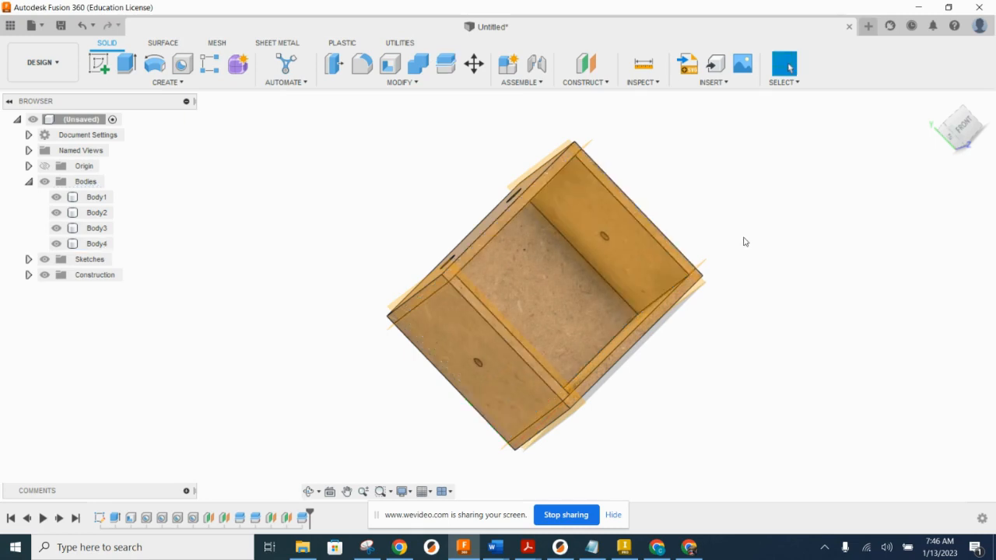
Step: Split the right side wall from the back panel using the construction plane on that wall's inner face
{"action": "middle_click_drag", "start_coordinate": [774, 223], "coordinate": [704, 260], "text": "shift"}
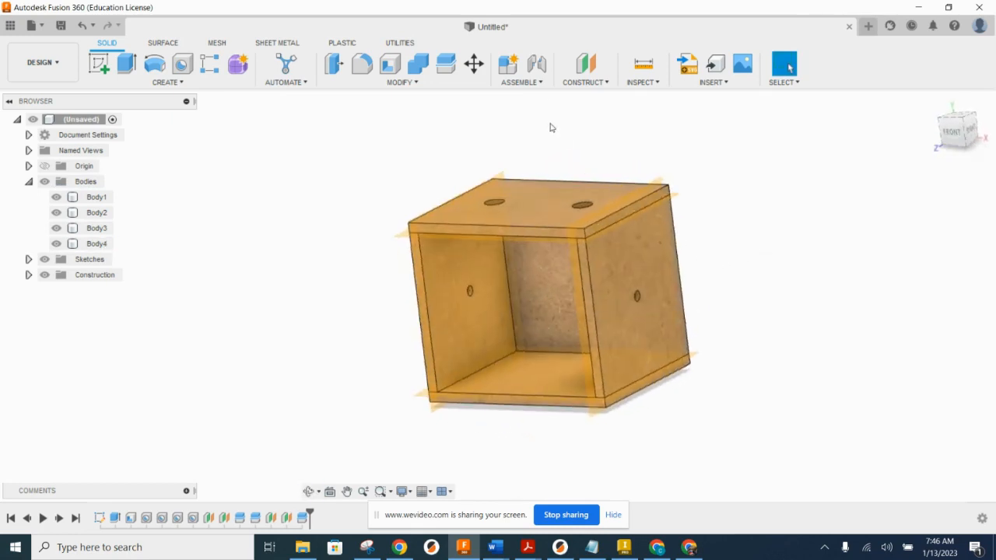
{"action": "left_click", "coordinate": [435, 82]}
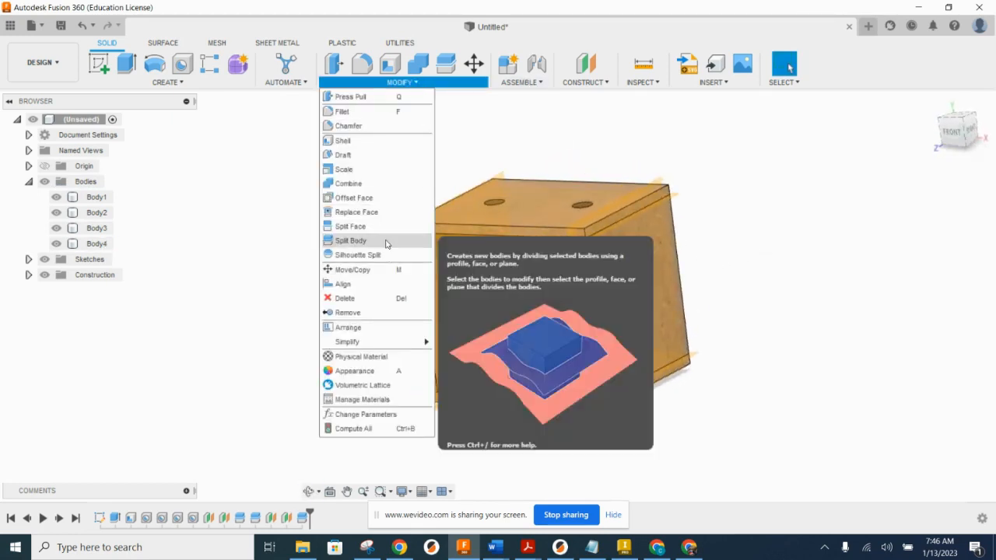
{"action": "left_click", "coordinate": [624, 249]}
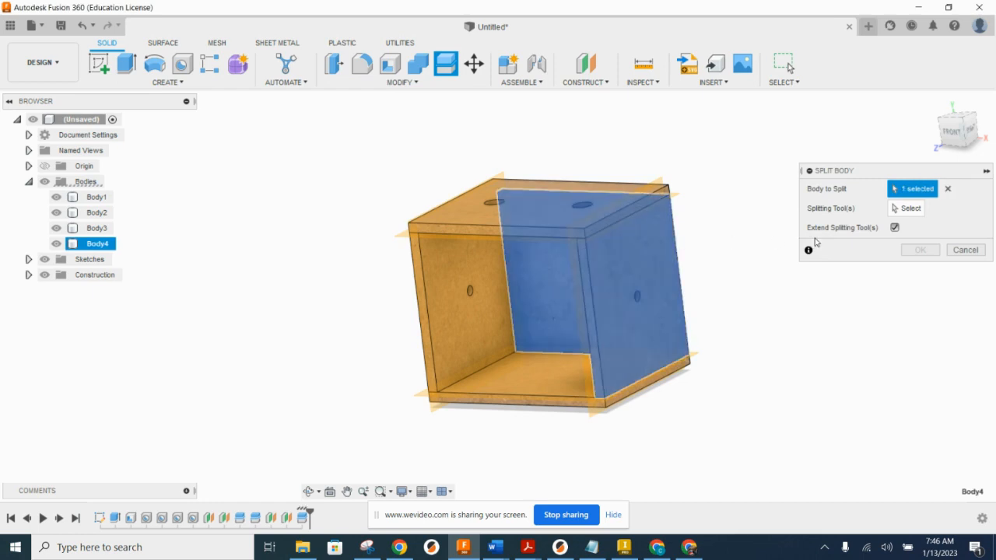
{"action": "left_click", "coordinate": [905, 208]}
{"action": "middle_click_drag", "start_coordinate": [706, 285], "coordinate": [546, 313], "text": "shift"}
{"action": "scroll", "coordinate": [571, 356], "scroll_direction": "up", "scroll_amount": 3}
{"action": "left_click", "coordinate": [575, 357]}
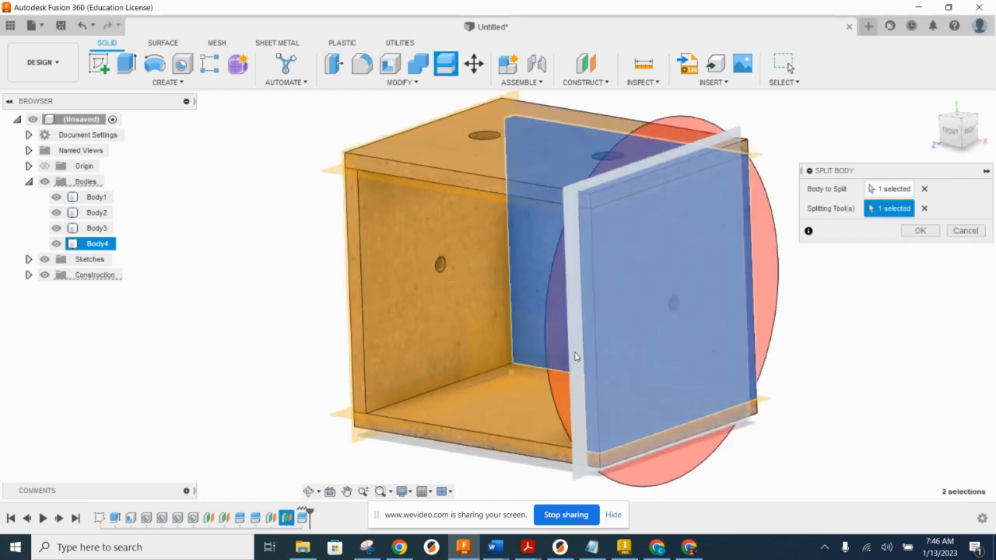
{"action": "scroll", "coordinate": [556, 297], "scroll_direction": "down", "scroll_amount": 3}
{"action": "left_click", "coordinate": [918, 231]}
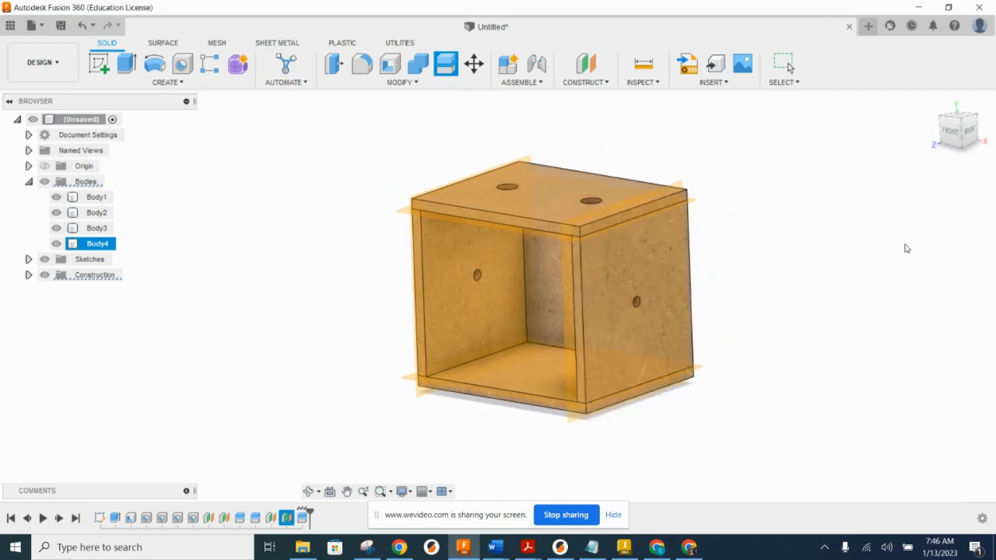
{"action": "left_click", "coordinate": [655, 282]}
{"action": "mouse_move", "coordinate": [655, 283]}
{"action": "middle_mouse_down", "text": "shift"}
{"action": "mouse_move", "coordinate": [738, 236]}
{"action": "mouse_move", "coordinate": [721, 236]}
{"action": "mouse_move", "coordinate": [651, 314]}
{"action": "mouse_move", "coordinate": [669, 285]}
{"action": "middle_mouse_up", "text": "shift"}
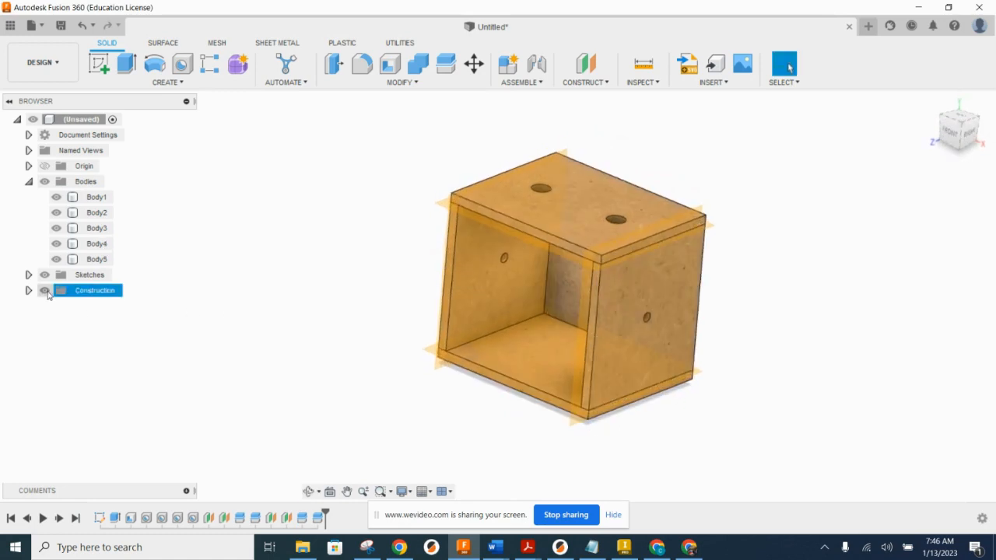
Step: Hide all four construction planes individually so that only the box panels are displayed
{"action": "left_click", "coordinate": [30, 292]}
{"action": "left_click", "coordinate": [56, 307]}
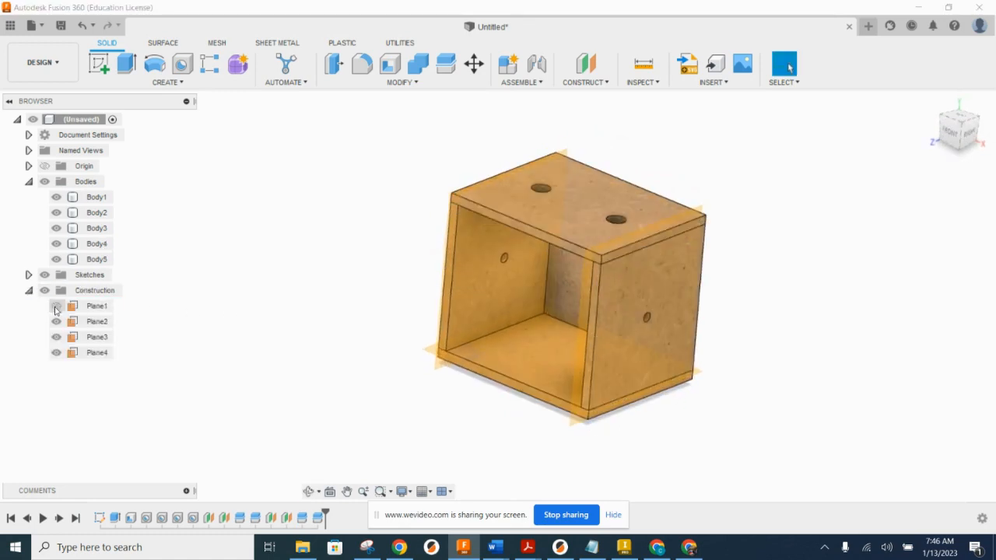
{"action": "left_click", "coordinate": [56, 323]}
{"action": "left_click", "coordinate": [56, 337]}
{"action": "left_click", "coordinate": [56, 352]}
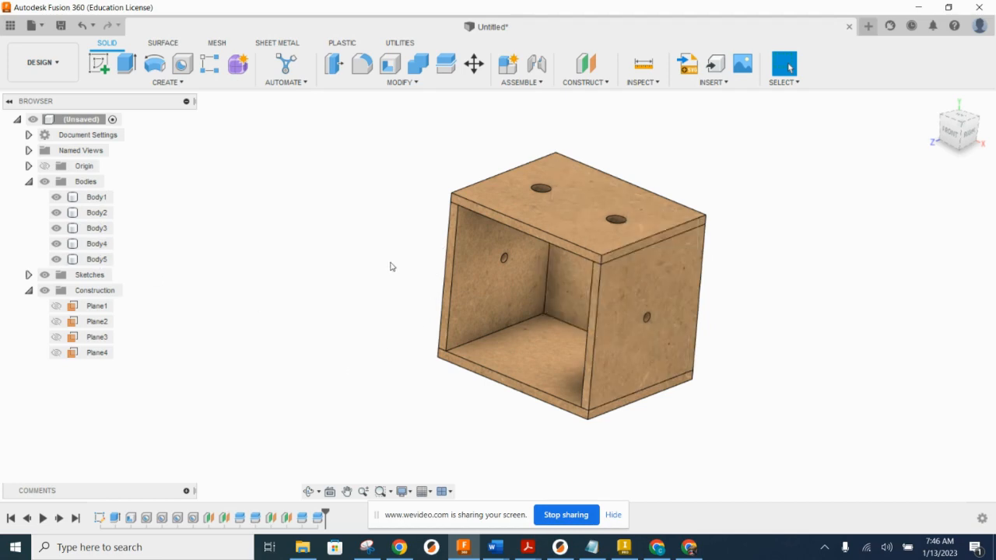
Step: Create components from all five panel bodies of the box
{"action": "left_click", "coordinate": [93, 200]}
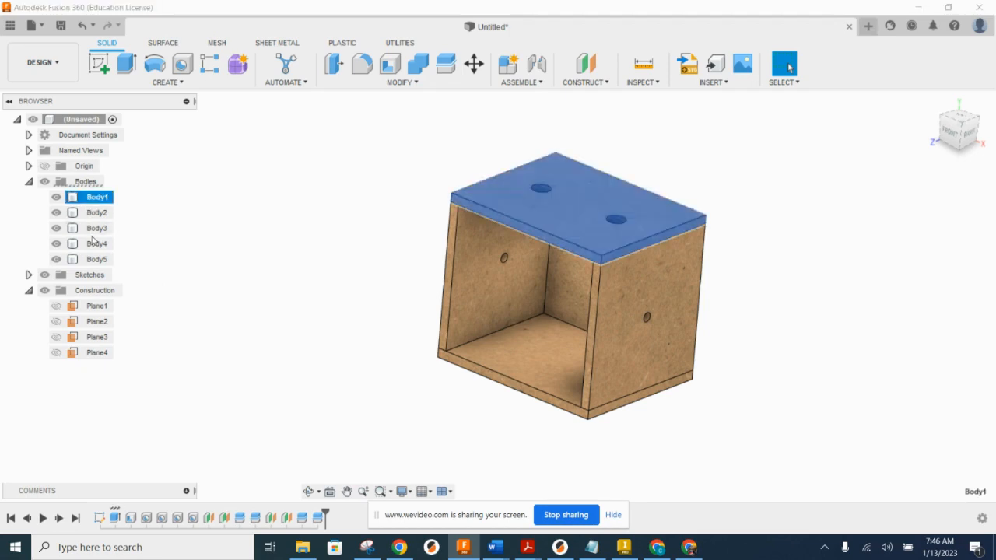
{"action": "left_click", "coordinate": [91, 262], "text": "shift"}
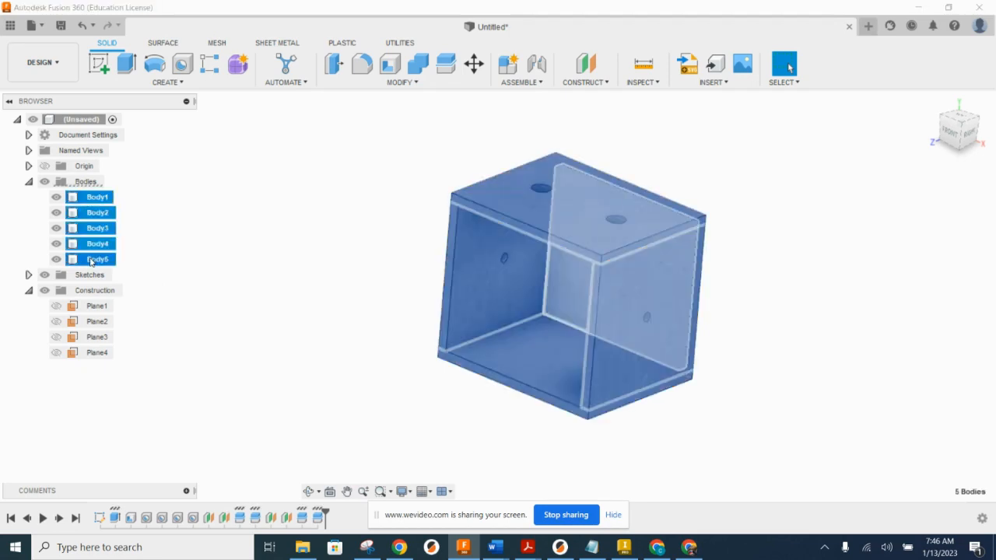
{"action": "right_click", "coordinate": [97, 248]}
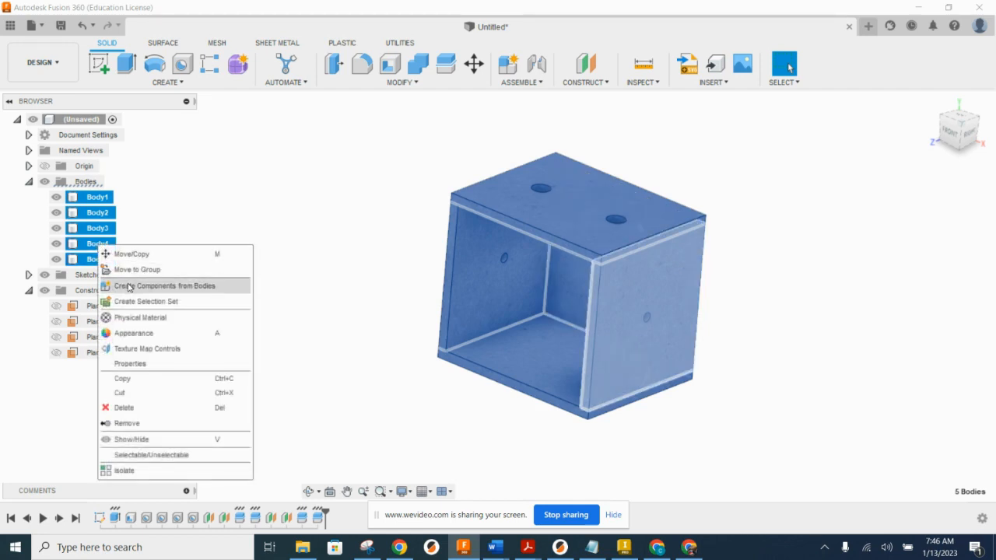
{"action": "left_click", "coordinate": [129, 287]}
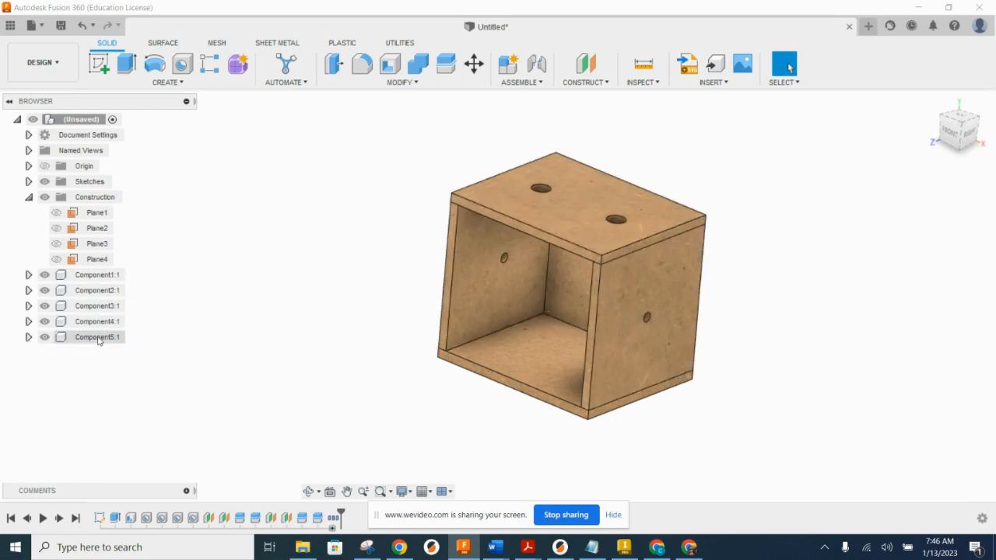
Step: Try moving a panel component out of the box and undo the move
{"action": "left_click_drag", "start_coordinate": [519, 250], "coordinate": [519, 151]}
{"action": "left_click", "coordinate": [81, 26]}
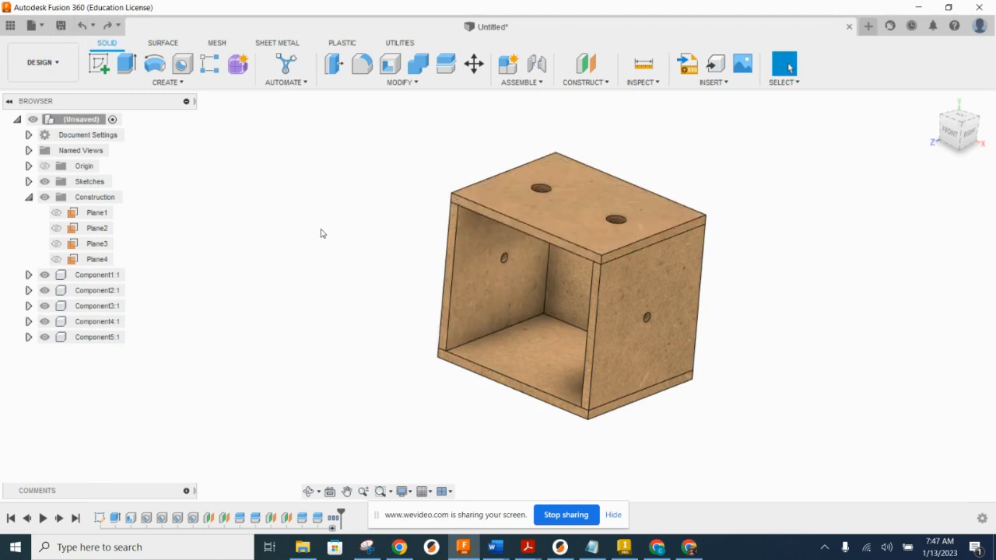
Step: Ground the component of the box's bottom panel
{"action": "left_click", "coordinate": [558, 350]}
{"action": "right_click", "coordinate": [104, 341]}
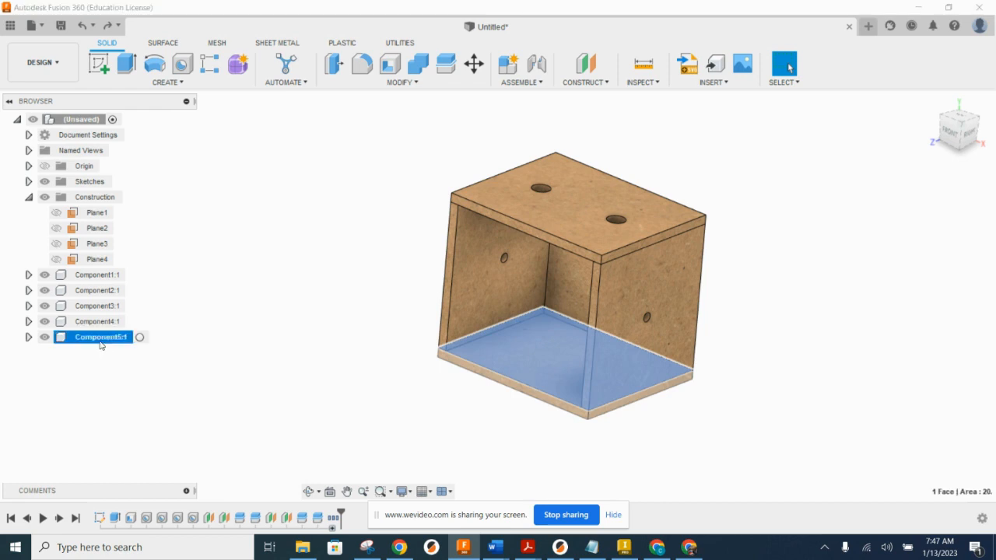
{"action": "left_click", "coordinate": [159, 29]}
{"action": "left_click", "coordinate": [359, 284]}
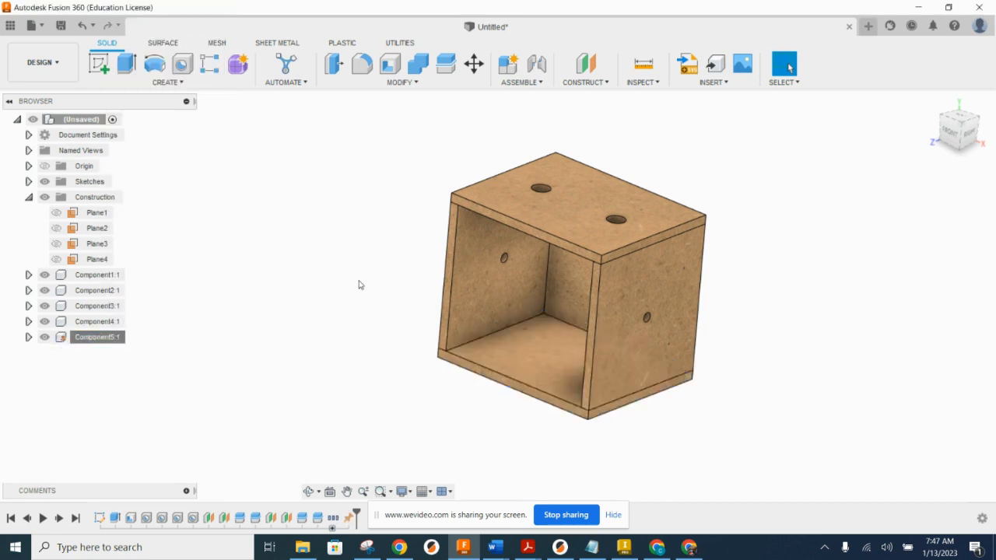
Step: Rename the bottom panel's component to "Automata Box Bottom"
{"action": "double_click", "coordinate": [100, 337]}
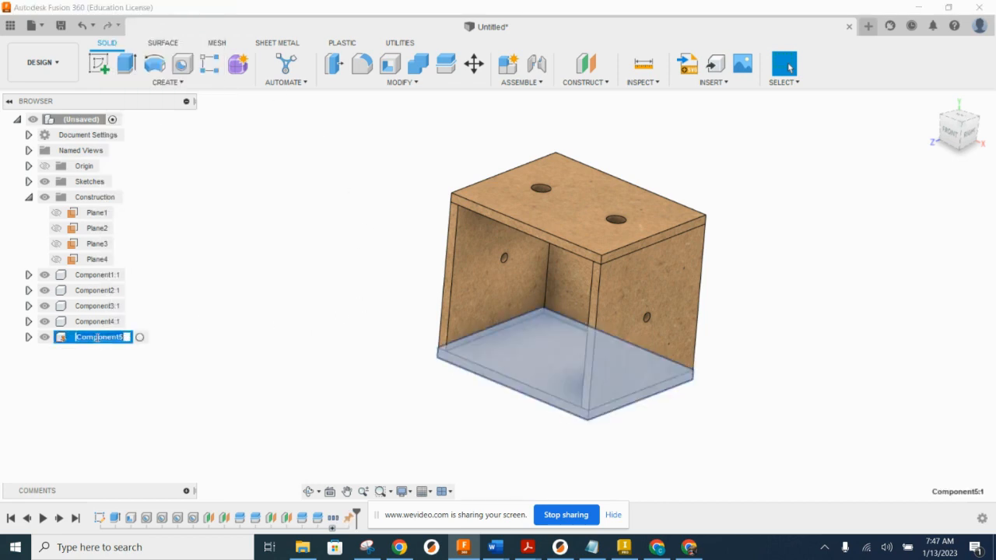
{"action": "type", "text": "Automat"}
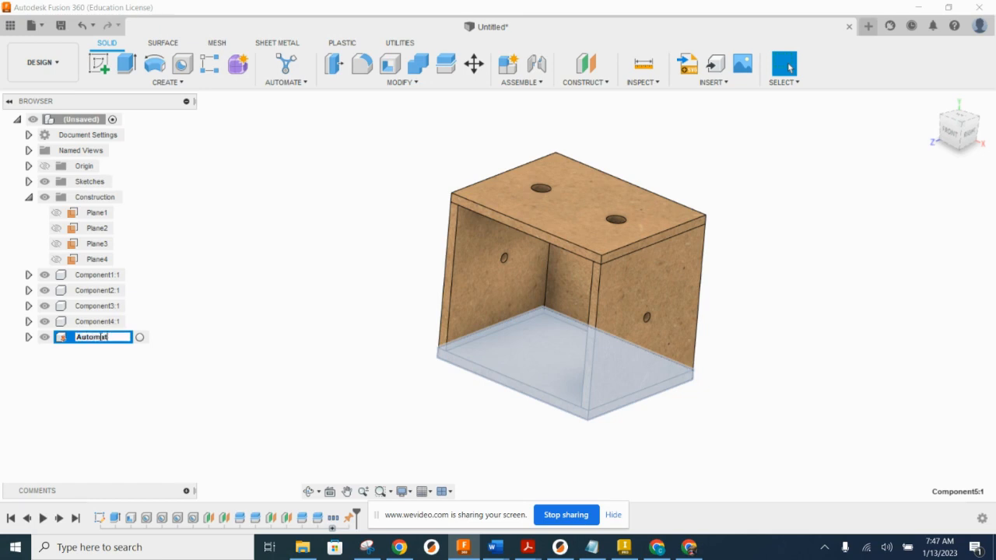
{"action": "type", "text": "a Box Bottom"}
{"action": "key", "text": "Return"}
{"action": "left_click", "coordinate": [281, 374]}
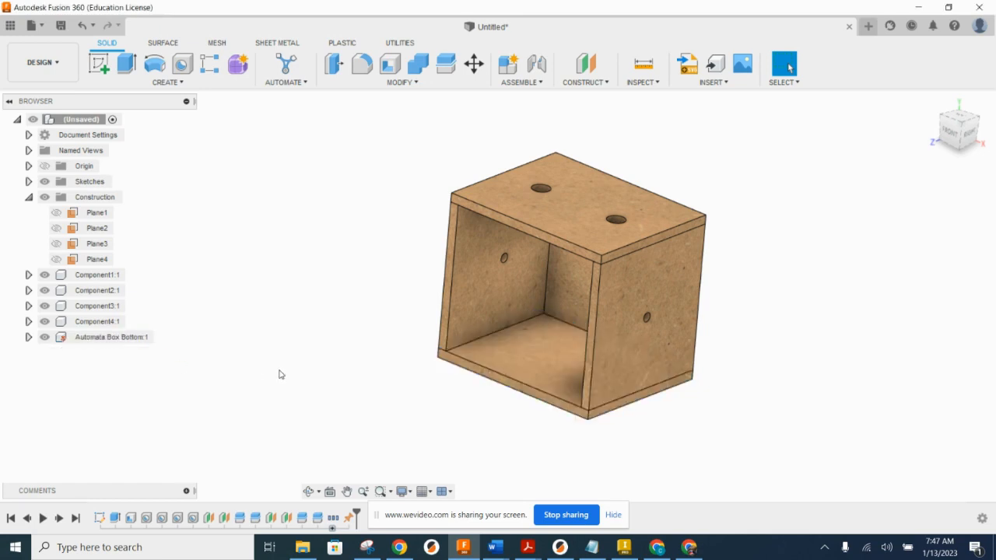
Step: Rename the left side wall's component to "Automata Box Left"
{"action": "double_click", "coordinate": [97, 321]}
{"action": "type", "text": "Automata Box Left"}
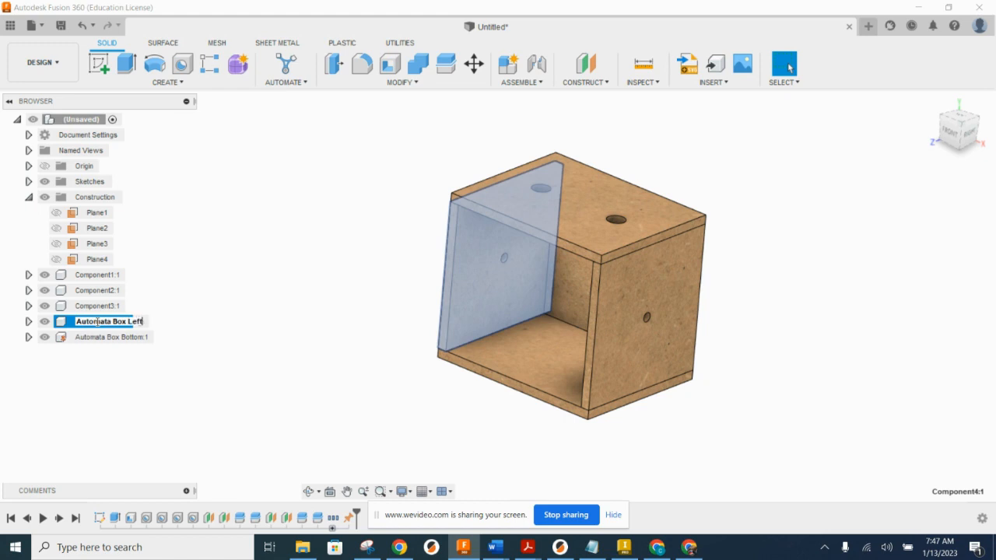
{"action": "key", "text": "Return"}
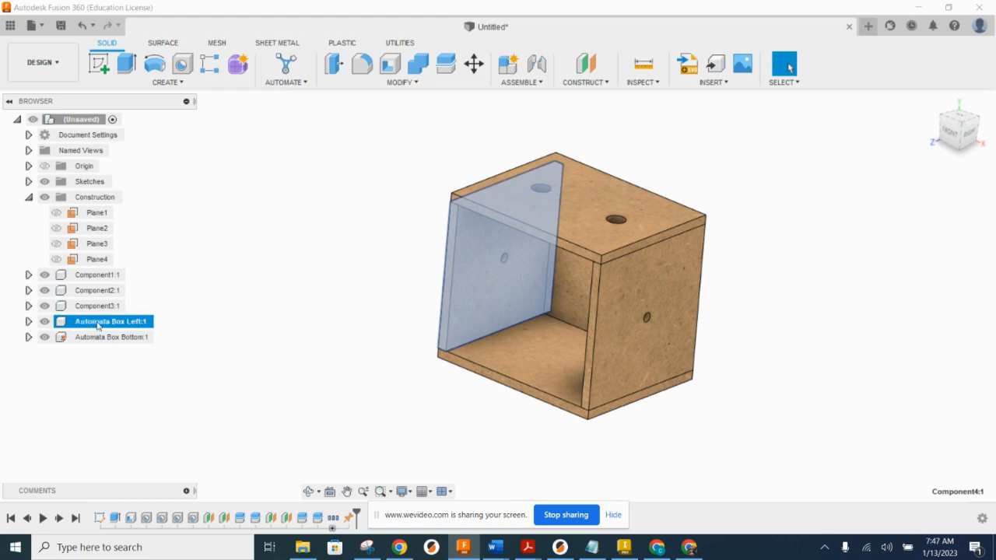
Step: Rename the right side wall's component to "Automata Box Right"
{"action": "left_click", "coordinate": [102, 308]}
{"action": "double_click", "coordinate": [95, 307]}
{"action": "type", "text": "Automata Box"}
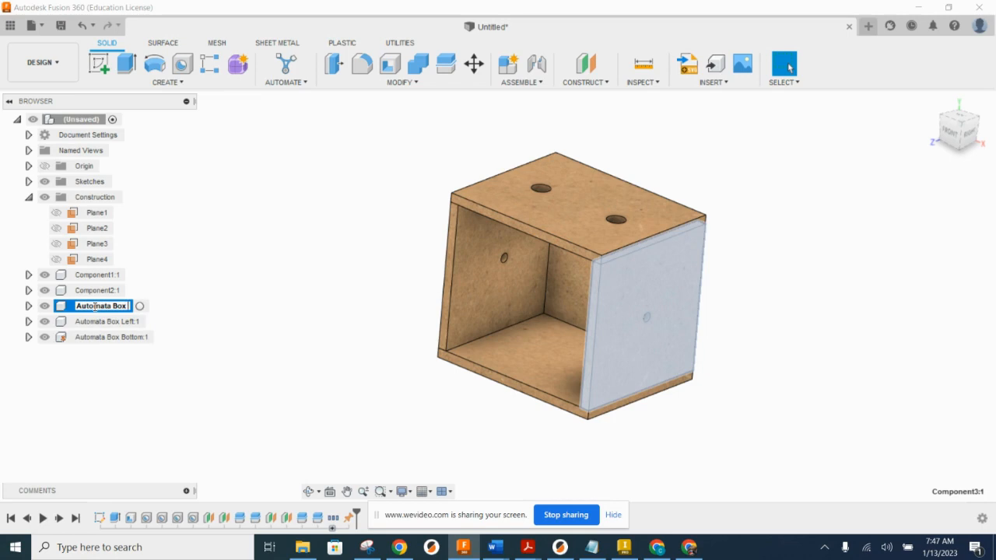
{"action": "key", "text": "Escape"}
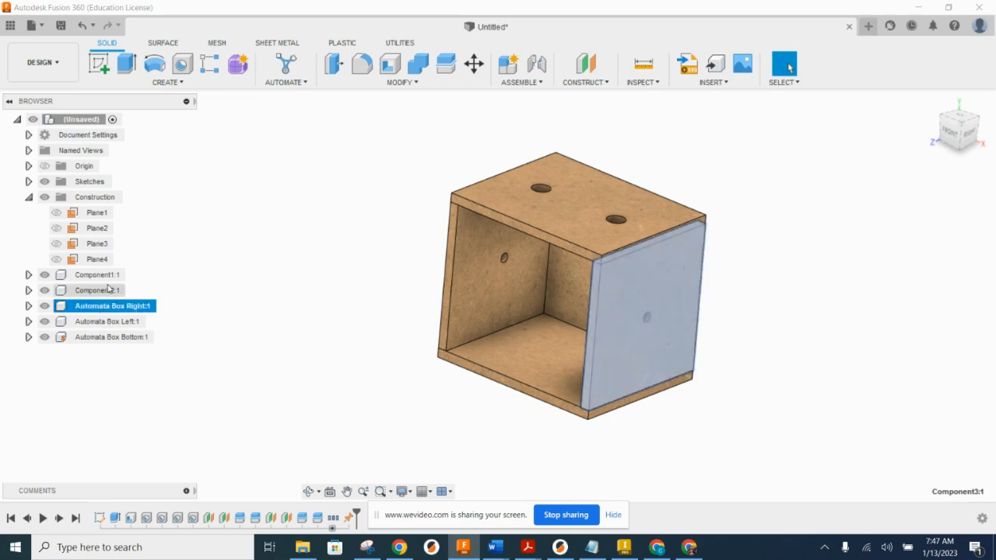
Step: Rename the back panel's component to "Automata Box Back"
{"action": "left_click", "coordinate": [102, 290]}
{"action": "left_click", "coordinate": [105, 290]}
{"action": "type", "text": "Automata Box Back"}
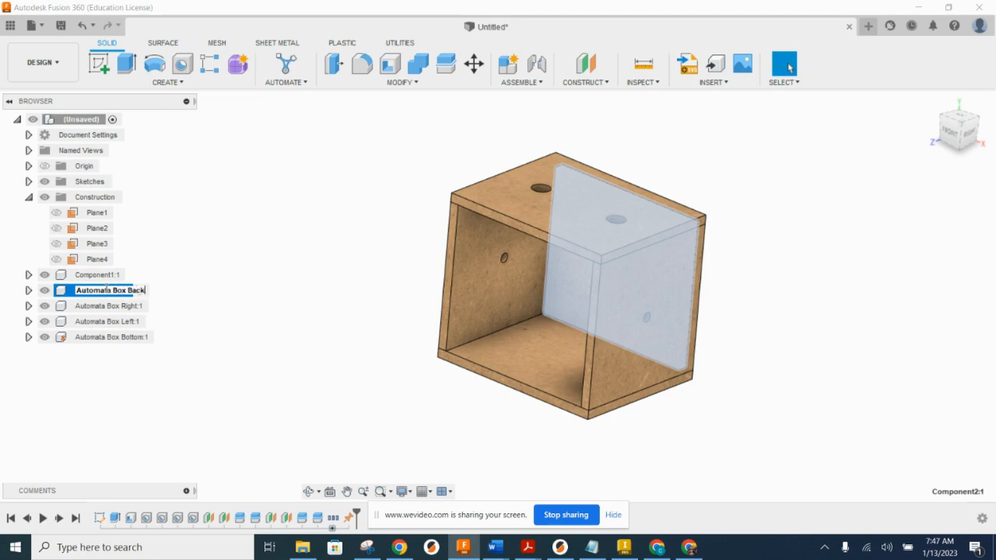
{"action": "key", "text": "Return"}
Step: Rename the top panel's component to "Automata Box Top"
{"action": "left_click", "coordinate": [115, 275]}
{"action": "left_click", "coordinate": [109, 275]}
{"action": "type", "text": "Automa"}
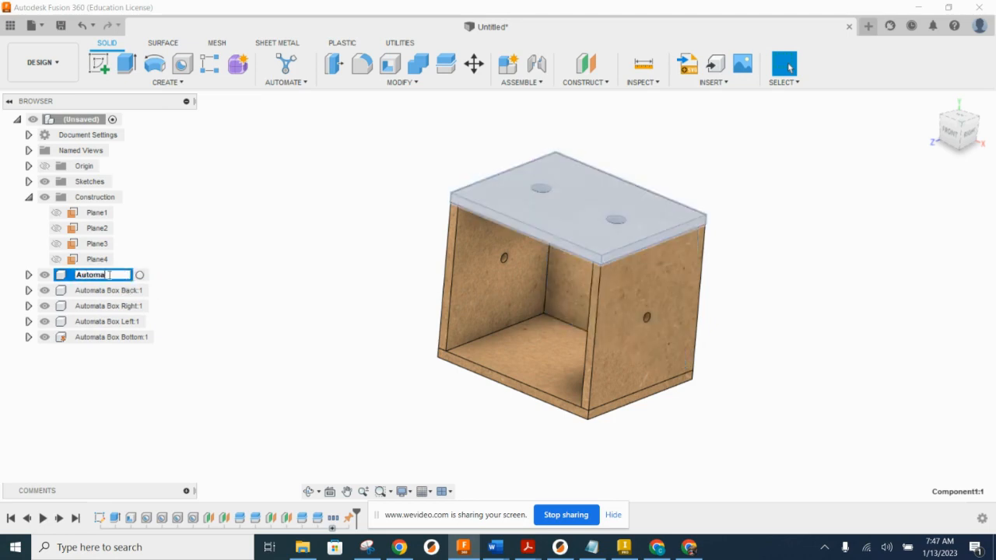
{"action": "type", "text": "ta Box Top"}
{"action": "key", "text": "Return"}
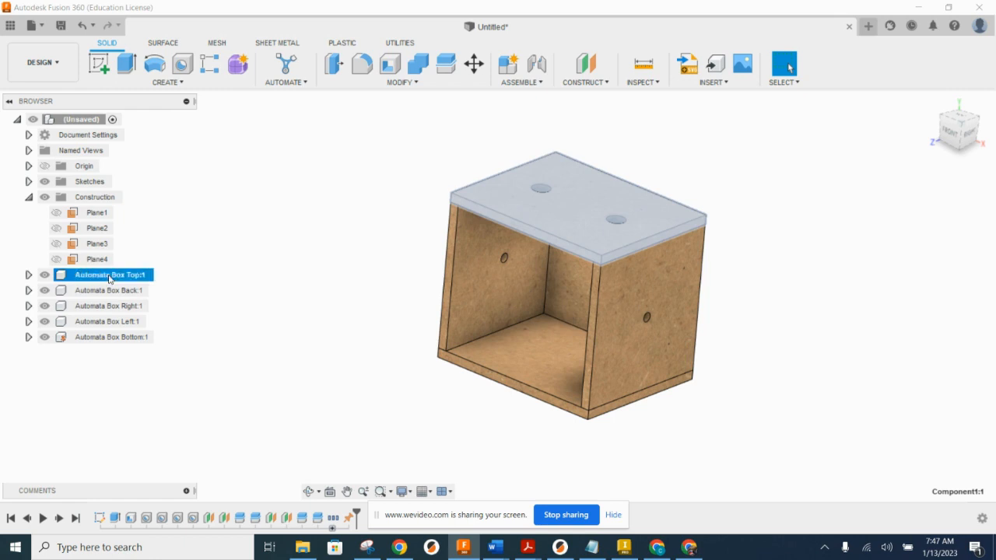
{"action": "left_click", "coordinate": [291, 301]}
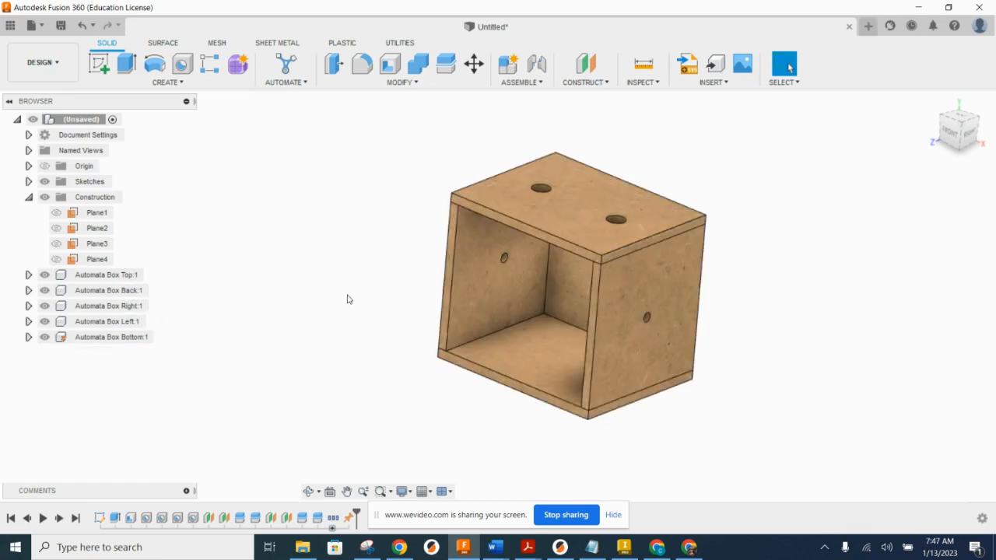
Step: Try pulling the top panel up and away from the box, and undo the move
{"action": "left_click_drag", "start_coordinate": [519, 211], "coordinate": [685, 122]}
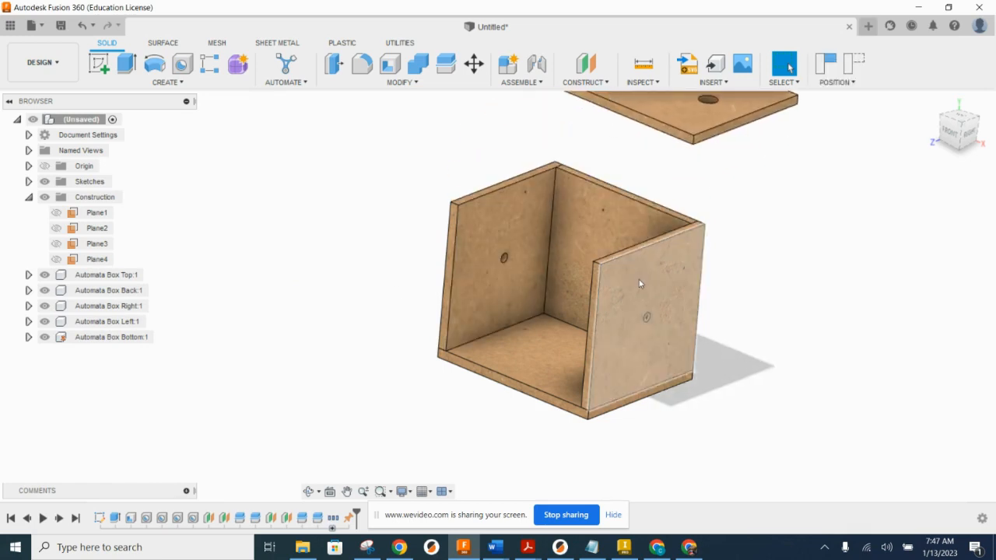
{"action": "left_click", "coordinate": [82, 25]}
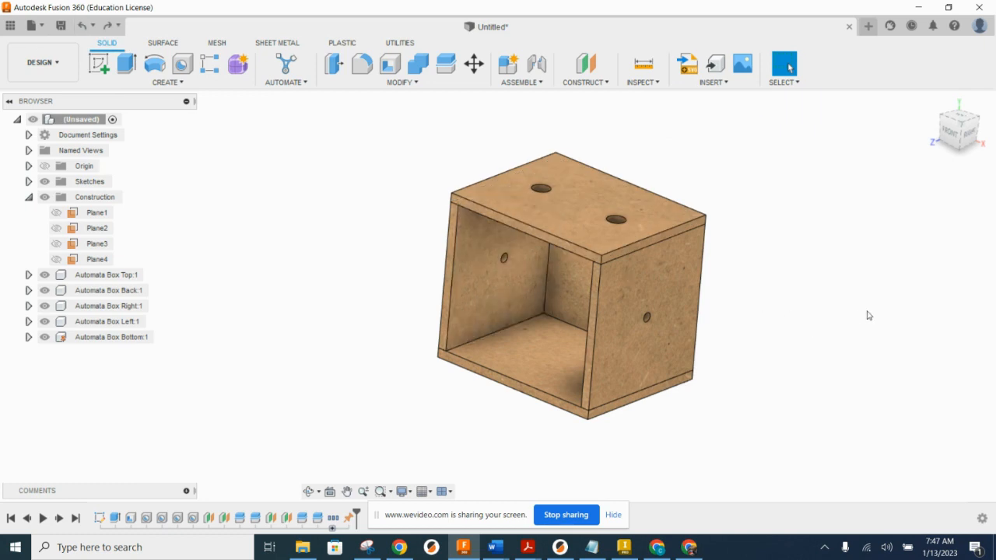
{"action": "left_click", "coordinate": [533, 83]}
{"action": "left_click", "coordinate": [530, 125]}
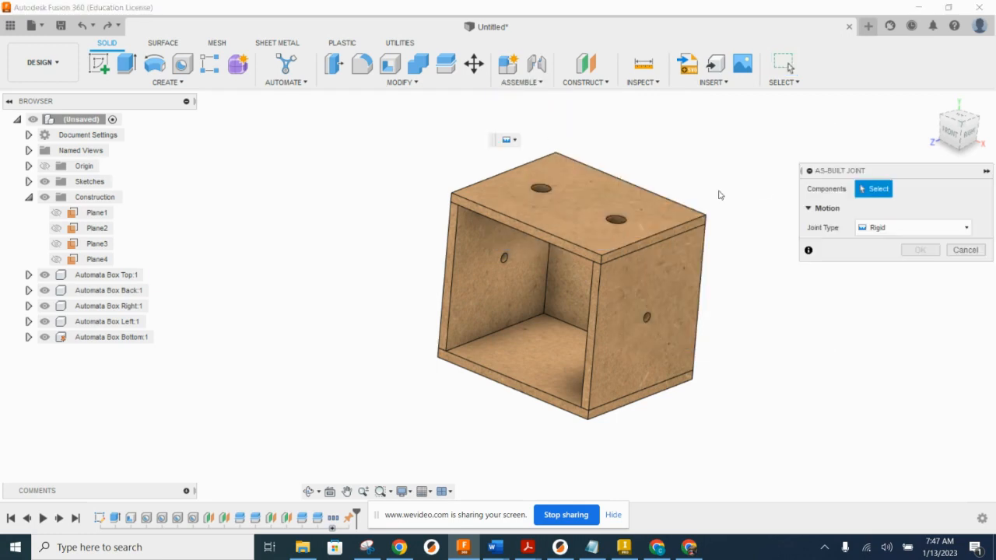
{"action": "left_click", "coordinate": [581, 215]}
{"action": "left_click", "coordinate": [484, 235]}
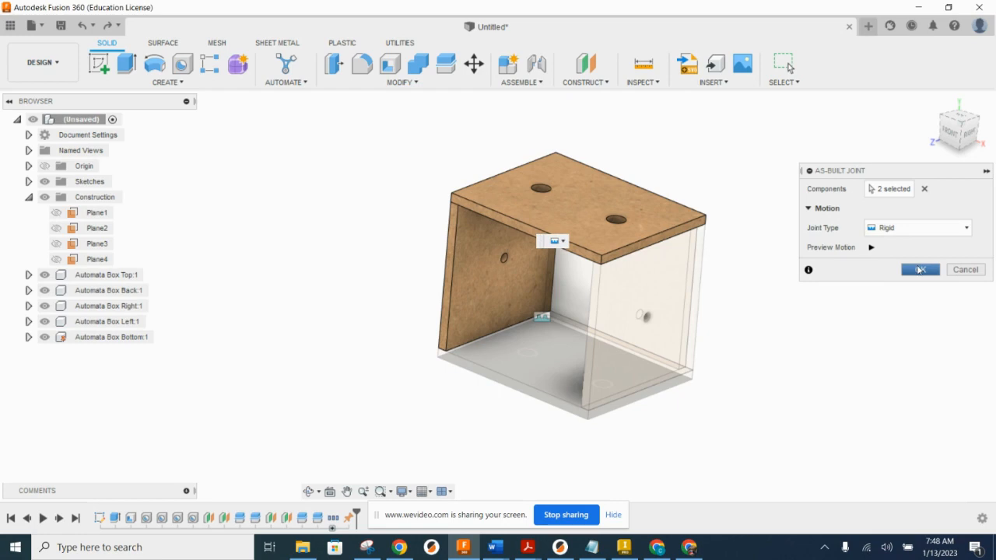
{"action": "left_click", "coordinate": [963, 270]}
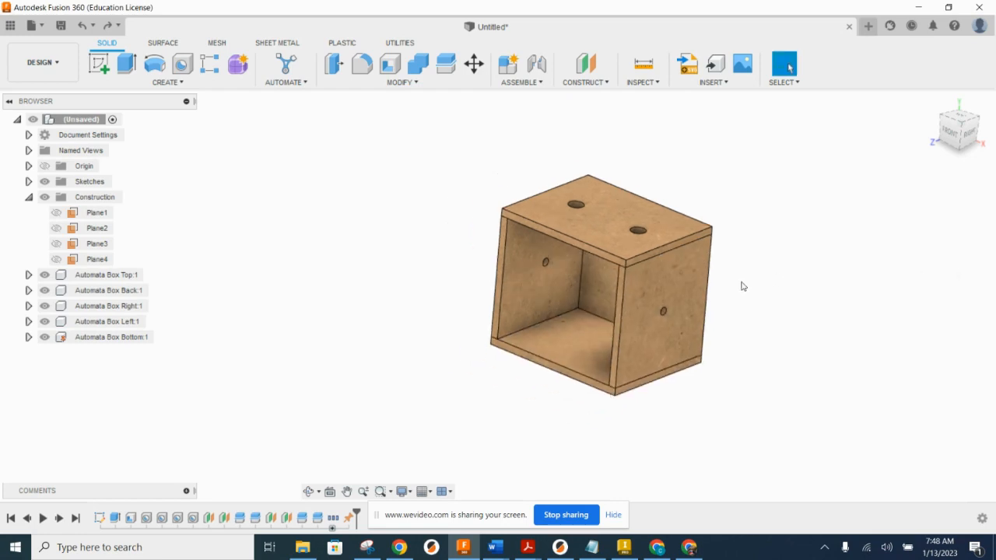
Step: Join all five Automata Box panel components, from top to bottom, in a rigid group and return to the home view
{"action": "left_click_drag", "start_coordinate": [831, 418], "coordinate": [394, 153]}
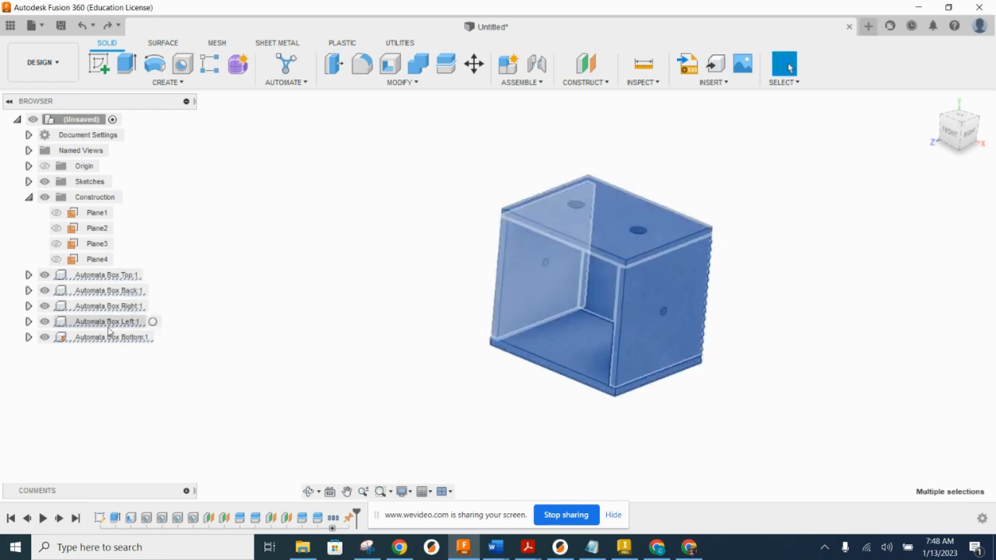
{"action": "left_click", "coordinate": [113, 277]}
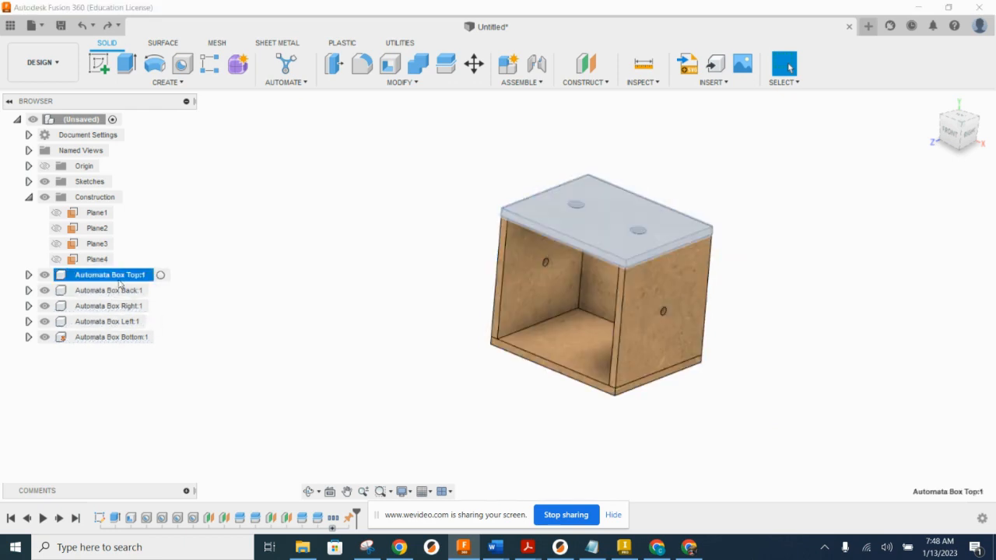
{"action": "left_click", "coordinate": [116, 336], "text": "shift"}
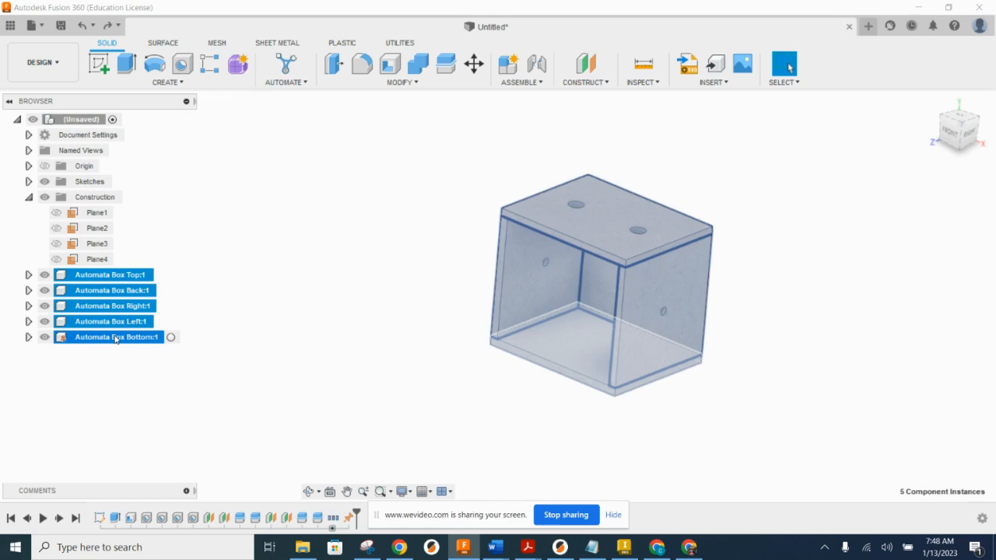
{"action": "right_click", "coordinate": [115, 339]}
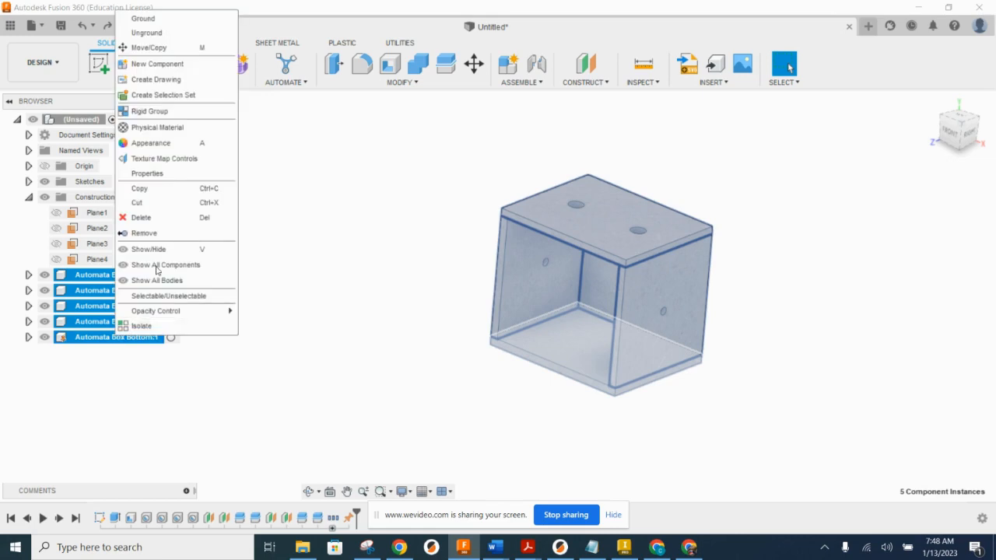
{"action": "left_click", "coordinate": [149, 111]}
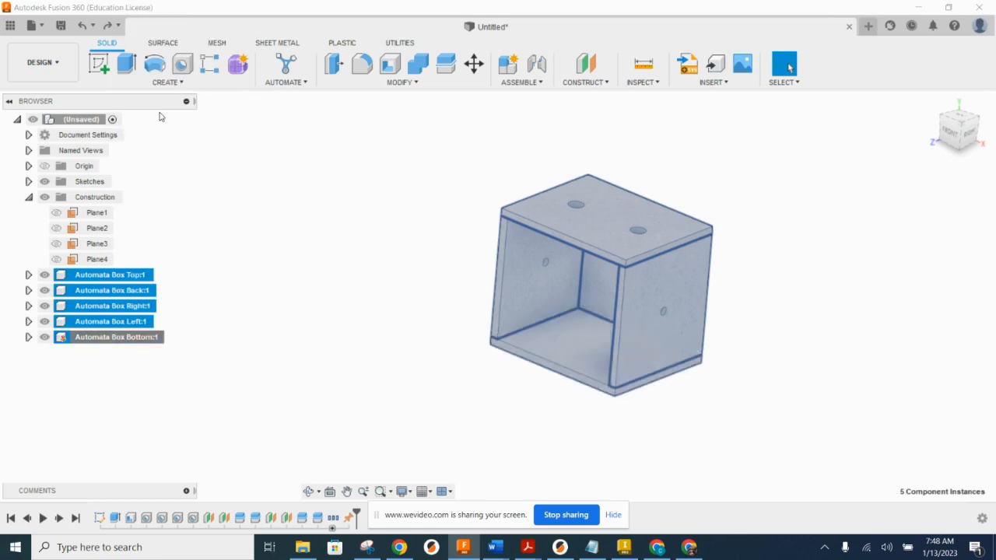
{"action": "left_click", "coordinate": [933, 232]}
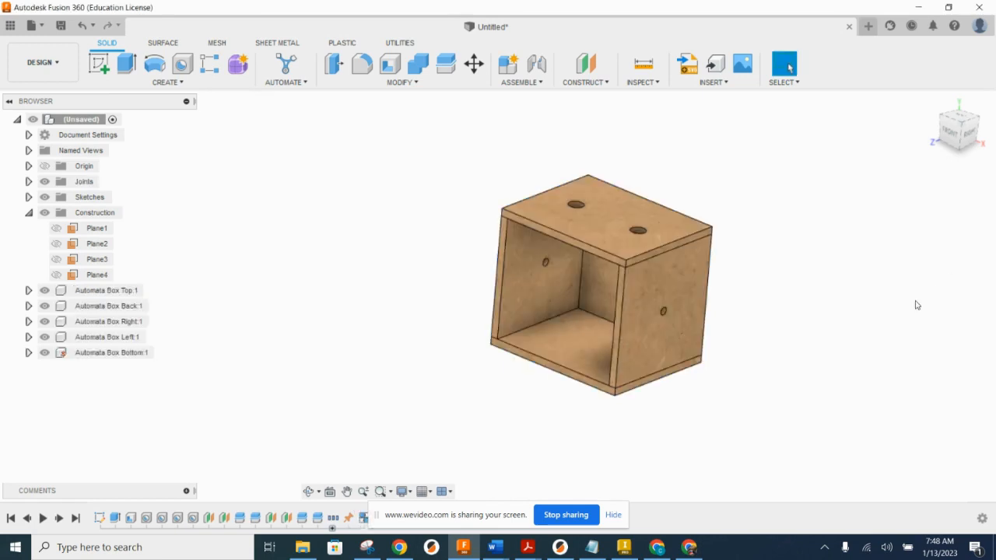
{"action": "left_click", "coordinate": [933, 102]}
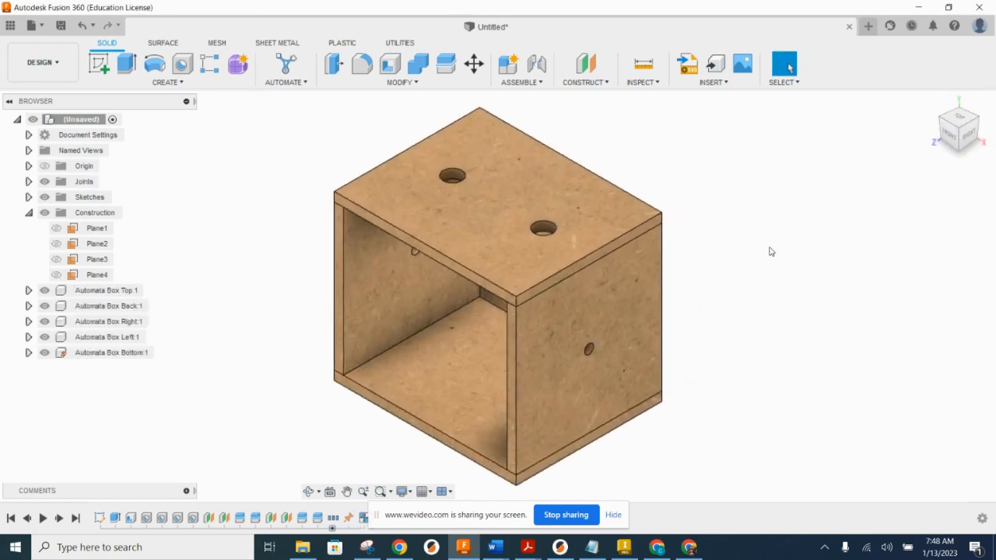